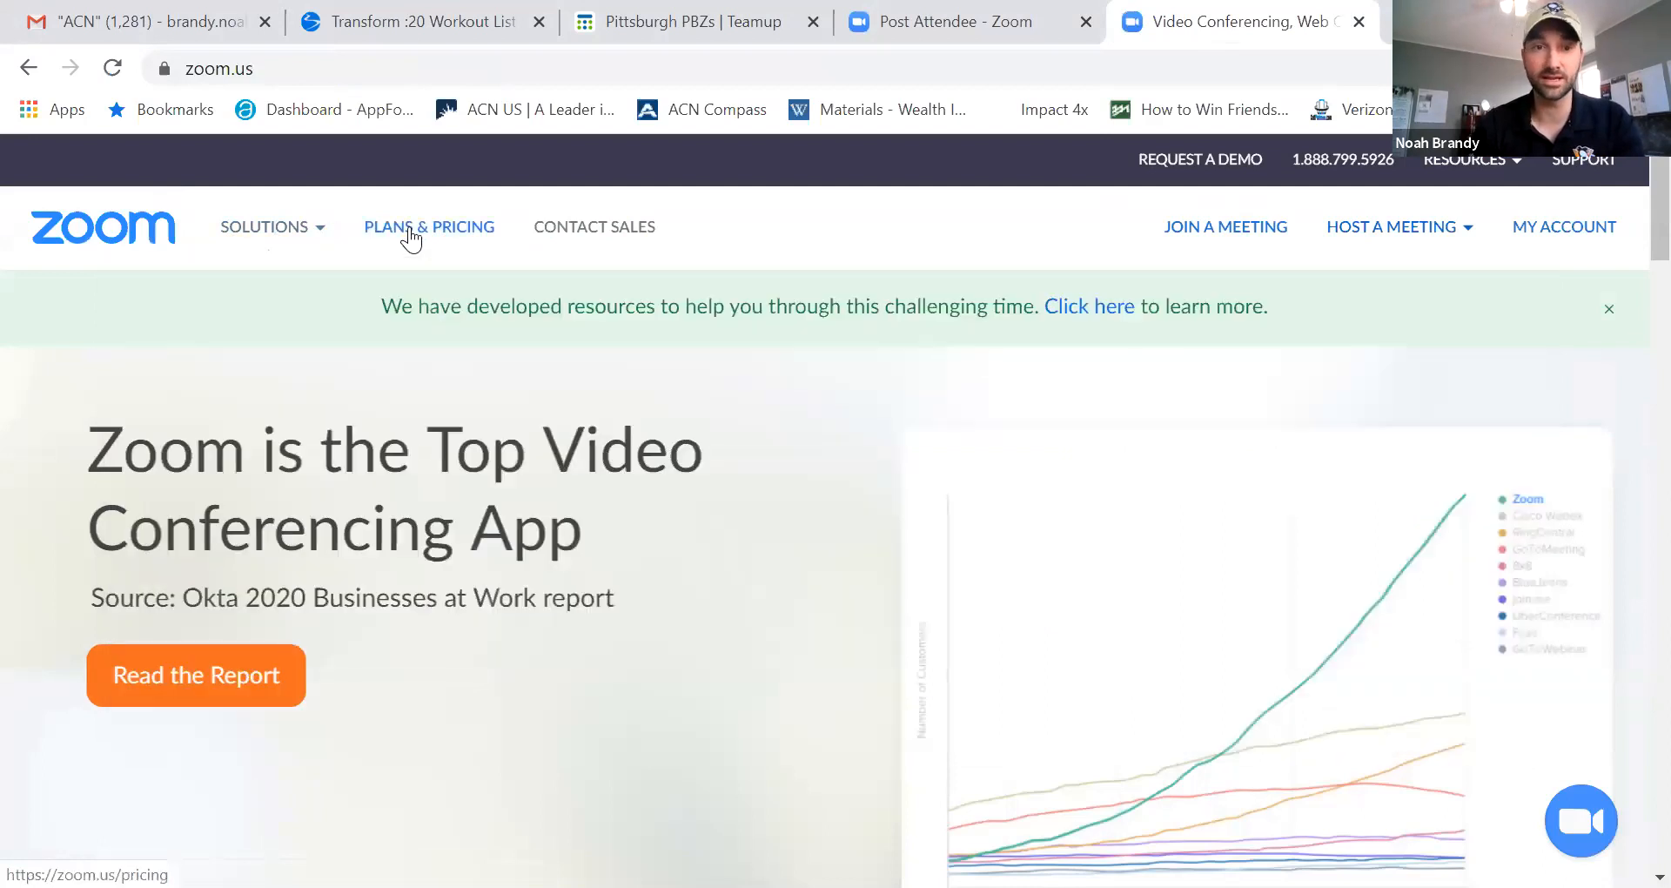
- Open the Plans & Pricing page and review the features included in the Basic, Pro, Business and Enterprise meeting plans
{"action": "left_click", "coordinate": [408, 229]}
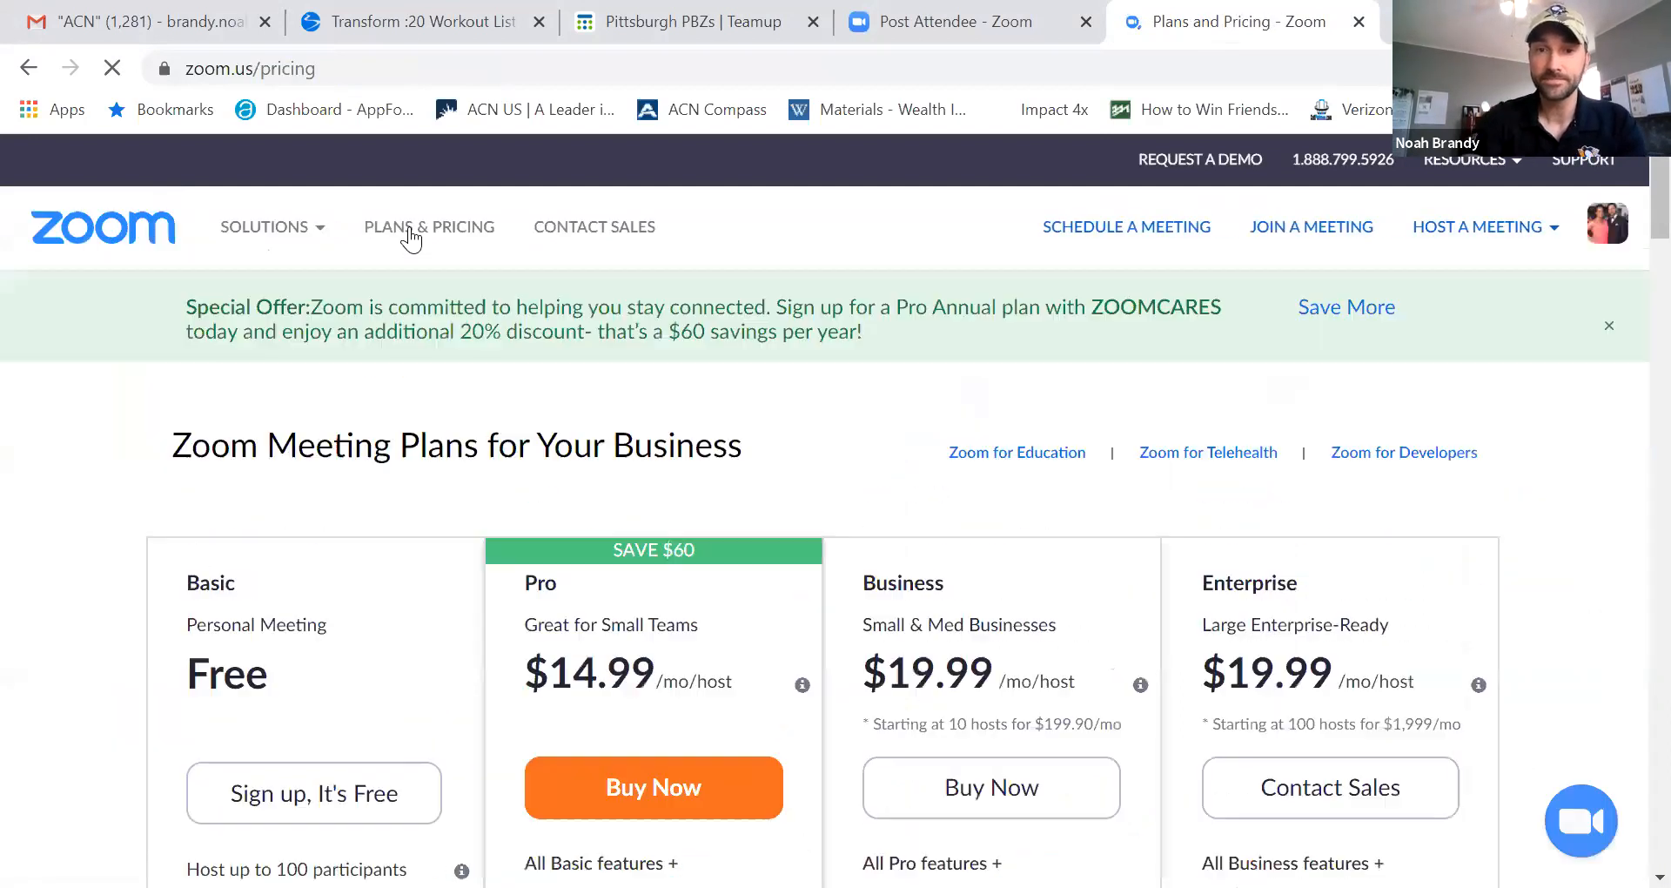
{"action": "scroll", "coordinate": [411, 236], "scroll_direction": "down", "scroll_amount": 2}
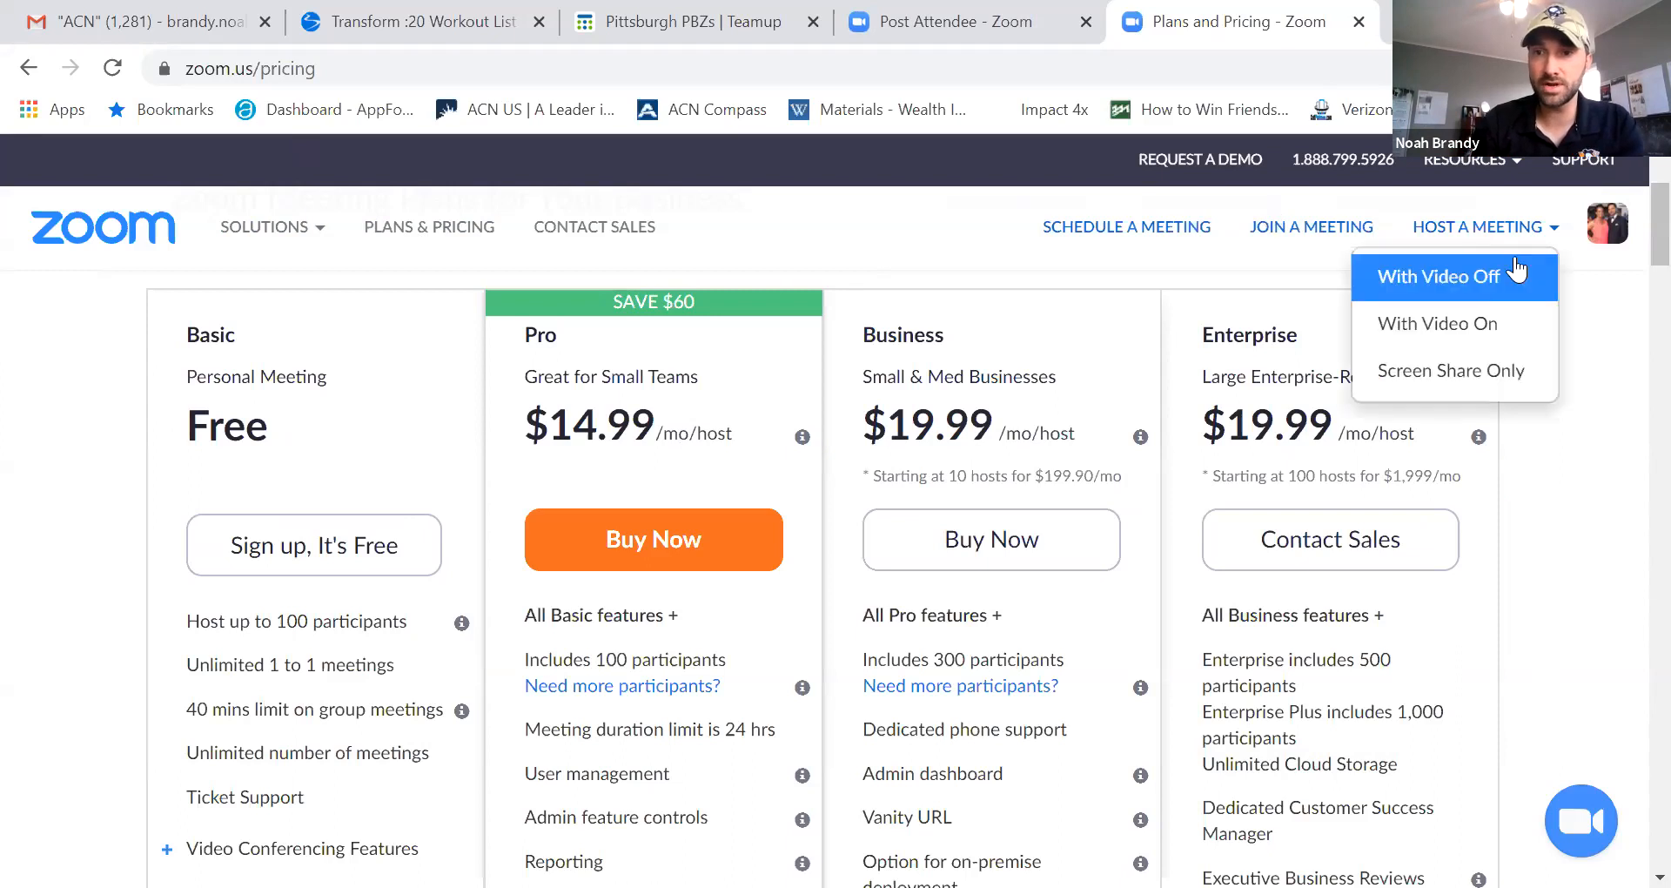
- Open the signed-in account's profile and go to its personal meeting settings
{"action": "mouse_move", "coordinate": [1606, 235]}
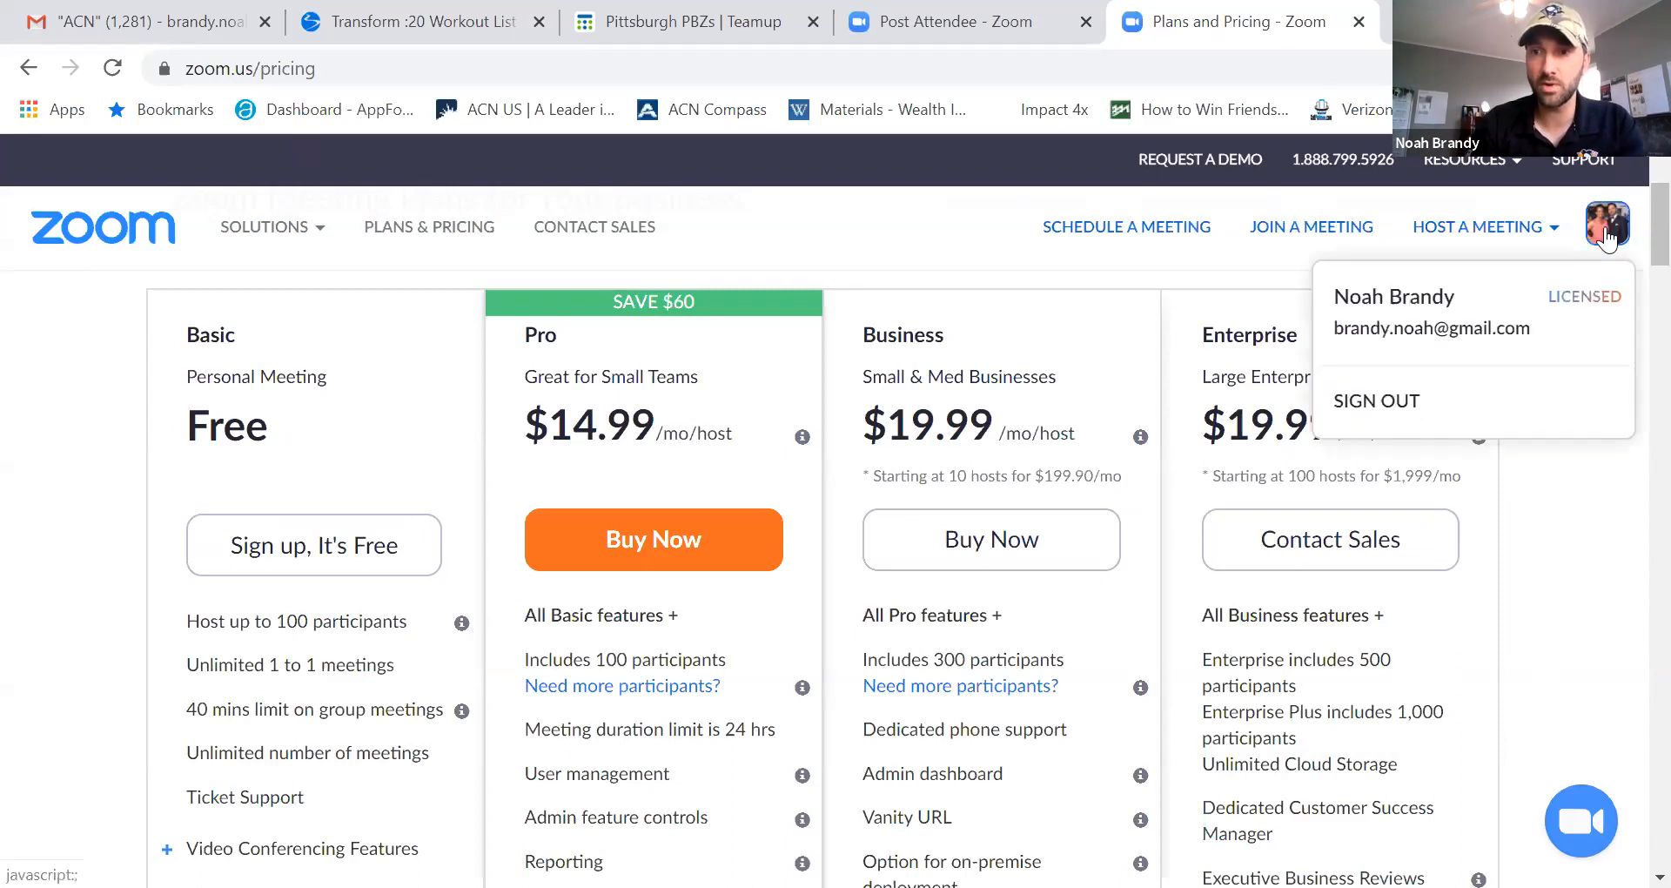
{"action": "left_click", "coordinate": [1397, 300]}
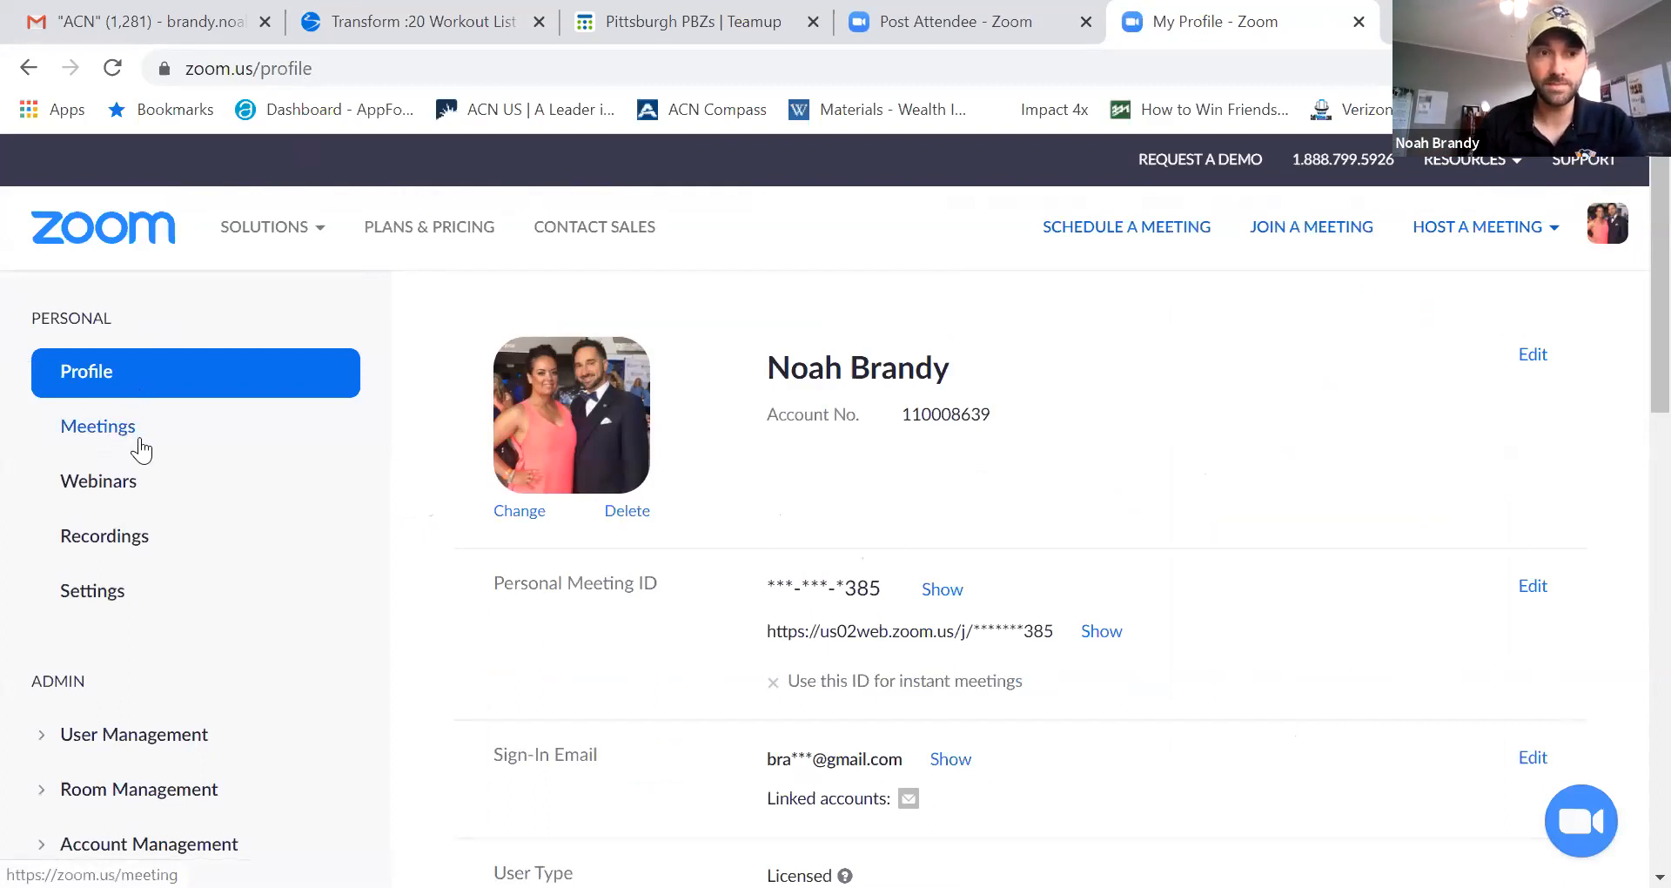
{"action": "left_click", "coordinate": [97, 596]}
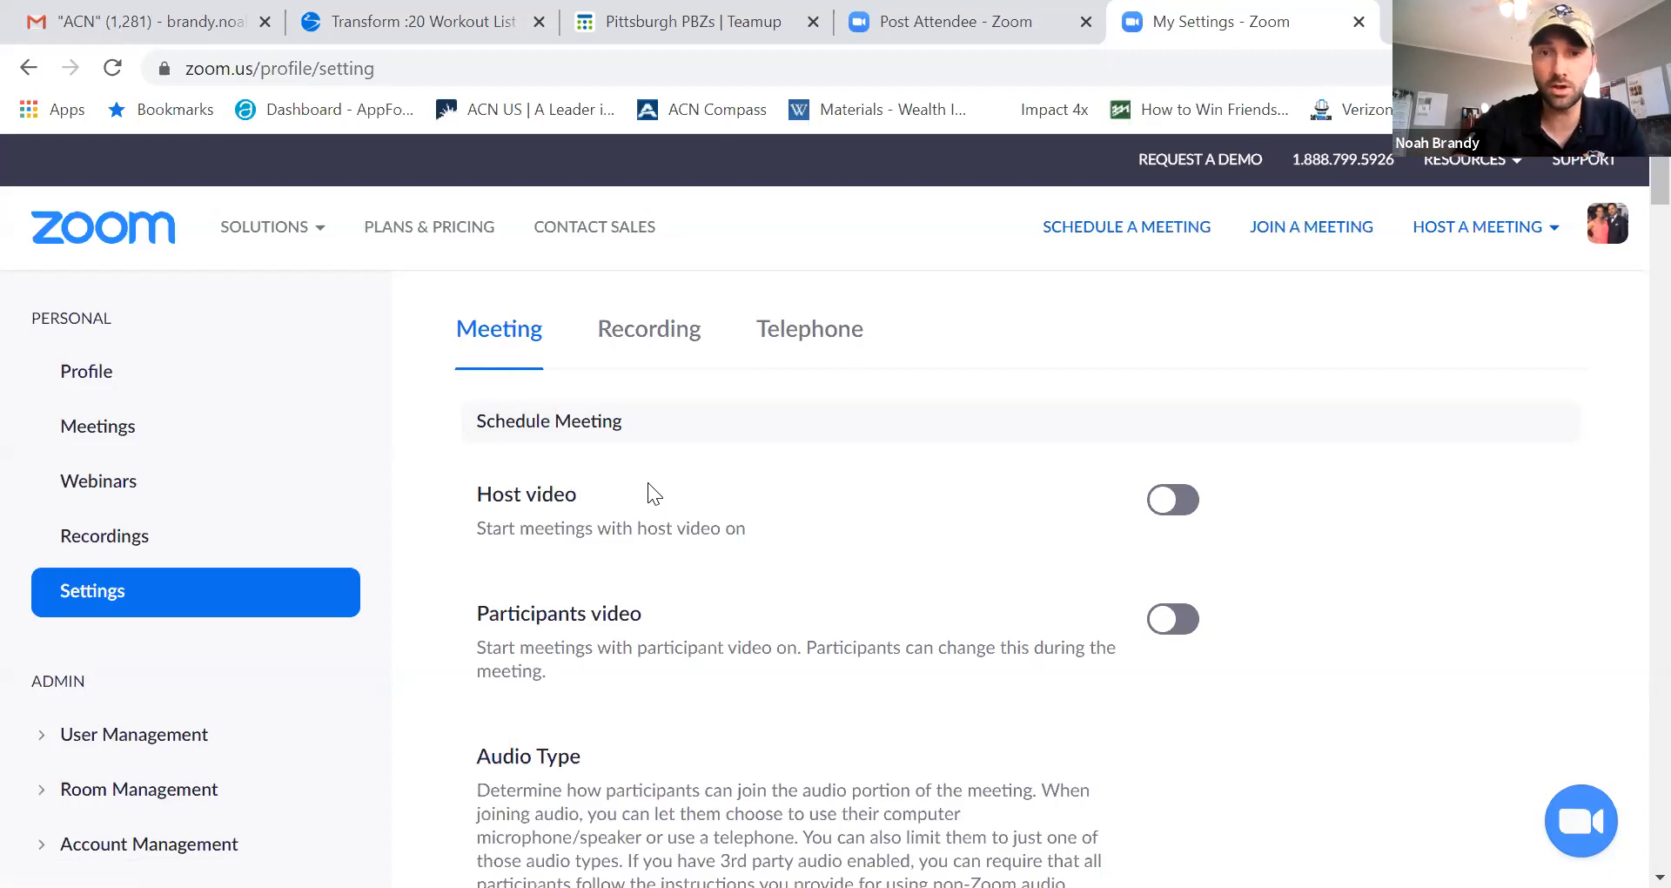
- Review the Schedule Meeting settings, from host and participant video through audio type, Personal Meeting ID and password requirements to muting upon entry
{"action": "scroll", "coordinate": [648, 493], "scroll_direction": "down", "scroll_amount": 2}
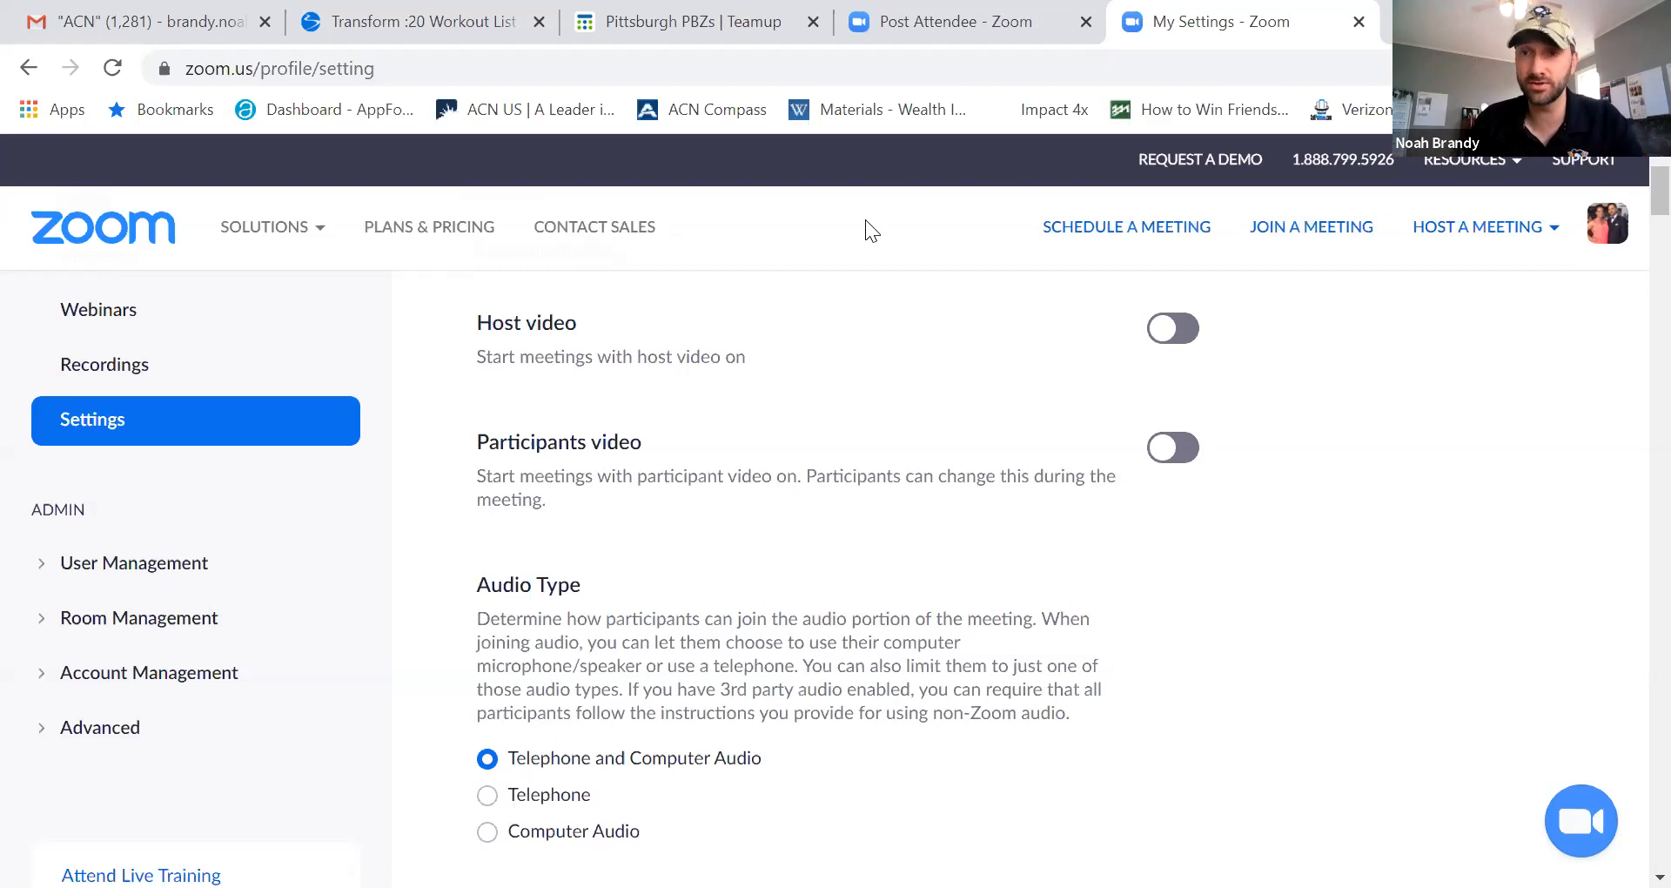
{"action": "scroll", "coordinate": [865, 220], "scroll_direction": "down", "scroll_amount": 3}
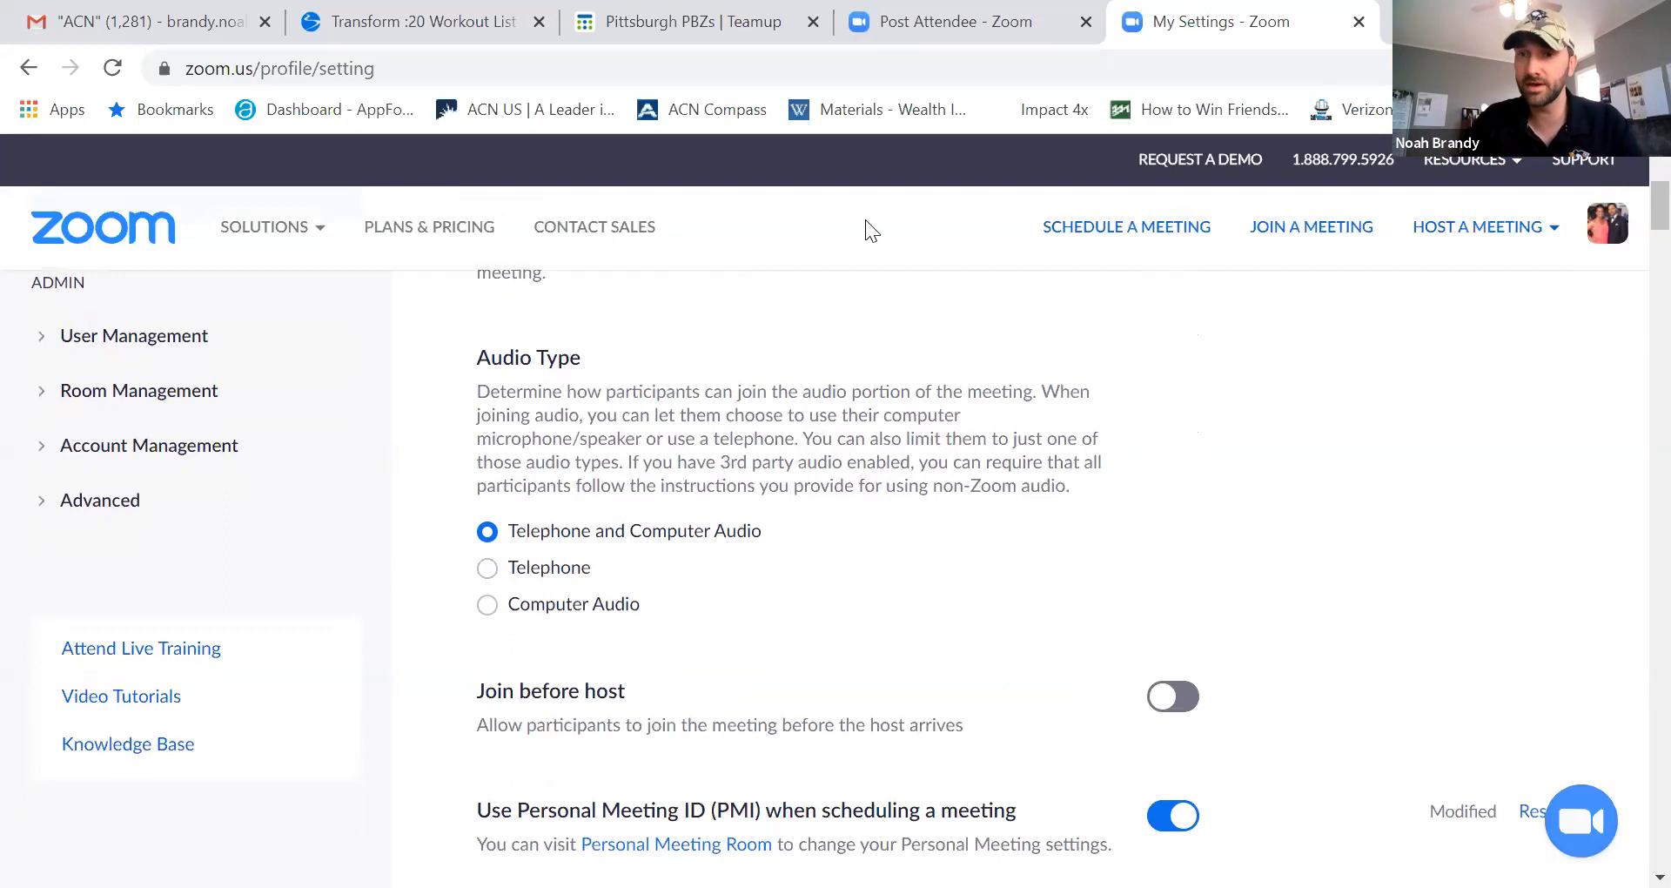
{"action": "scroll", "coordinate": [865, 219], "scroll_direction": "down", "scroll_amount": 4}
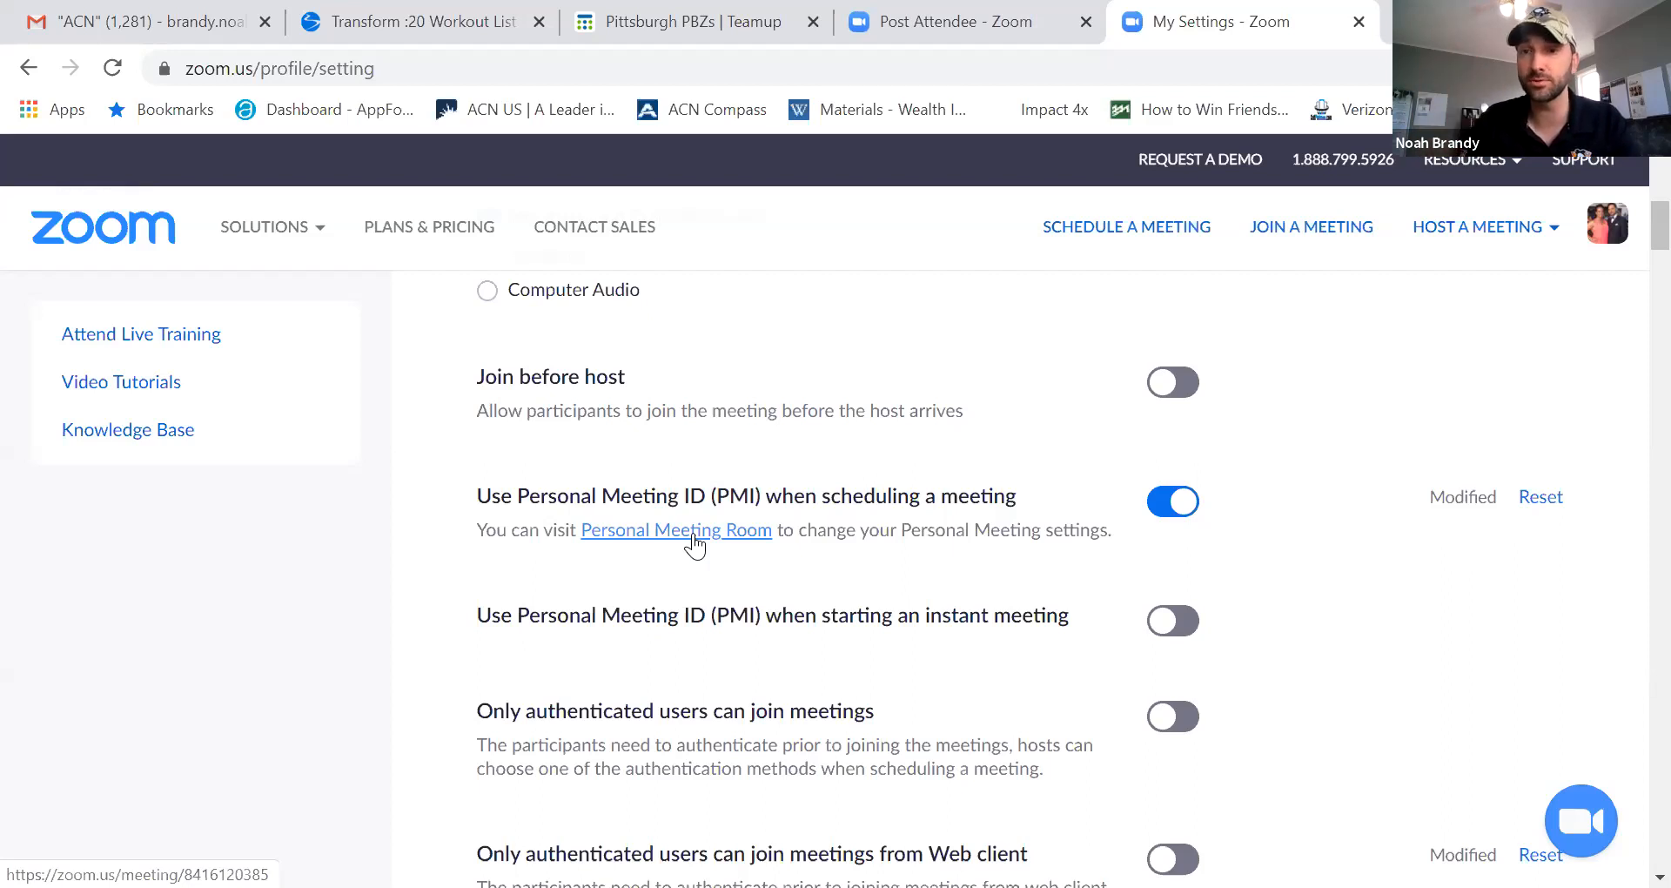
{"action": "scroll", "coordinate": [695, 546], "scroll_direction": "down", "scroll_amount": 5}
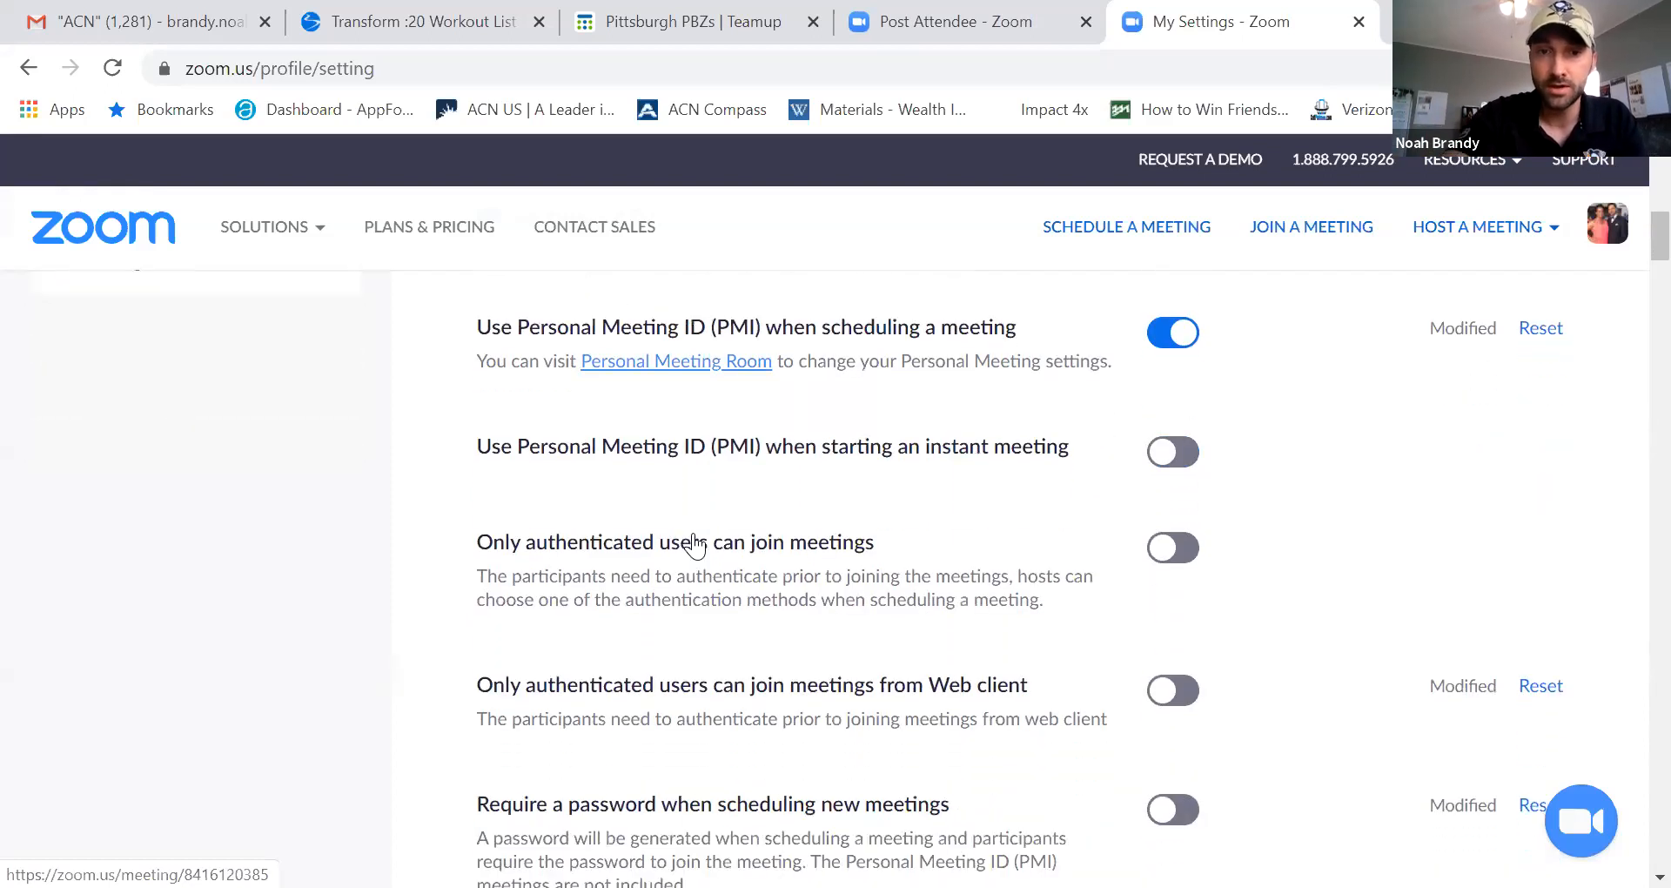
{"action": "scroll", "coordinate": [694, 546], "scroll_direction": "down", "scroll_amount": 2}
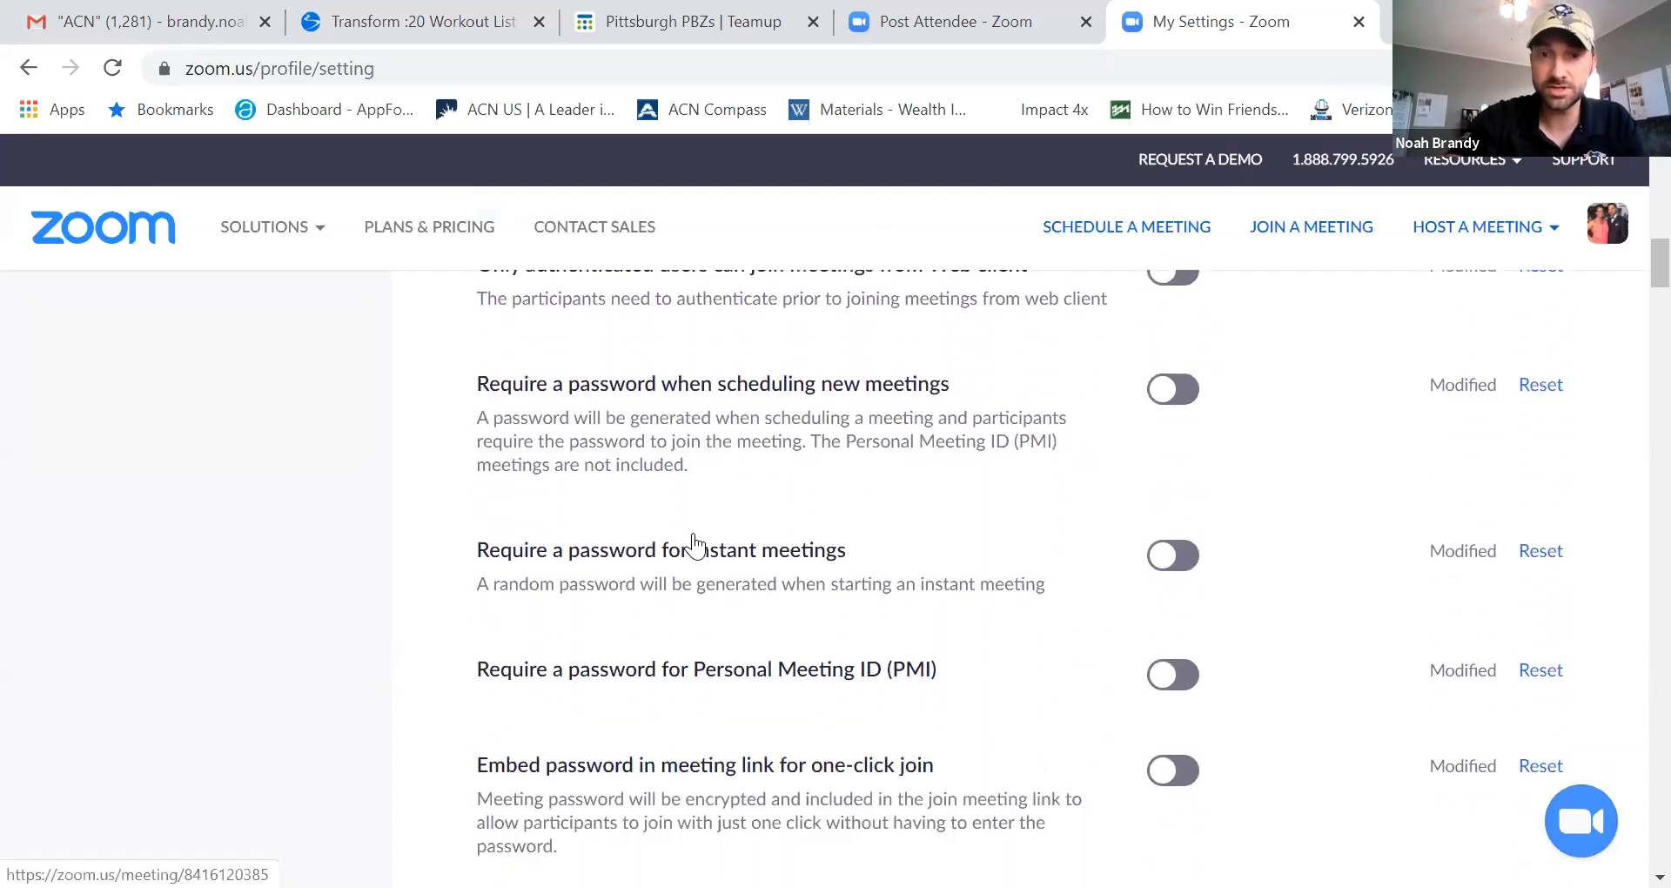
{"action": "scroll", "coordinate": [695, 545], "scroll_direction": "down", "scroll_amount": 1}
{"action": "scroll", "coordinate": [695, 545], "scroll_direction": "up", "scroll_amount": 1}
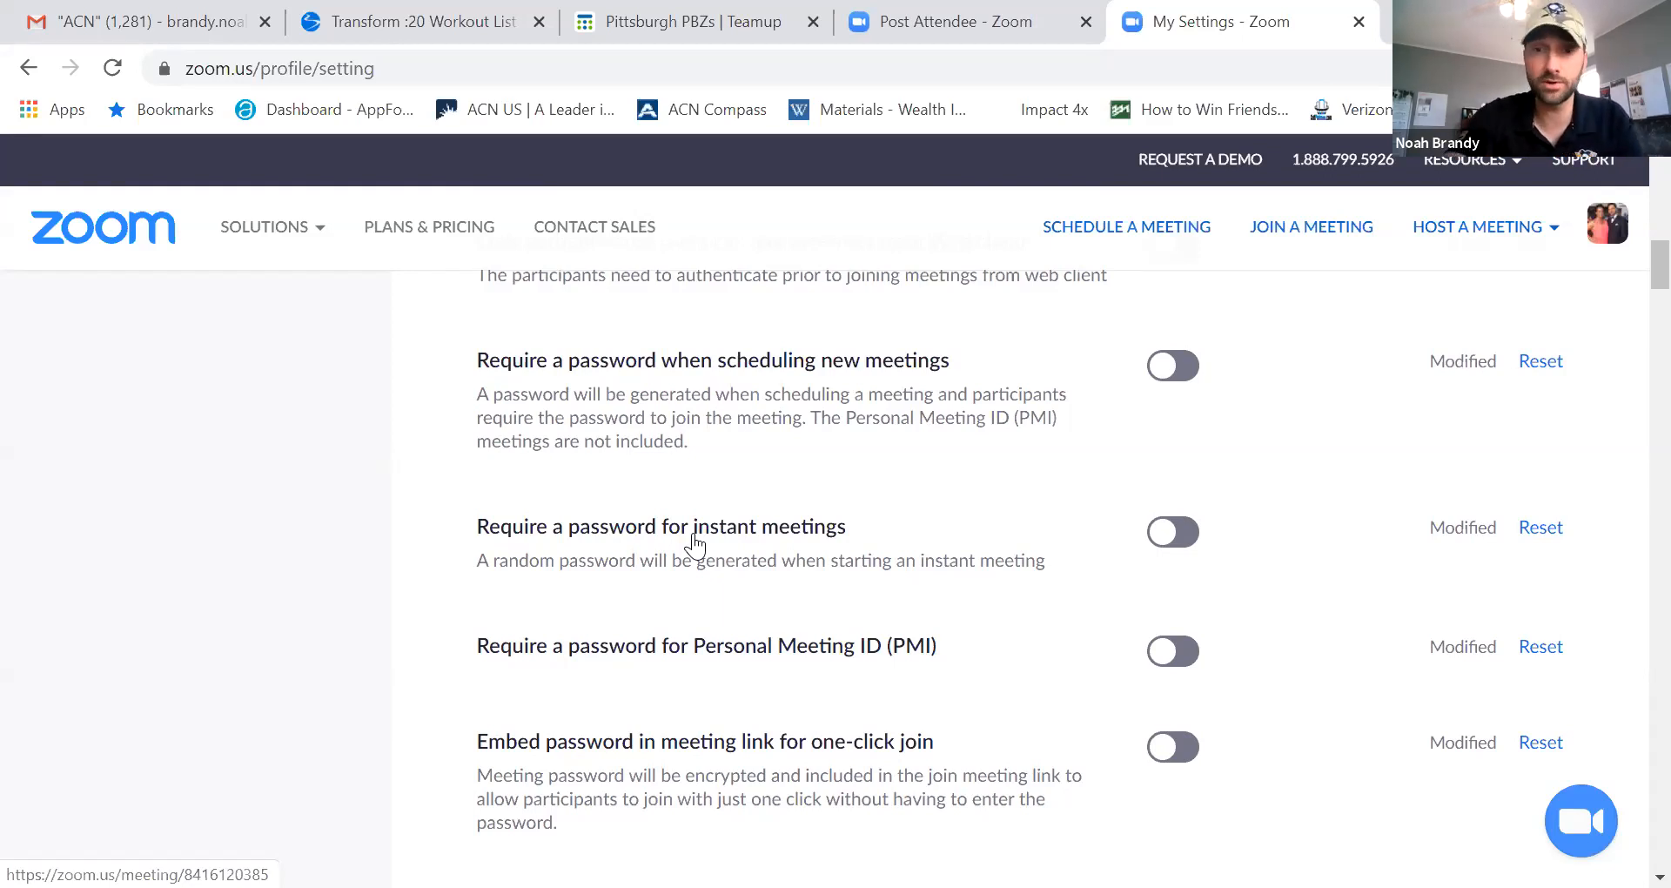
{"action": "scroll", "coordinate": [694, 544], "scroll_direction": "down", "scroll_amount": 6}
{"action": "scroll", "coordinate": [694, 544], "scroll_direction": "down", "scroll_amount": 3}
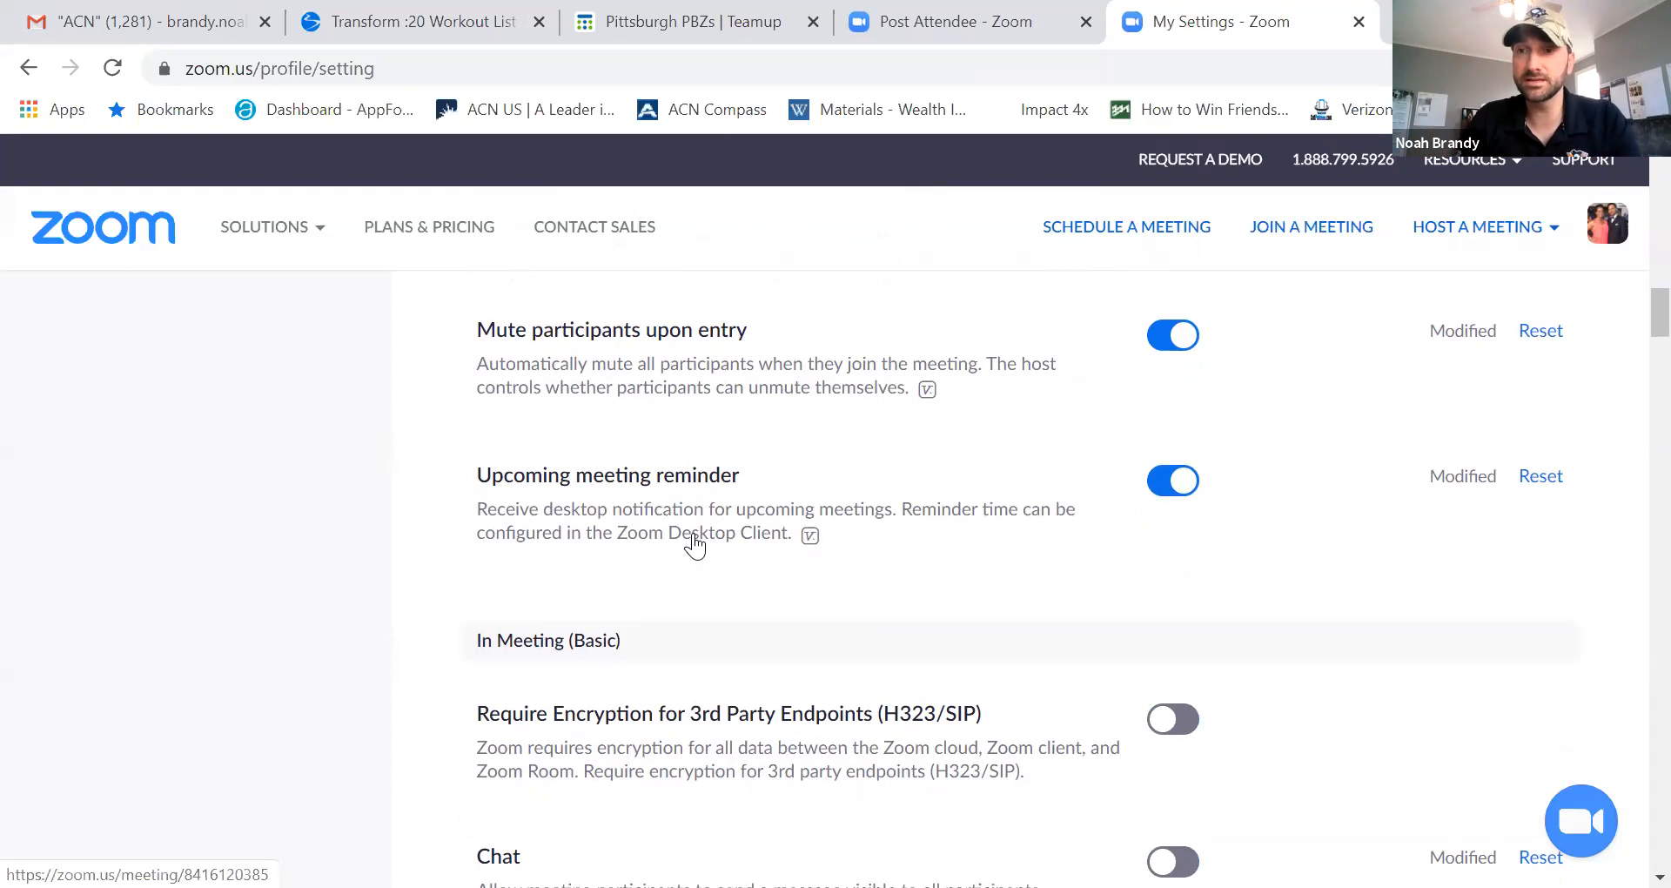
- Review the In Meeting (Basic) settings, including chat, file transfer, co-host, screen sharing, annotation, whiteboard, remote control and participant renaming
{"action": "scroll", "coordinate": [695, 546], "scroll_direction": "down", "scroll_amount": 5}
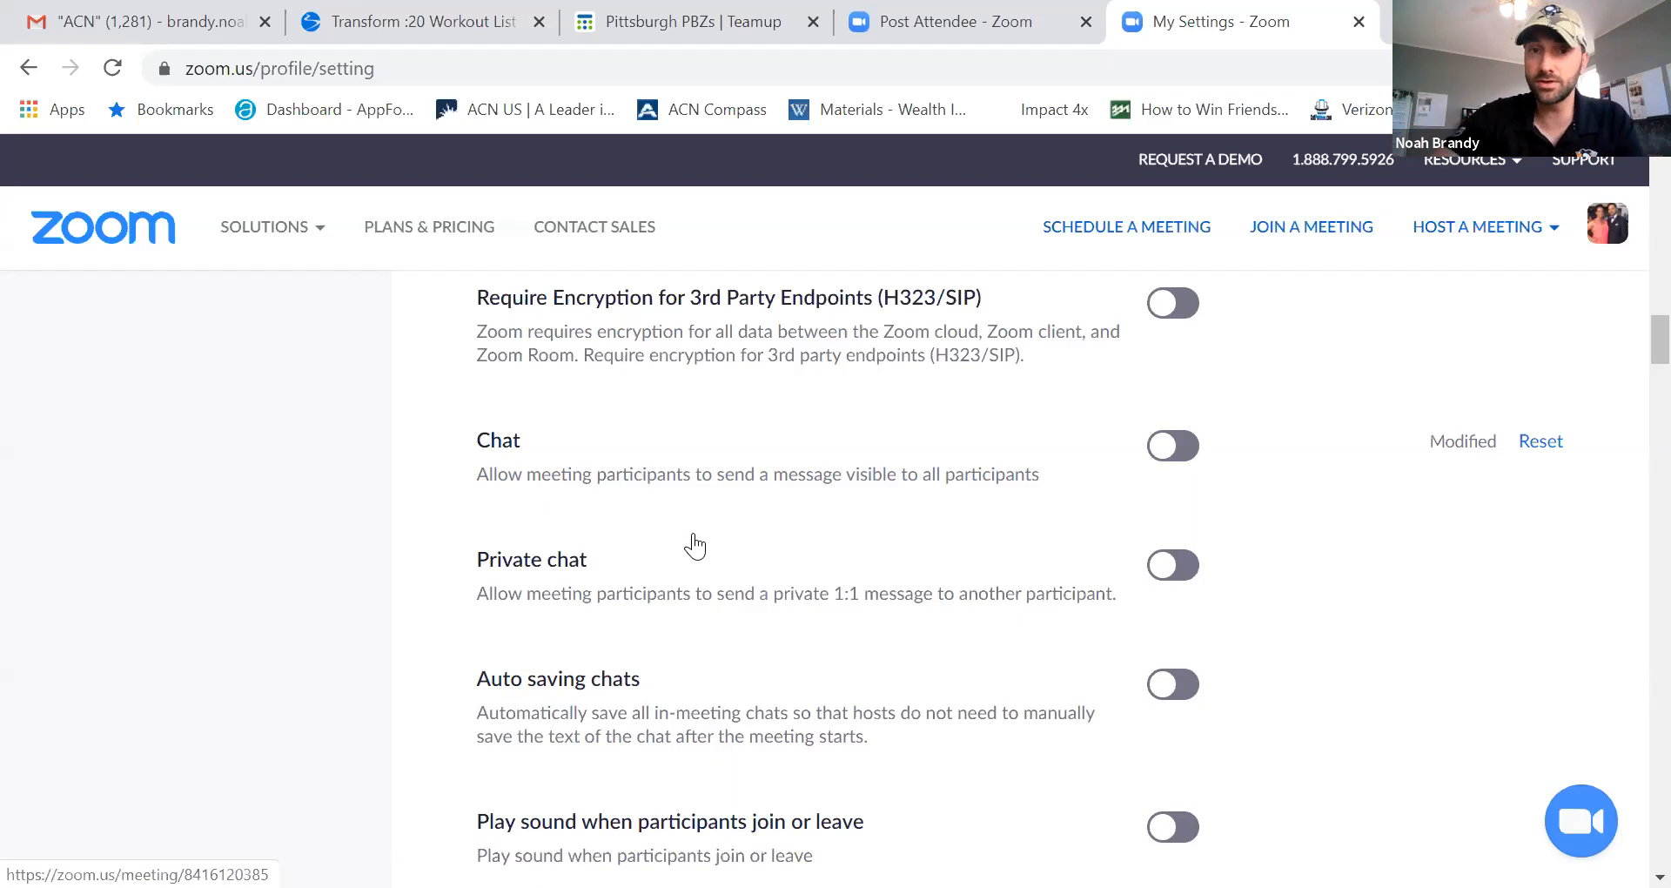
{"action": "scroll", "coordinate": [694, 545], "scroll_direction": "down", "scroll_amount": 6}
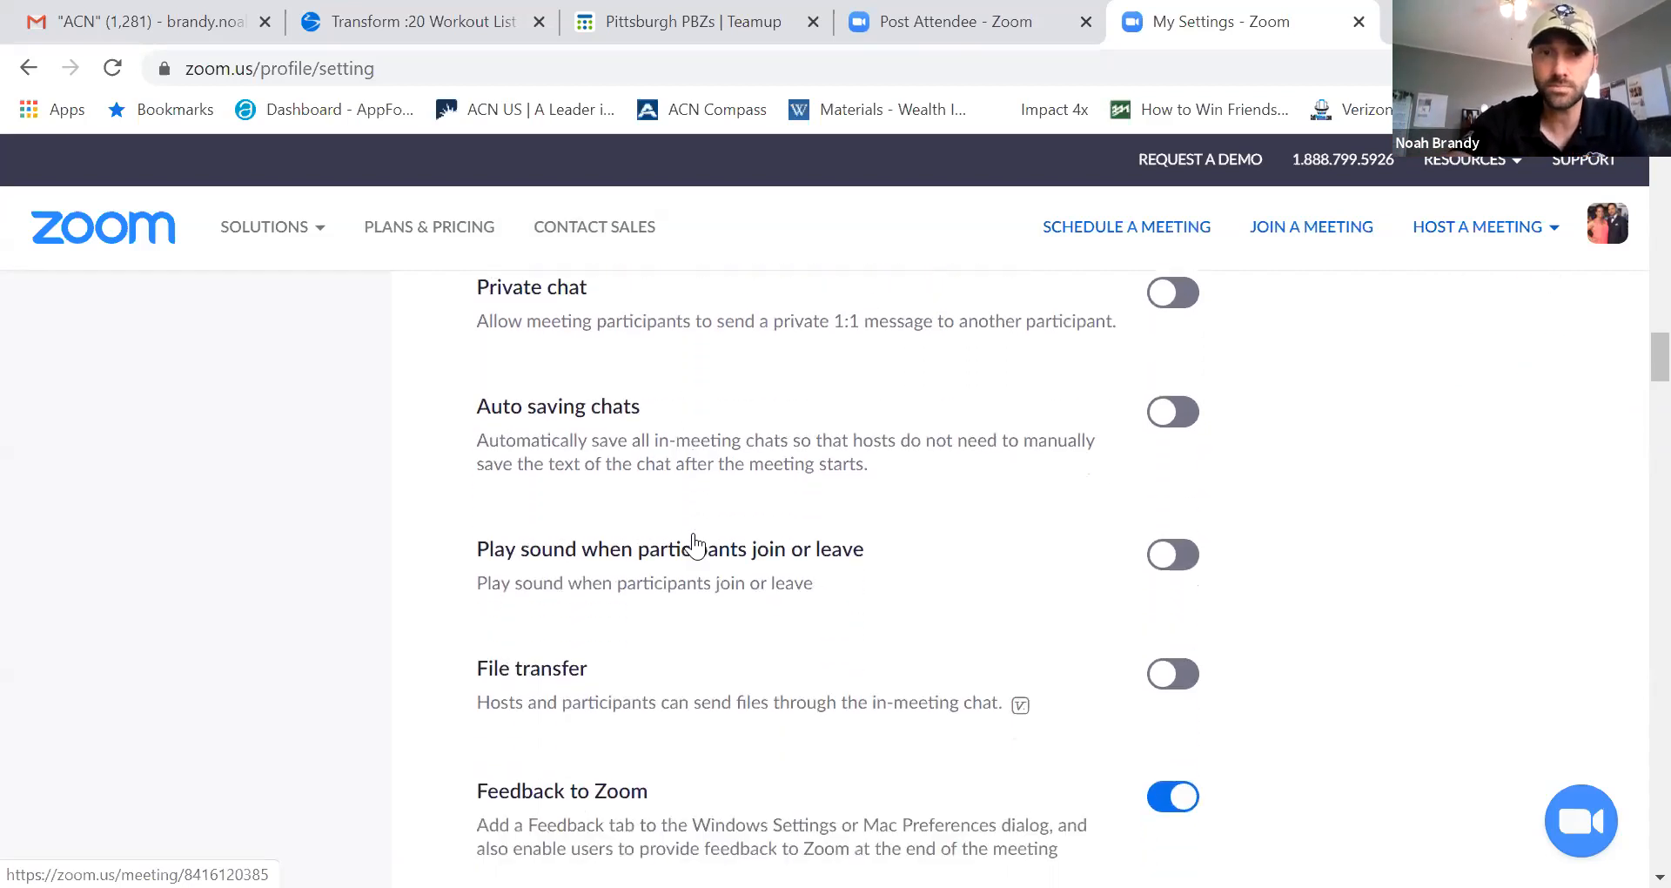
{"action": "scroll", "coordinate": [694, 545], "scroll_direction": "down", "scroll_amount": 2}
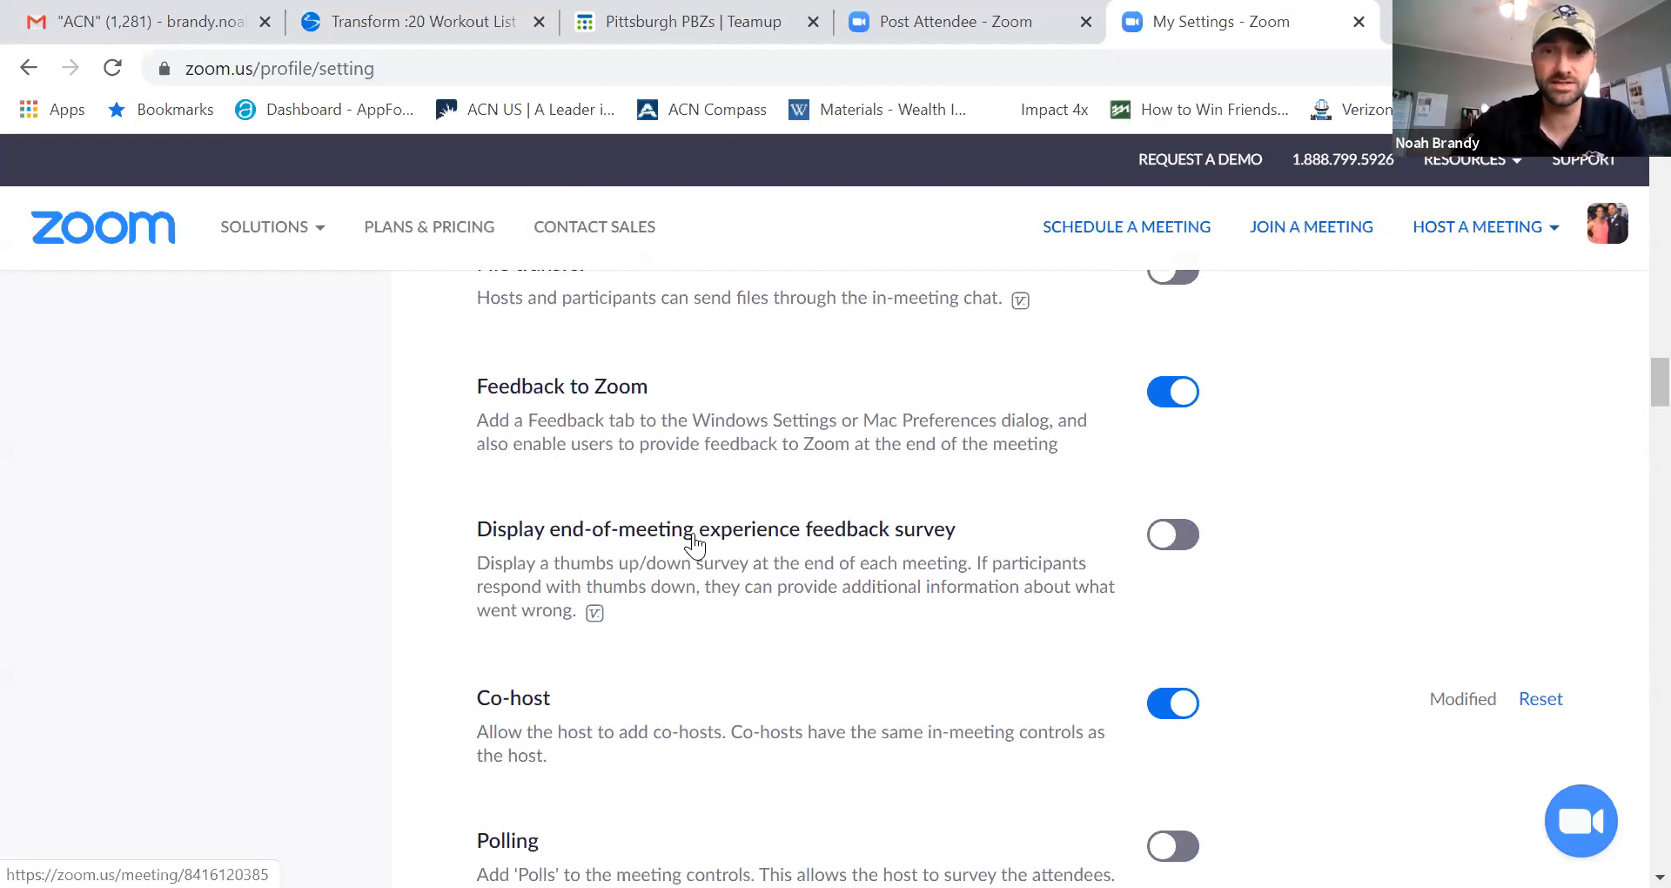
{"action": "scroll", "coordinate": [694, 544], "scroll_direction": "down", "scroll_amount": 2}
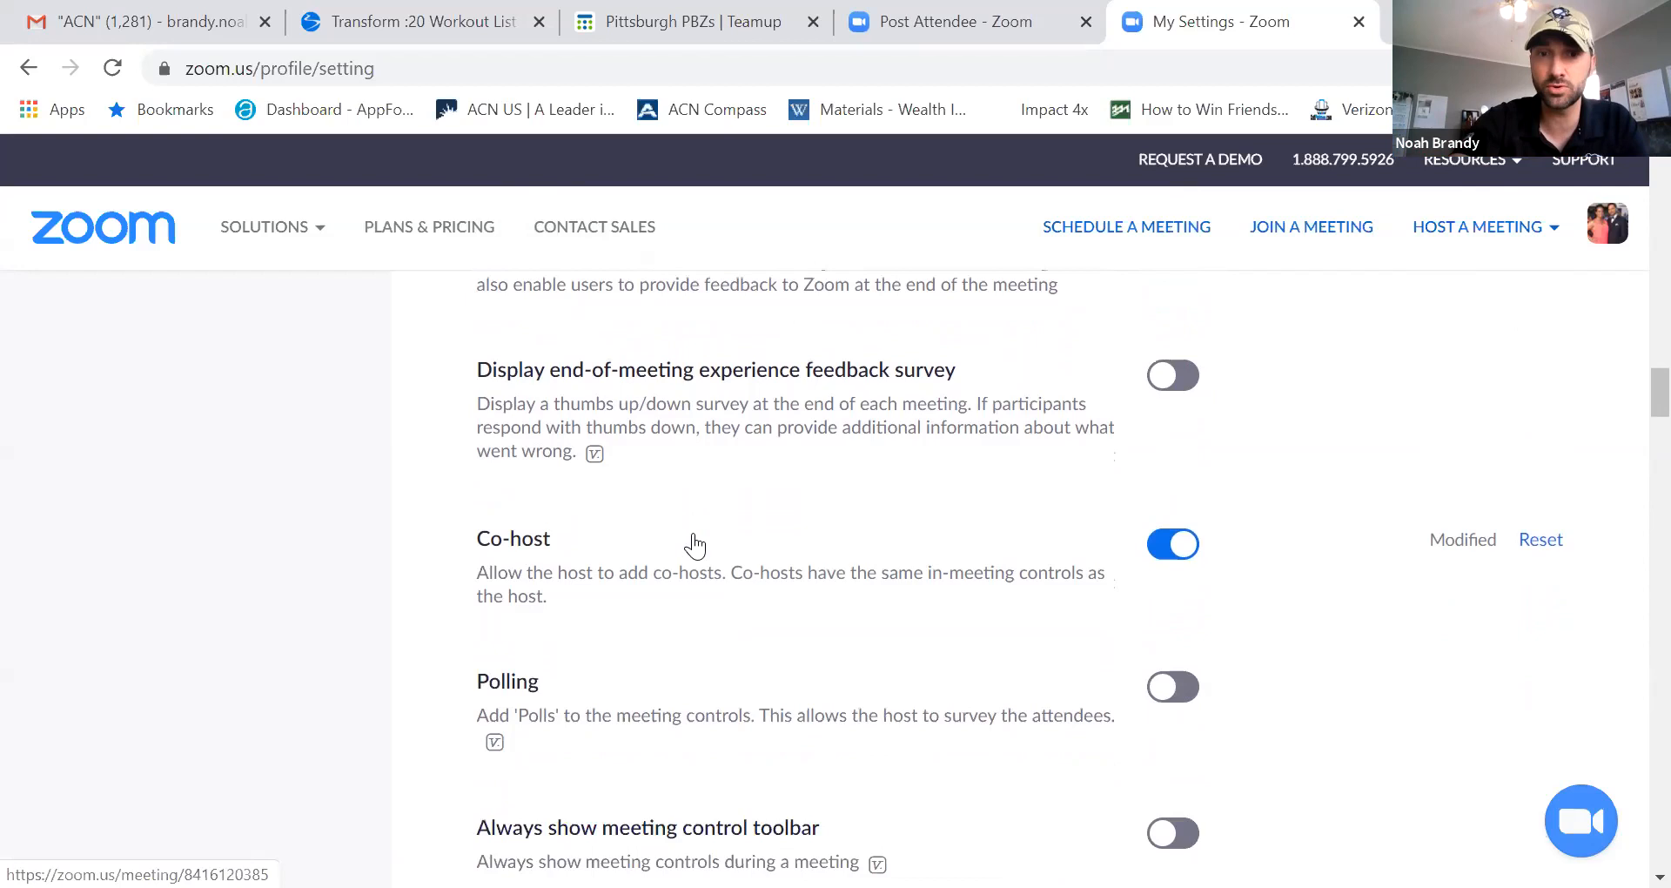
{"action": "scroll", "coordinate": [694, 546], "scroll_direction": "down", "scroll_amount": 1}
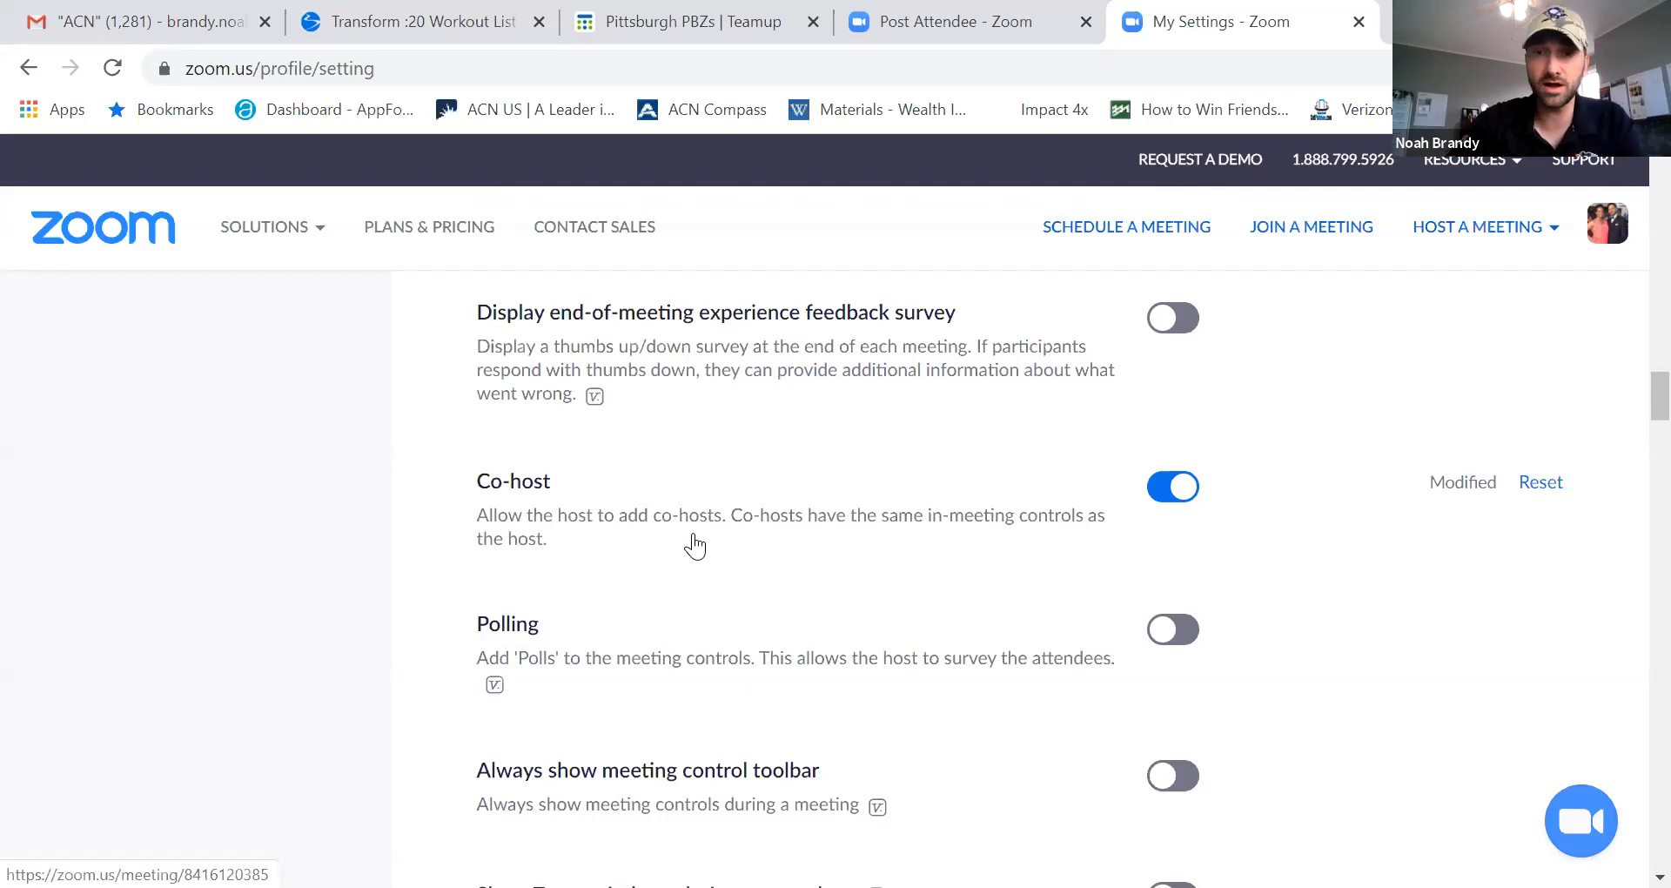
{"action": "scroll", "coordinate": [695, 545], "scroll_direction": "down", "scroll_amount": 5}
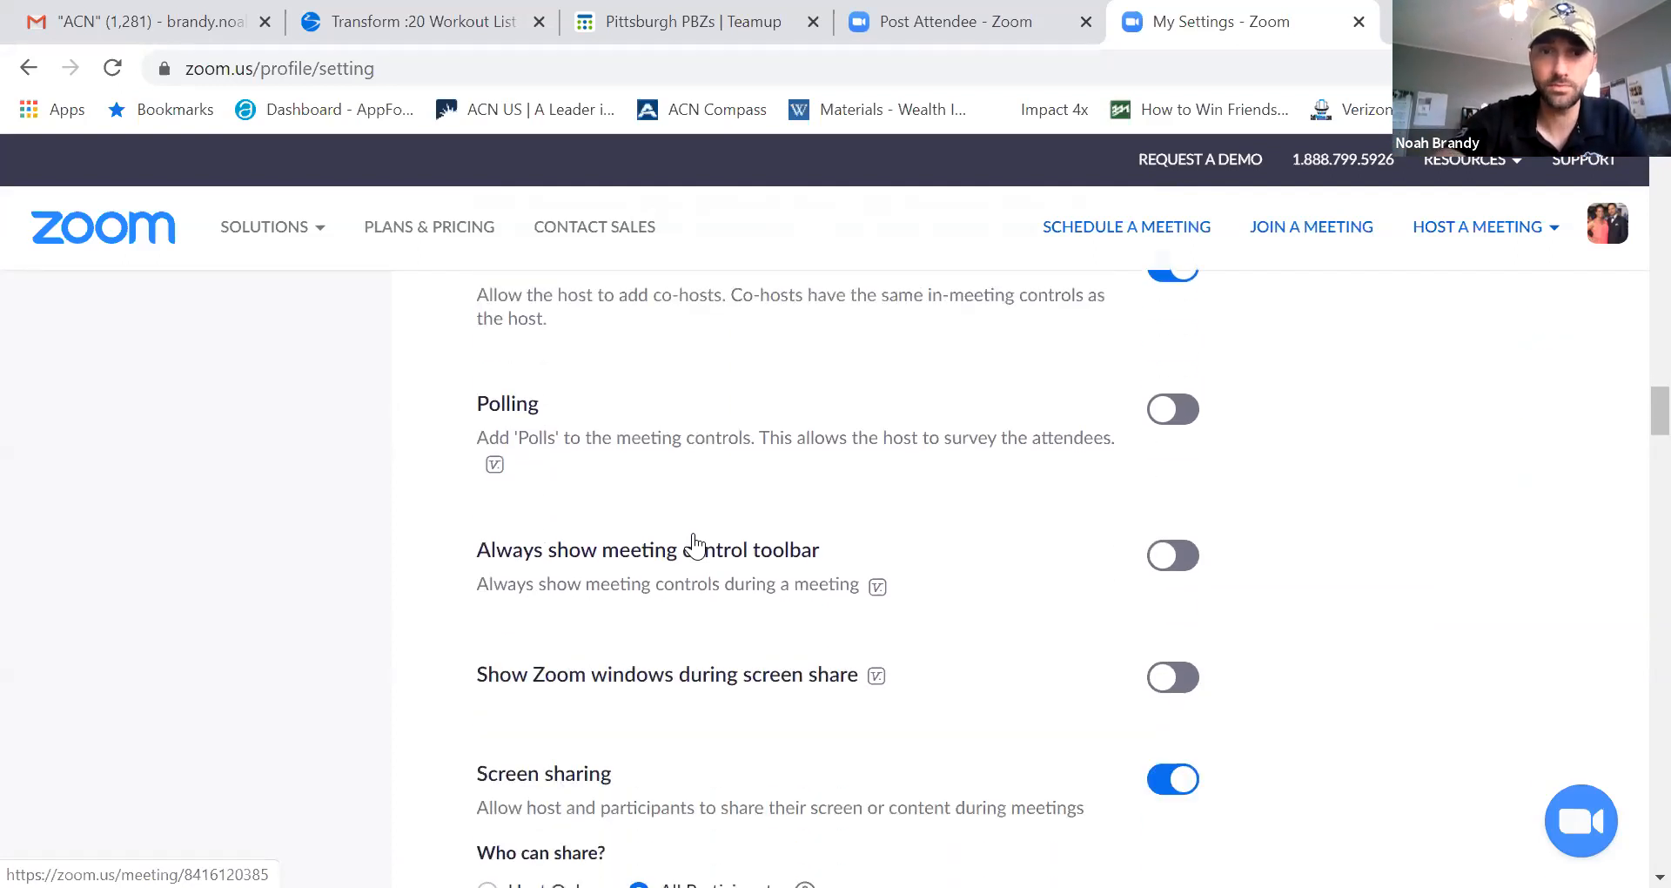
{"action": "scroll", "coordinate": [694, 545], "scroll_direction": "down", "scroll_amount": 2}
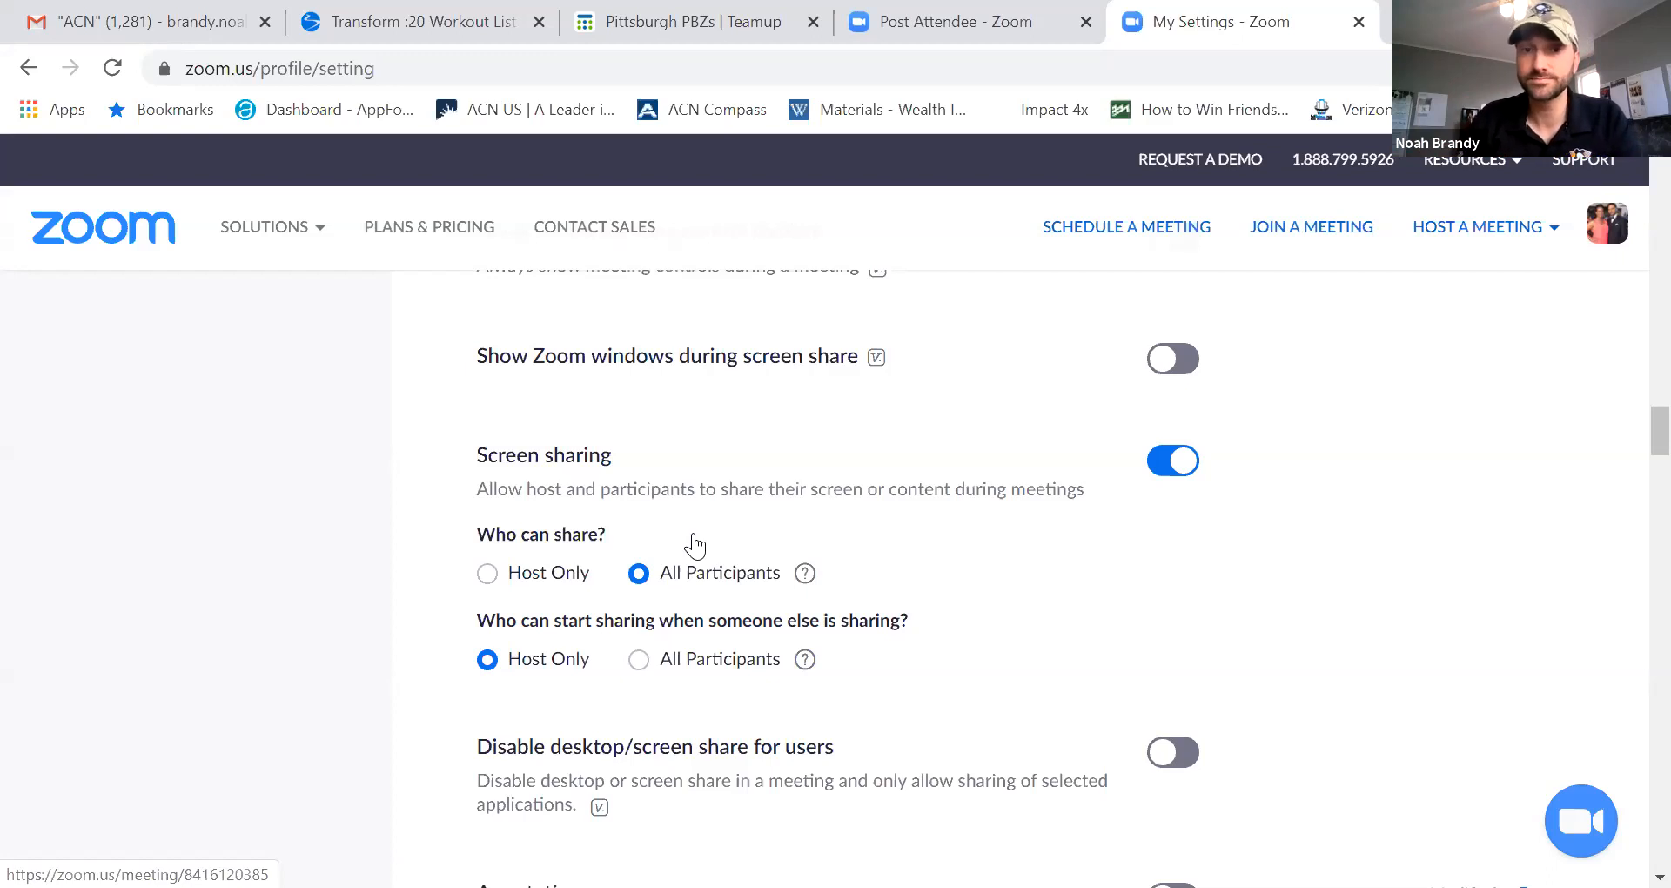
{"action": "scroll", "coordinate": [695, 545], "scroll_direction": "down", "scroll_amount": 5}
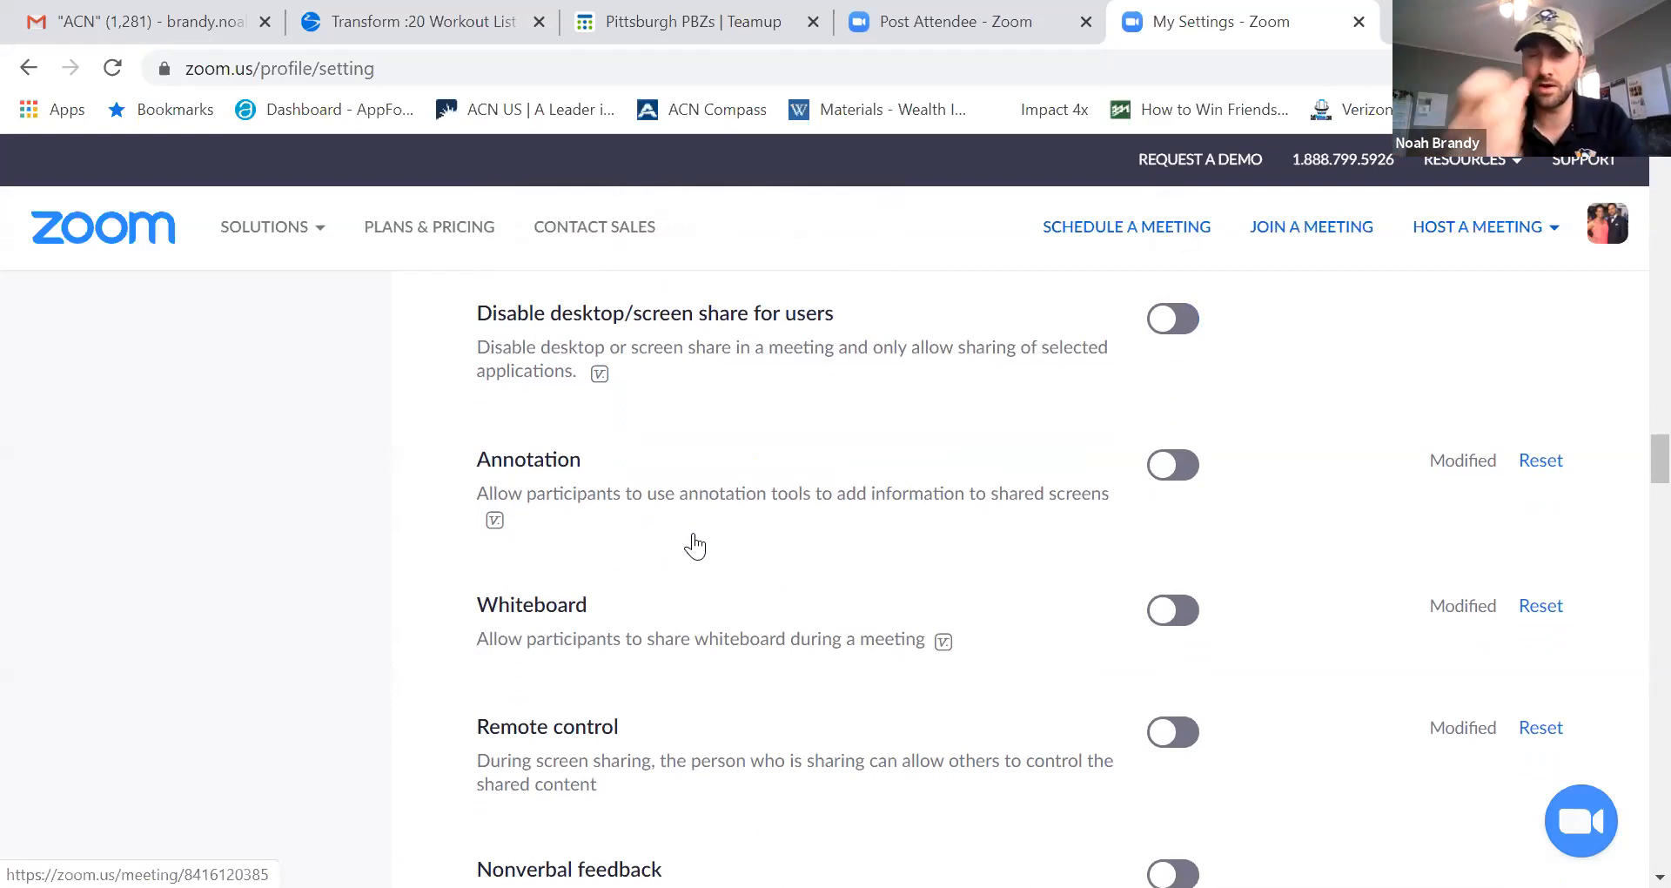
{"action": "scroll", "coordinate": [694, 546], "scroll_direction": "down", "scroll_amount": 7}
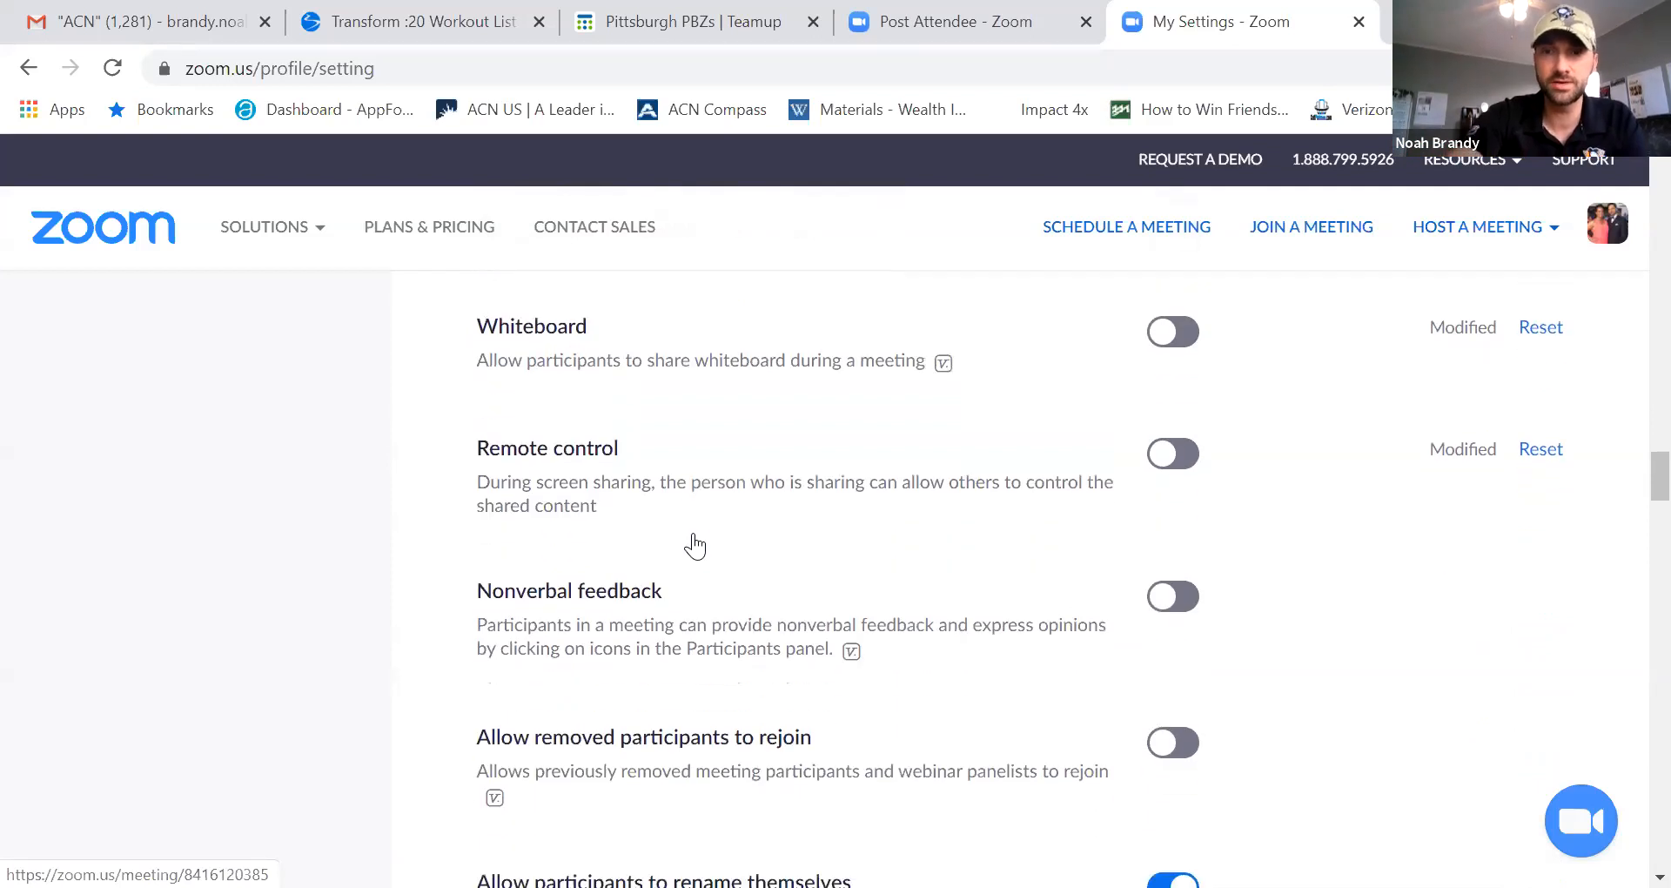
{"action": "scroll", "coordinate": [695, 545], "scroll_direction": "down", "scroll_amount": 2}
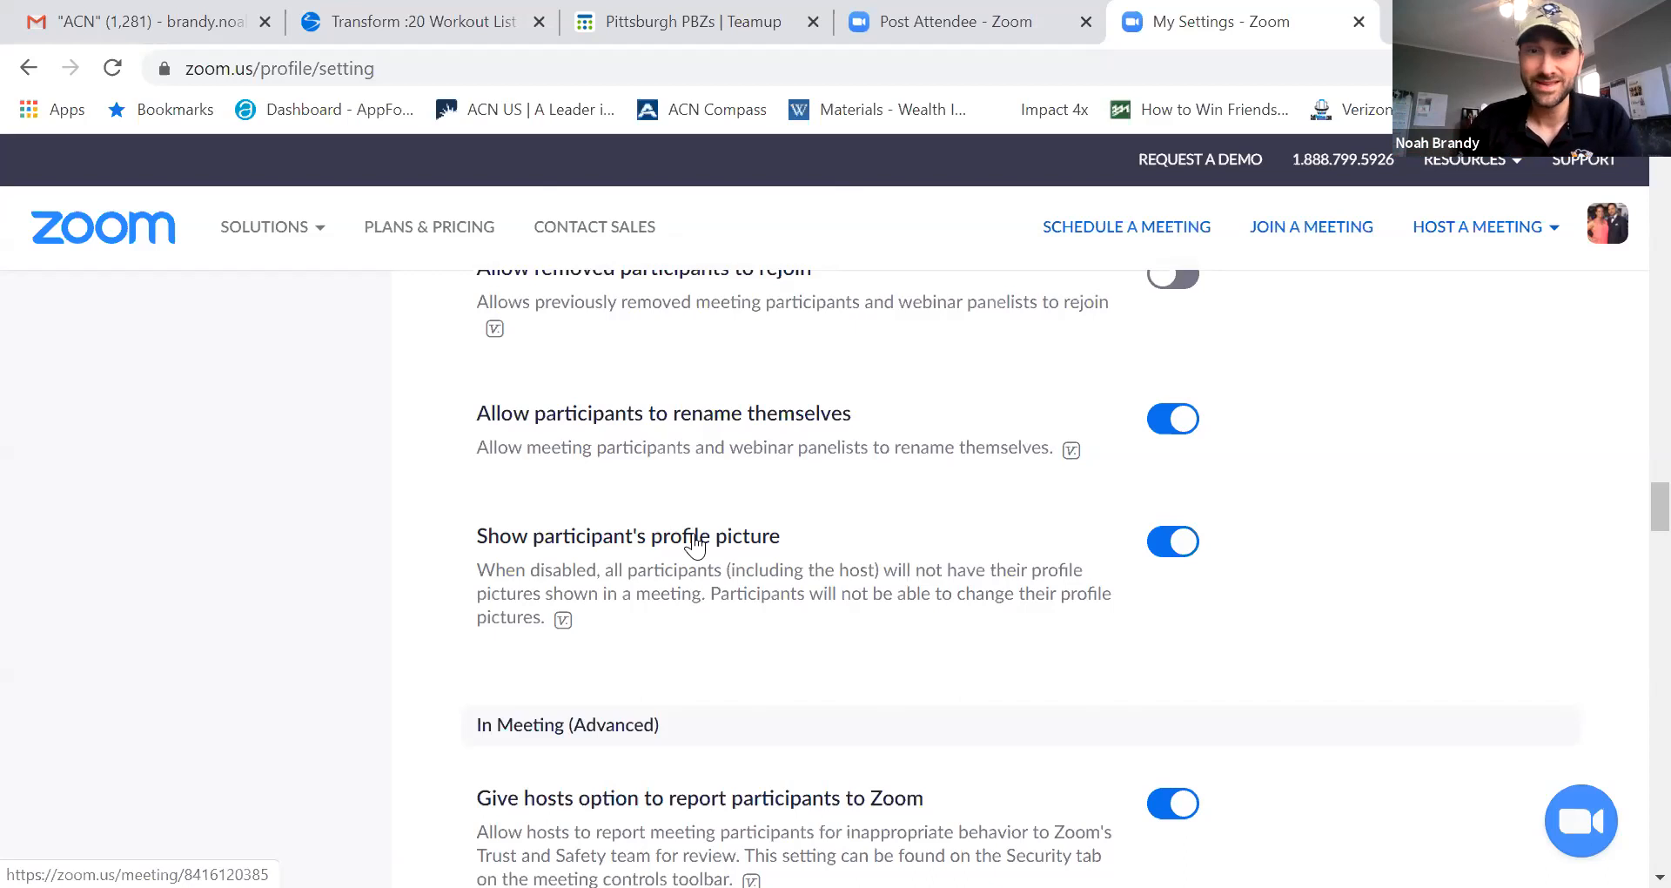
- Review the In Meeting (Advanced) settings, including breakout rooms, virtual background, data center regions, waiting room and live streaming
{"action": "scroll", "coordinate": [695, 545], "scroll_direction": "down", "scroll_amount": 2}
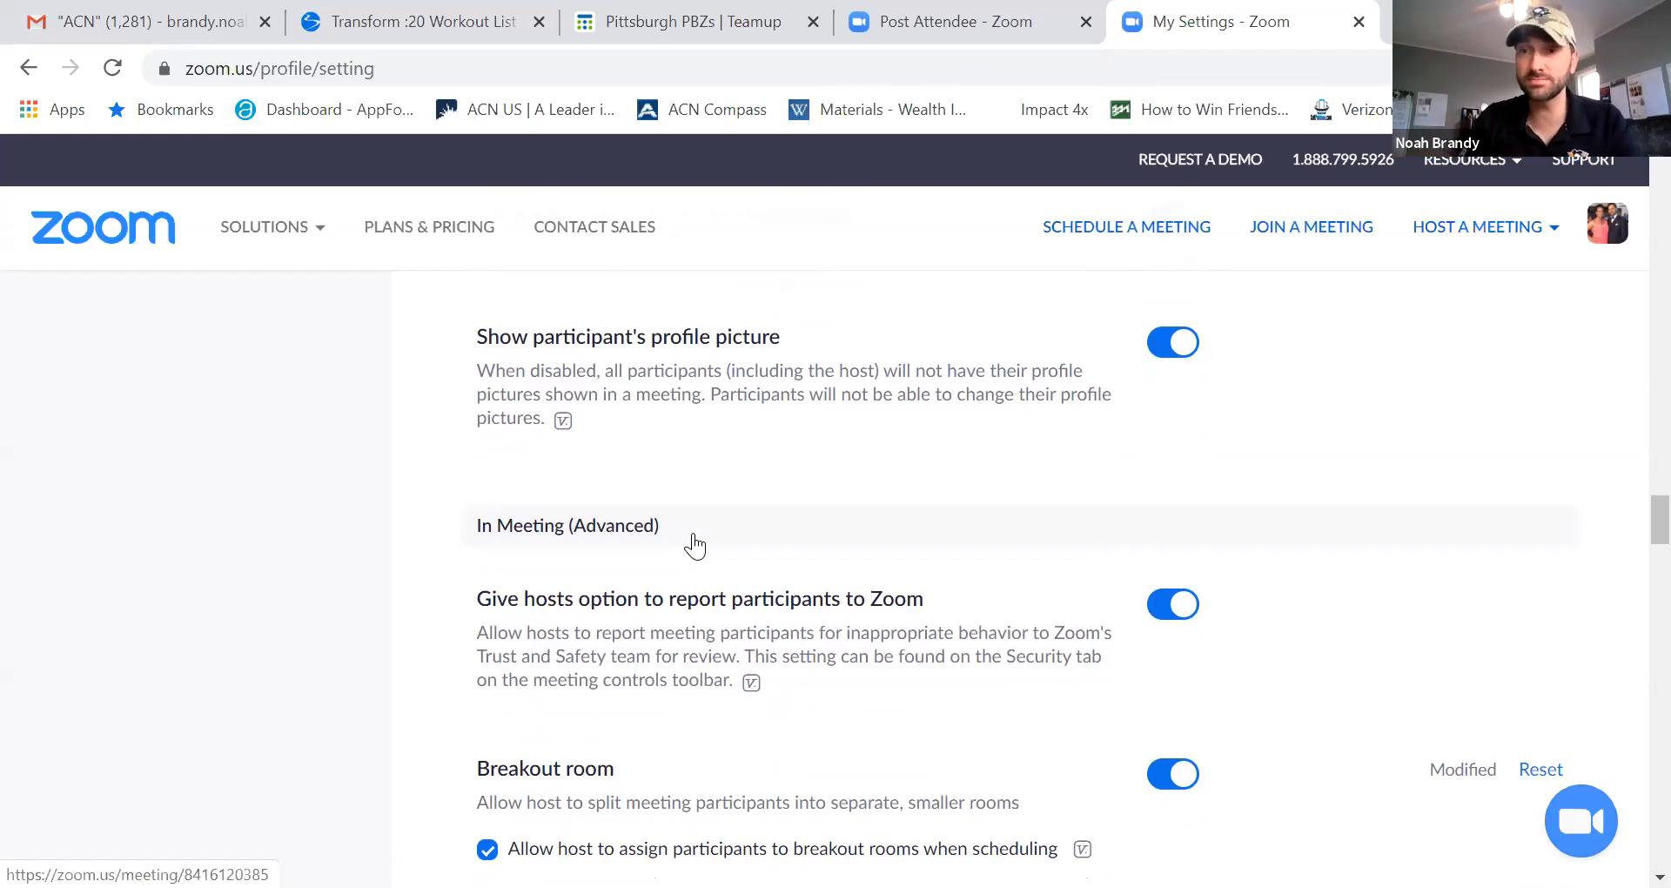
{"action": "scroll", "coordinate": [695, 546], "scroll_direction": "down", "scroll_amount": 3}
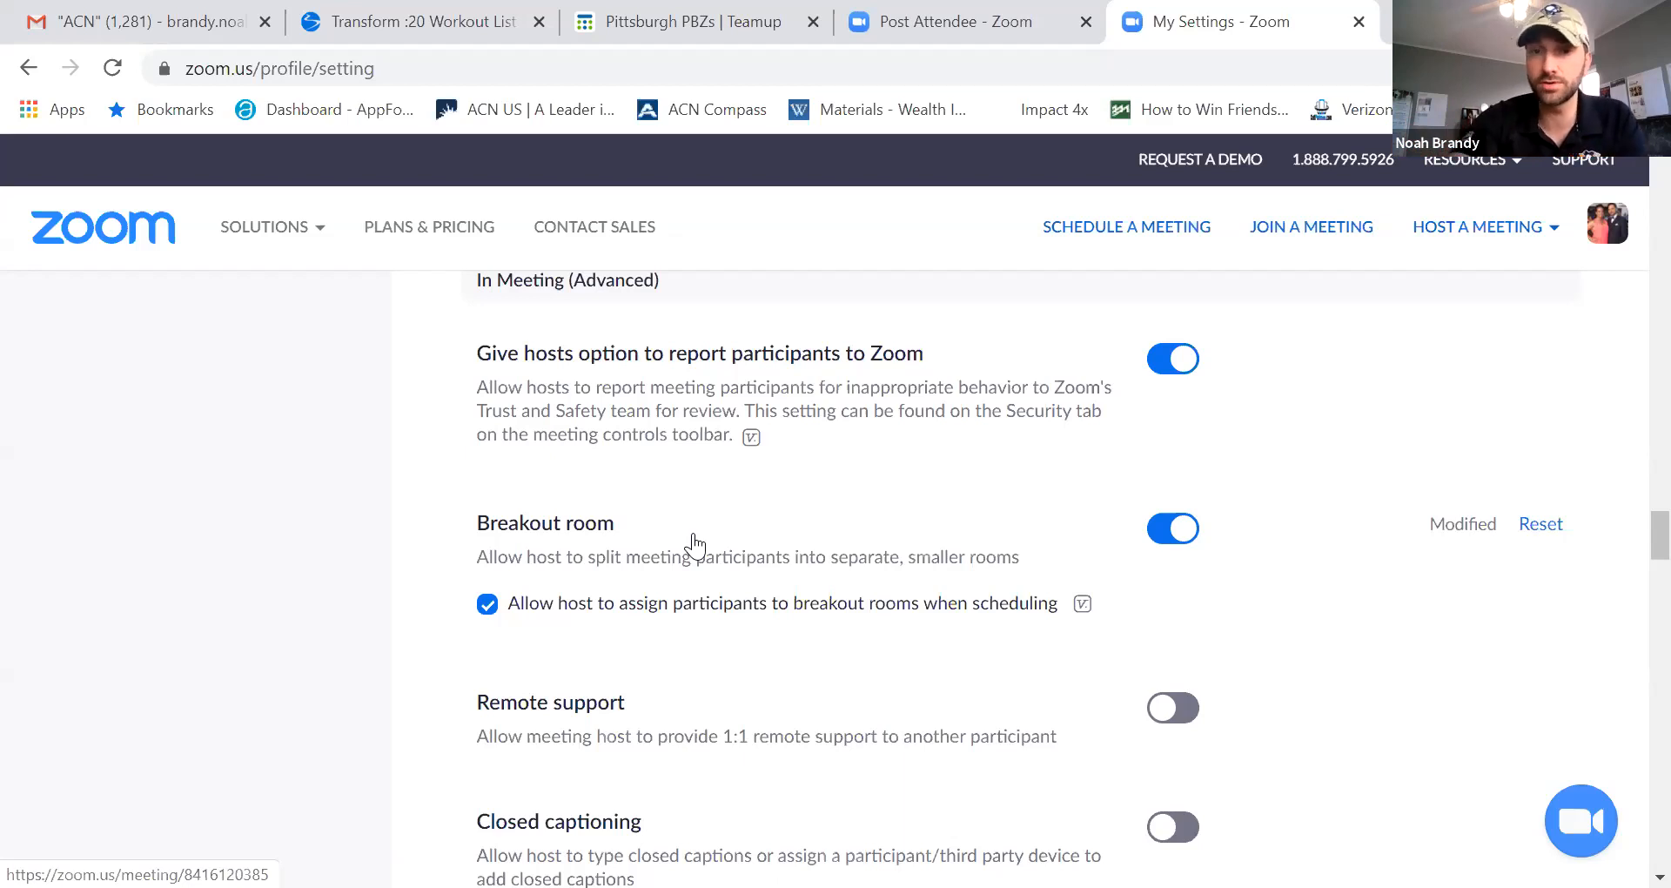
{"action": "scroll", "coordinate": [694, 544], "scroll_direction": "down", "scroll_amount": 7}
{"action": "scroll", "coordinate": [694, 544], "scroll_direction": "up", "scroll_amount": 3}
{"action": "scroll", "coordinate": [694, 544], "scroll_direction": "down", "scroll_amount": 7}
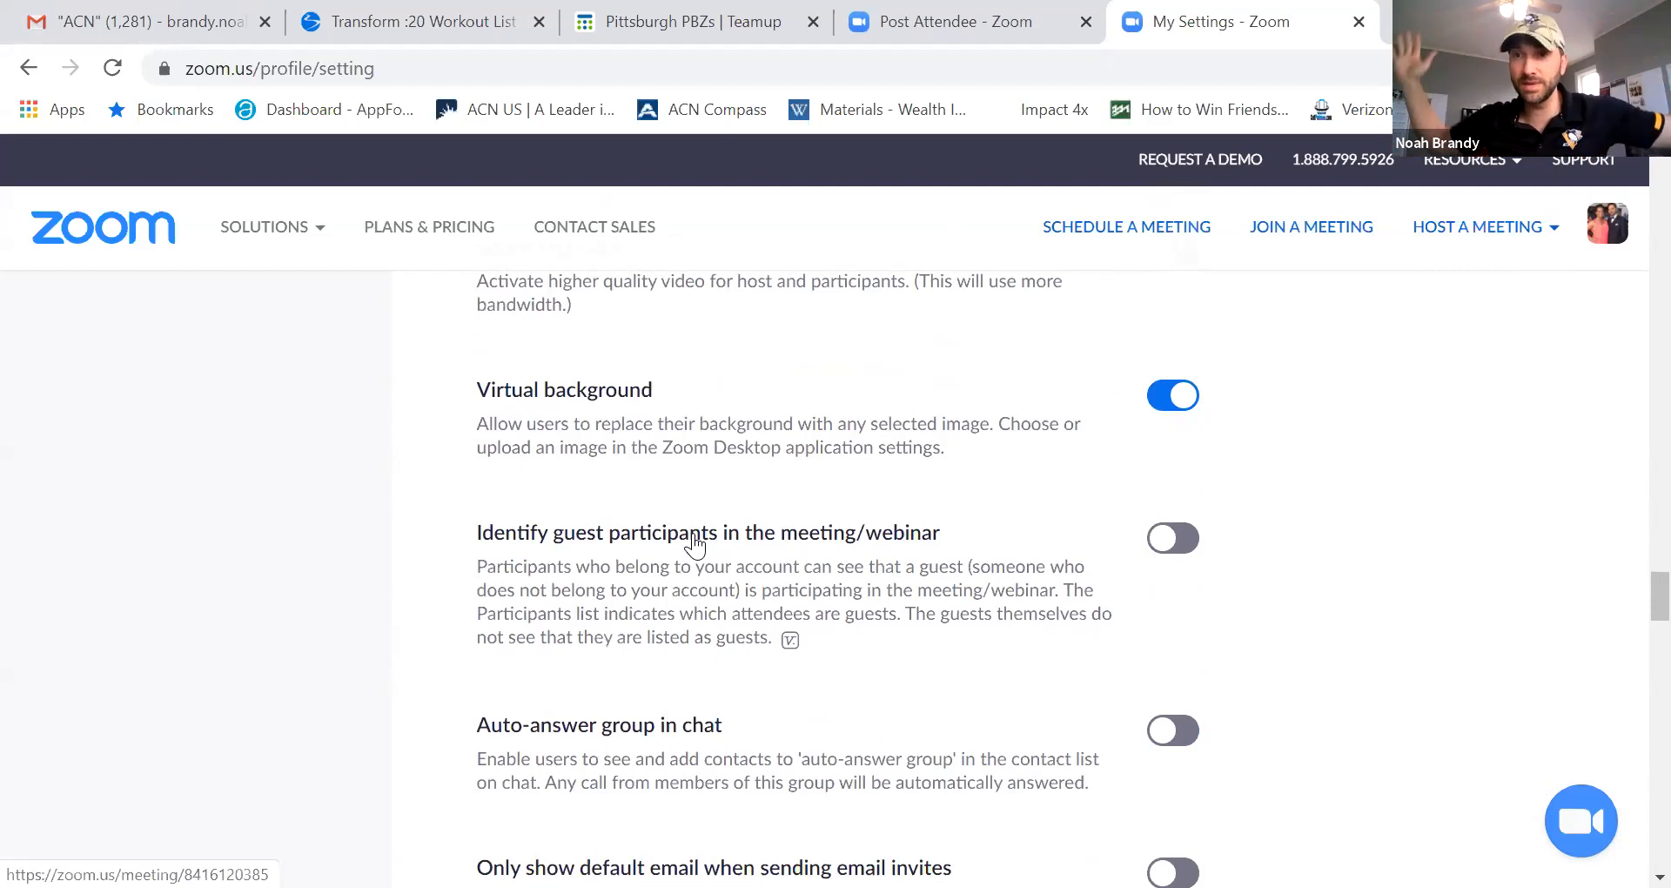
{"action": "scroll", "coordinate": [694, 544], "scroll_direction": "down", "scroll_amount": 9}
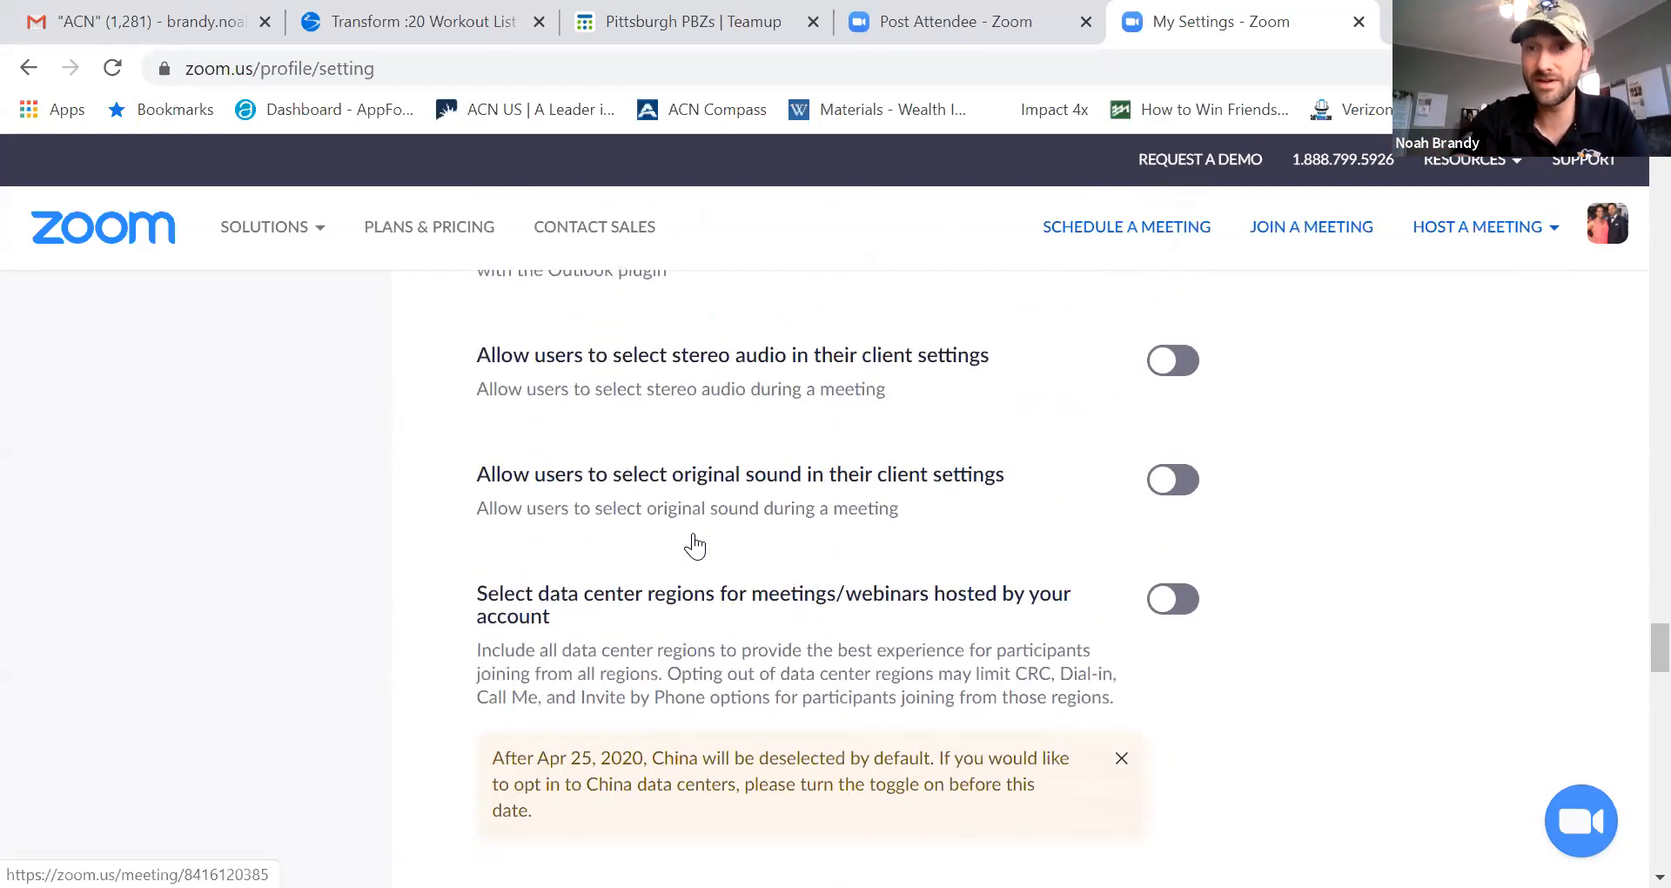
{"action": "scroll", "coordinate": [694, 544], "scroll_direction": "up", "scroll_amount": 9}
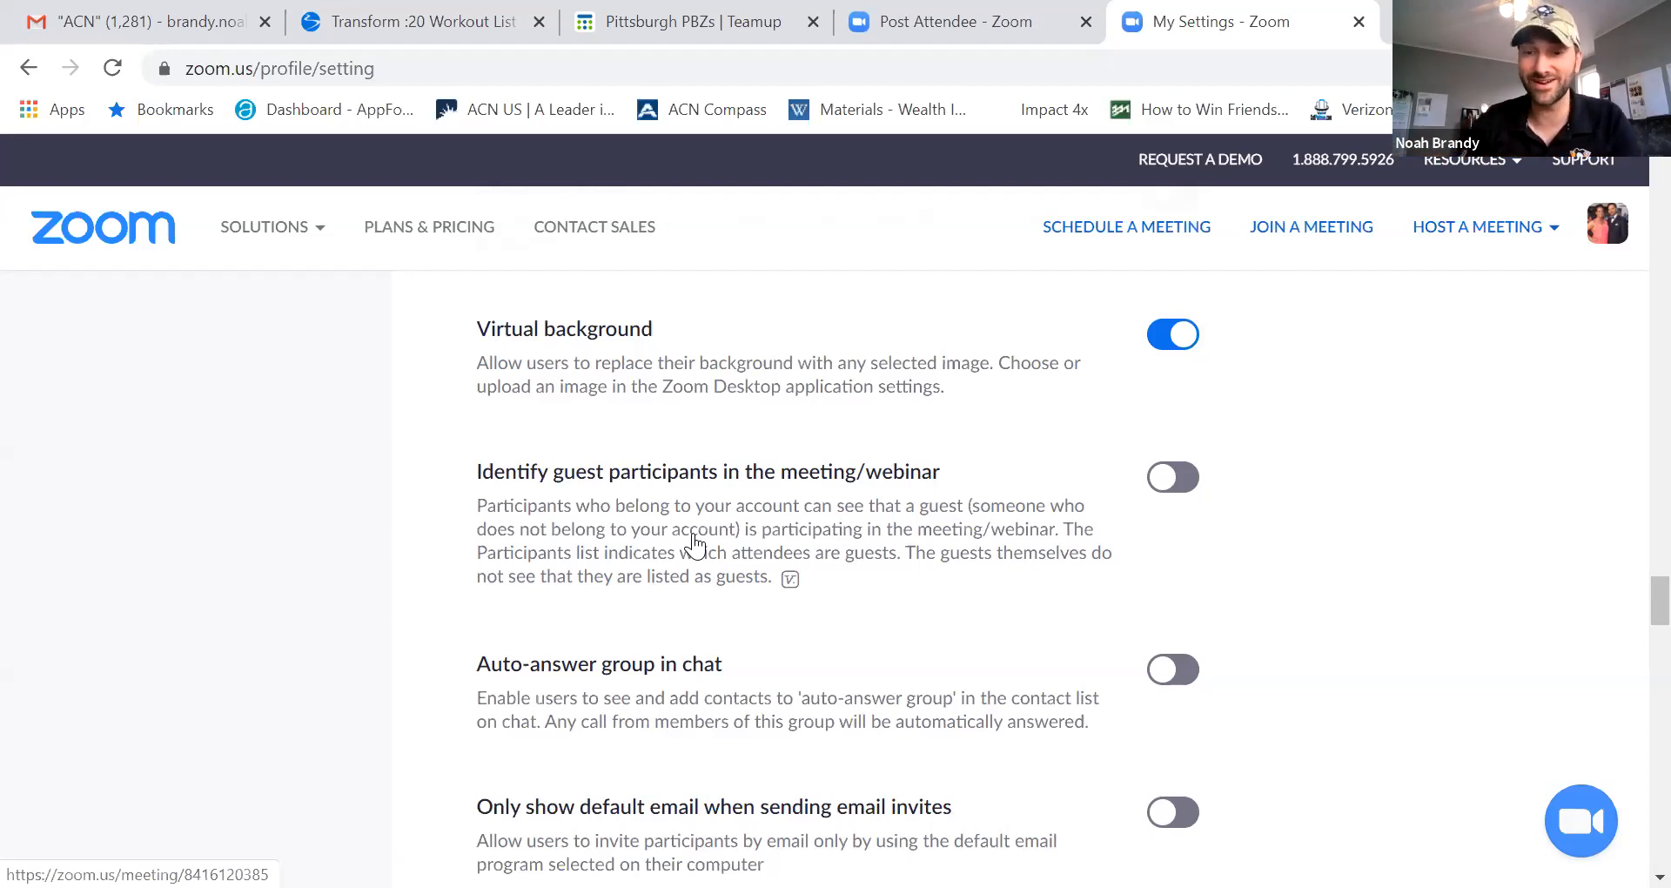
{"action": "scroll", "coordinate": [694, 546], "scroll_direction": "down", "scroll_amount": 8}
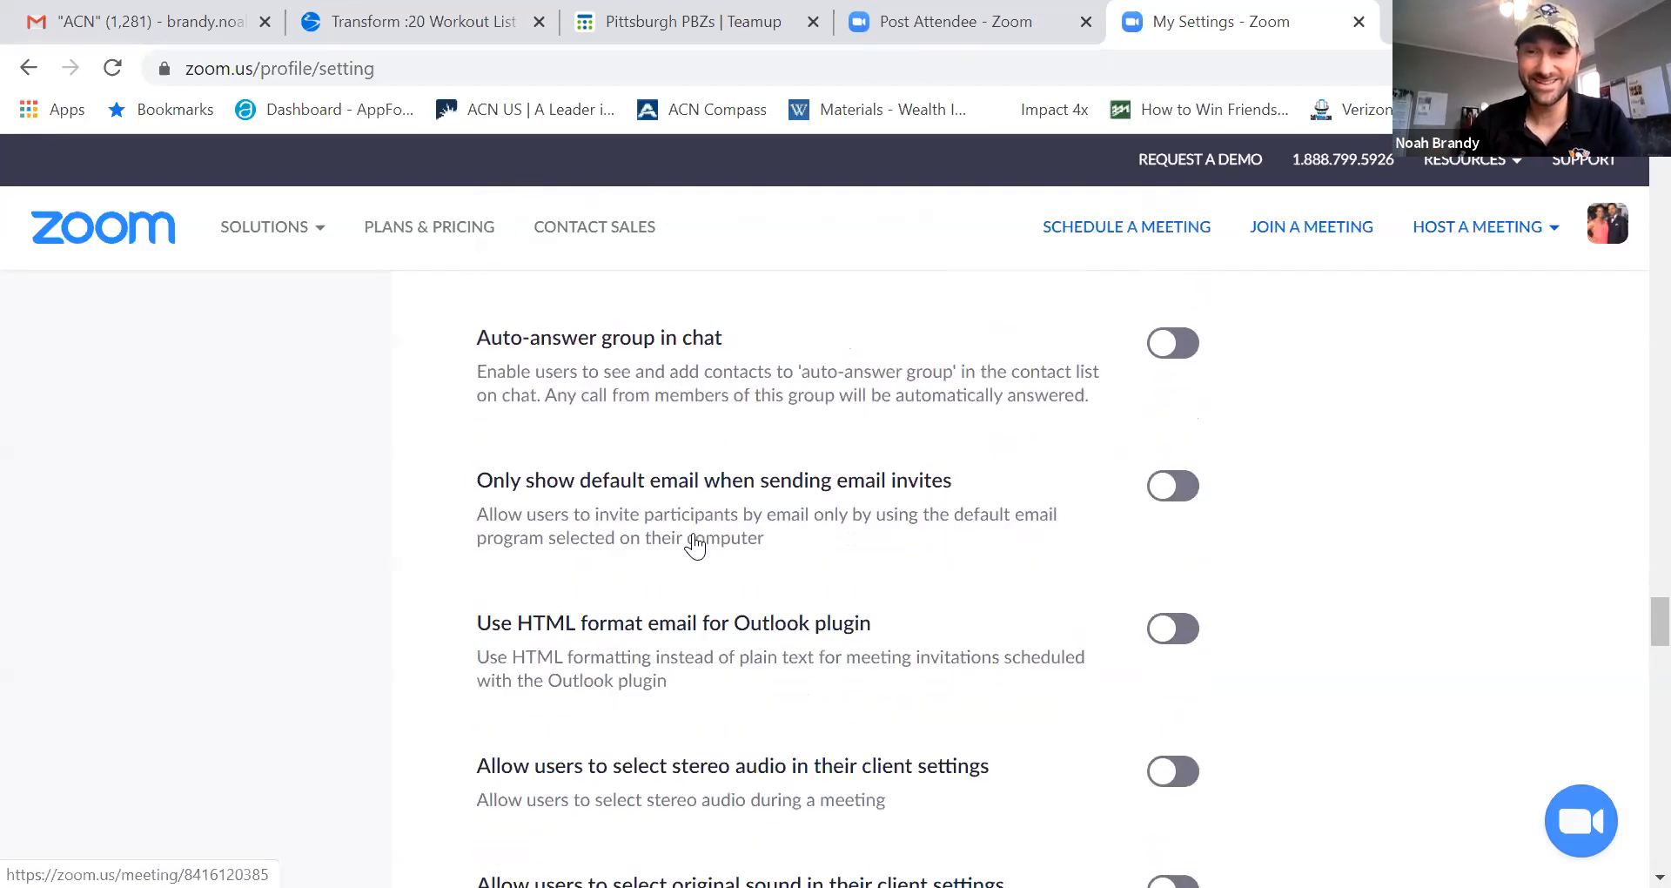
{"action": "scroll", "coordinate": [694, 546], "scroll_direction": "down", "scroll_amount": 5}
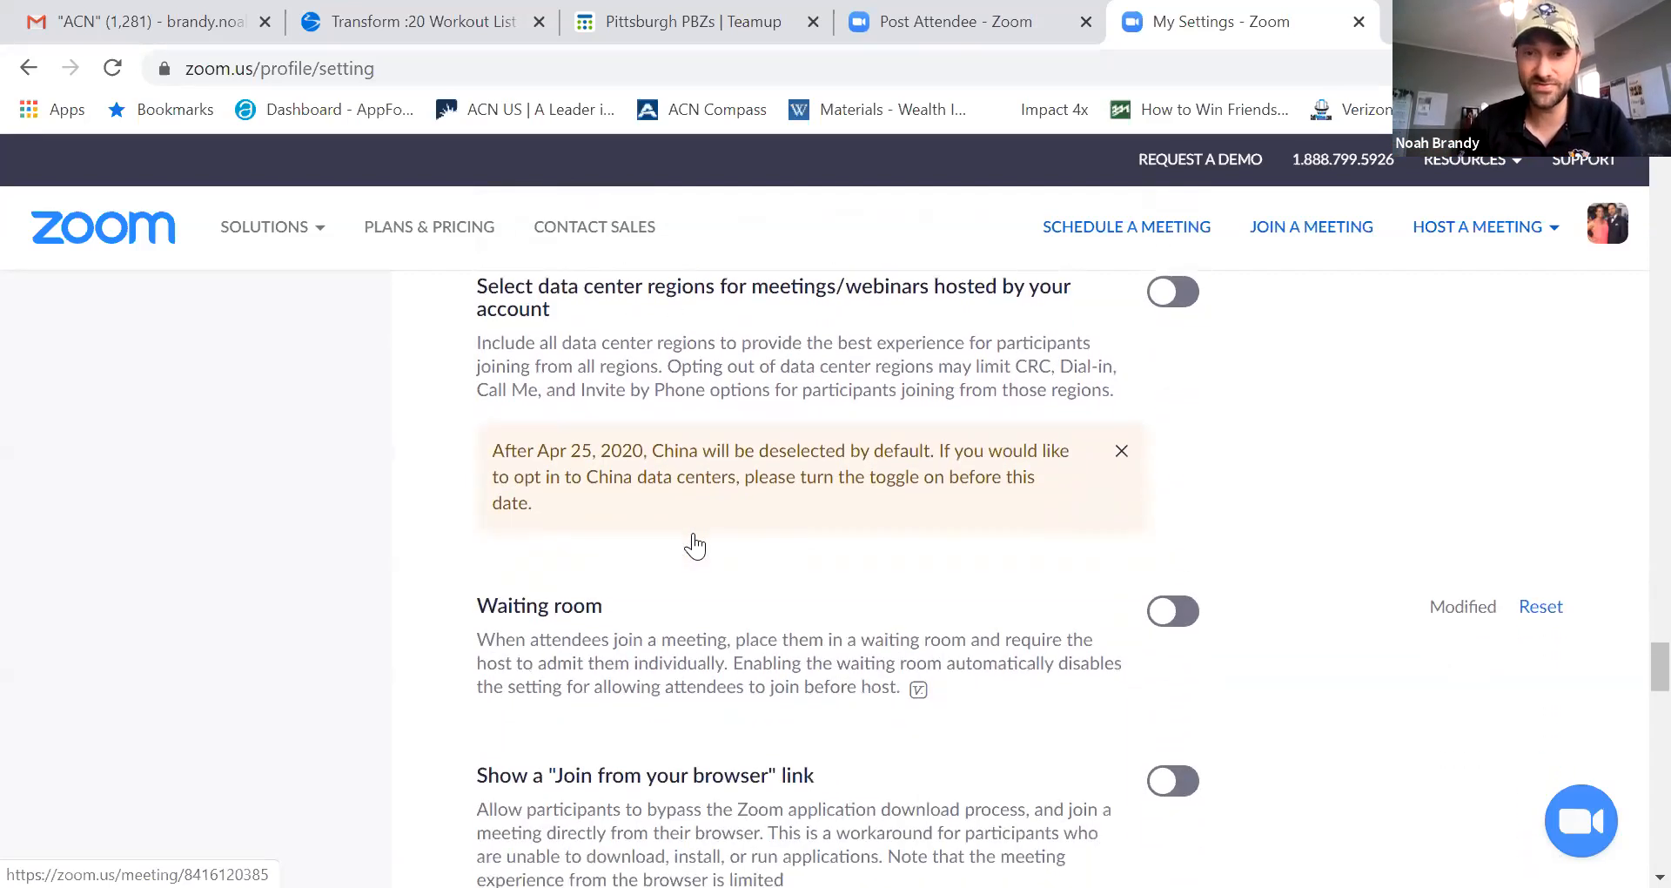
{"action": "scroll", "coordinate": [694, 546], "scroll_direction": "down", "scroll_amount": 9}
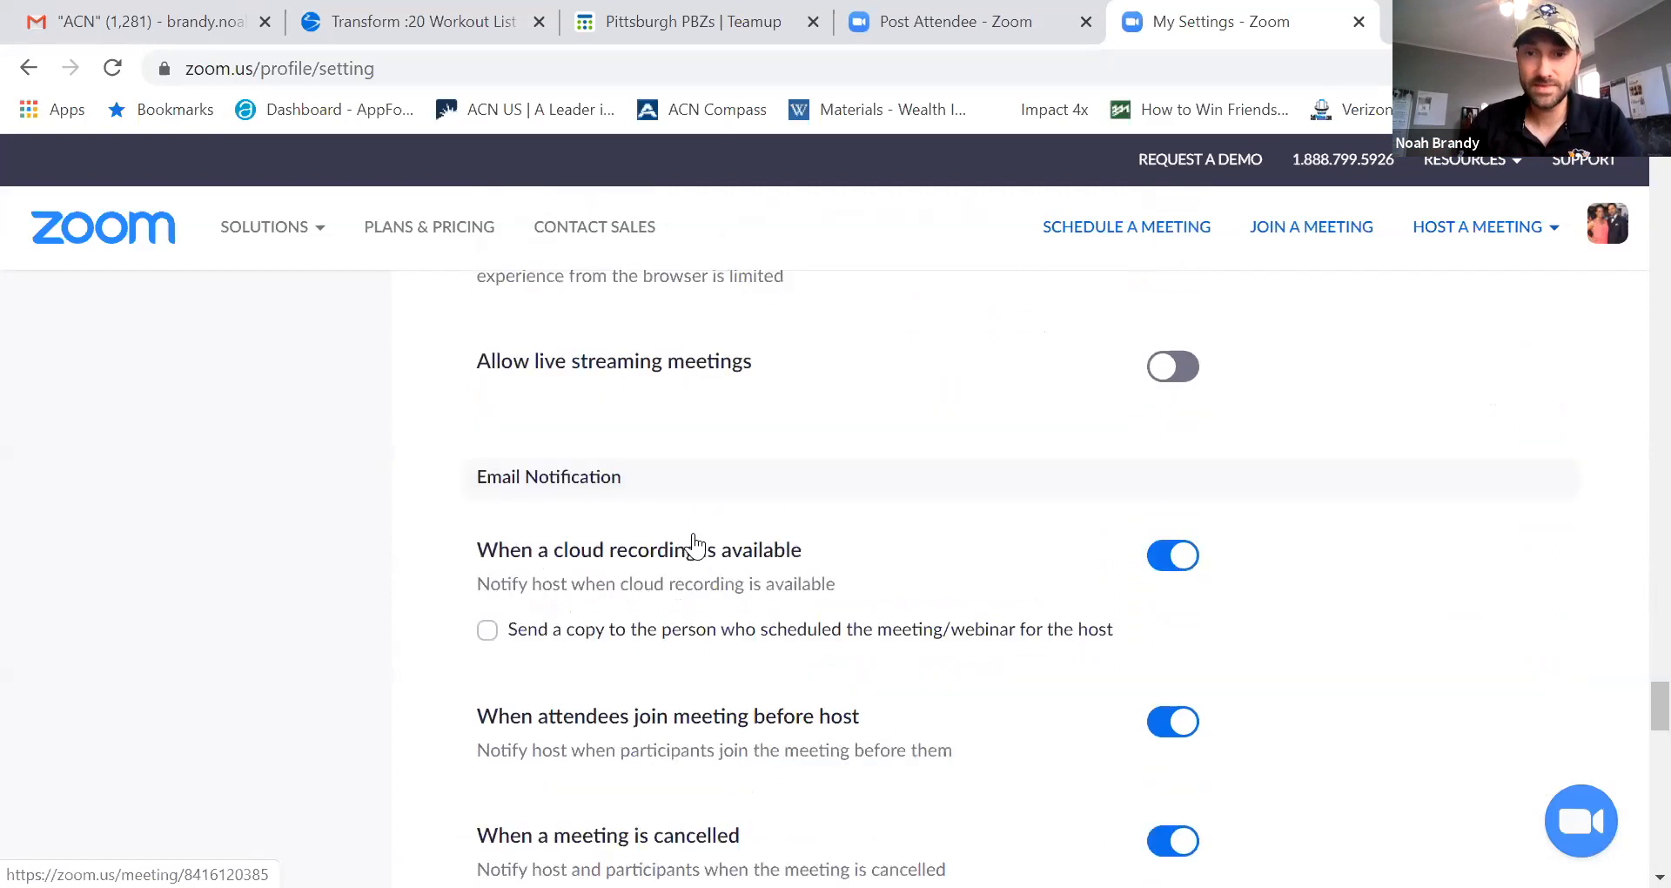
- Review the Email Notification settings and the remaining options for invitation email, schedule privilege and integration authentication
{"action": "scroll", "coordinate": [694, 546], "scroll_direction": "up", "scroll_amount": 2}
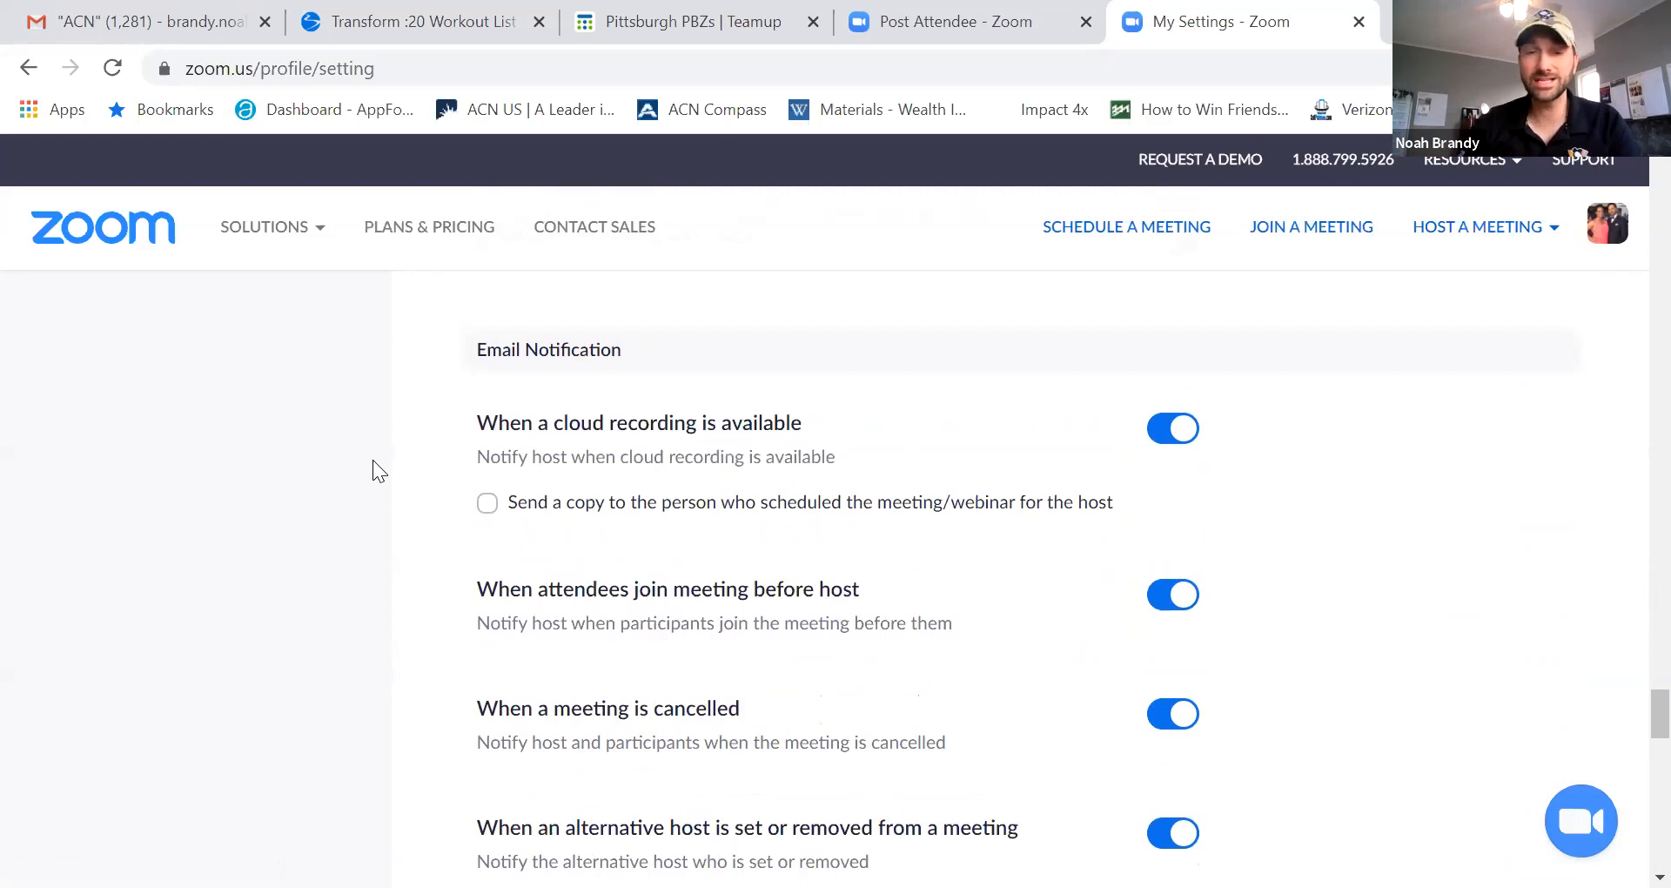
{"action": "scroll", "coordinate": [375, 470], "scroll_direction": "down", "scroll_amount": 4}
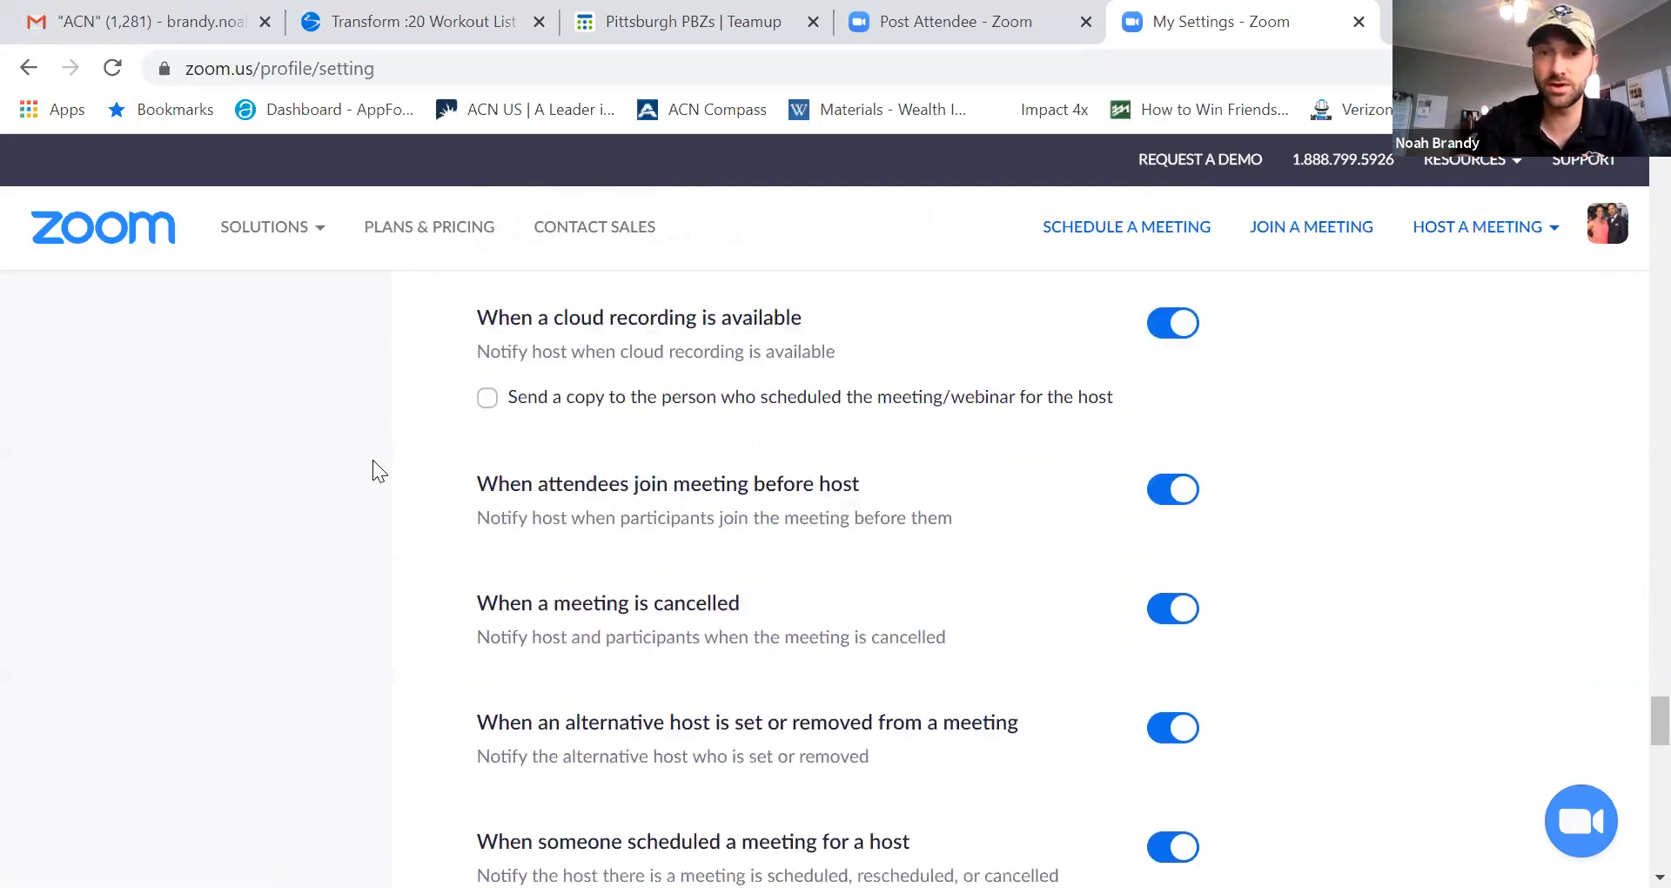
{"action": "scroll", "coordinate": [373, 459], "scroll_direction": "down", "scroll_amount": 6}
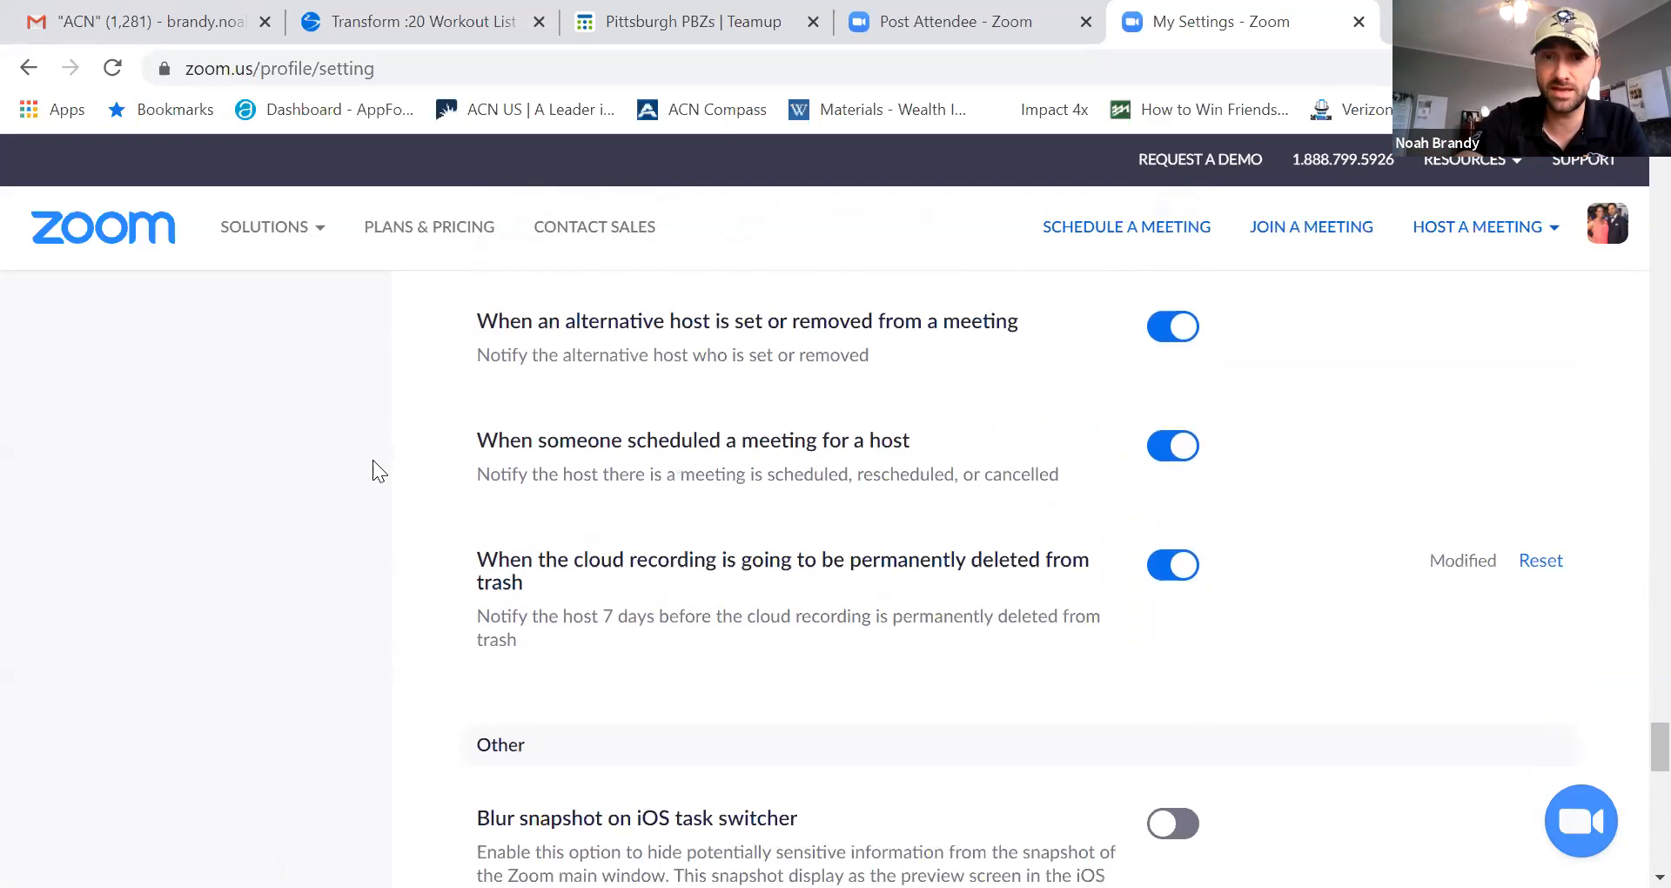
{"action": "scroll", "coordinate": [373, 461], "scroll_direction": "down", "scroll_amount": 7}
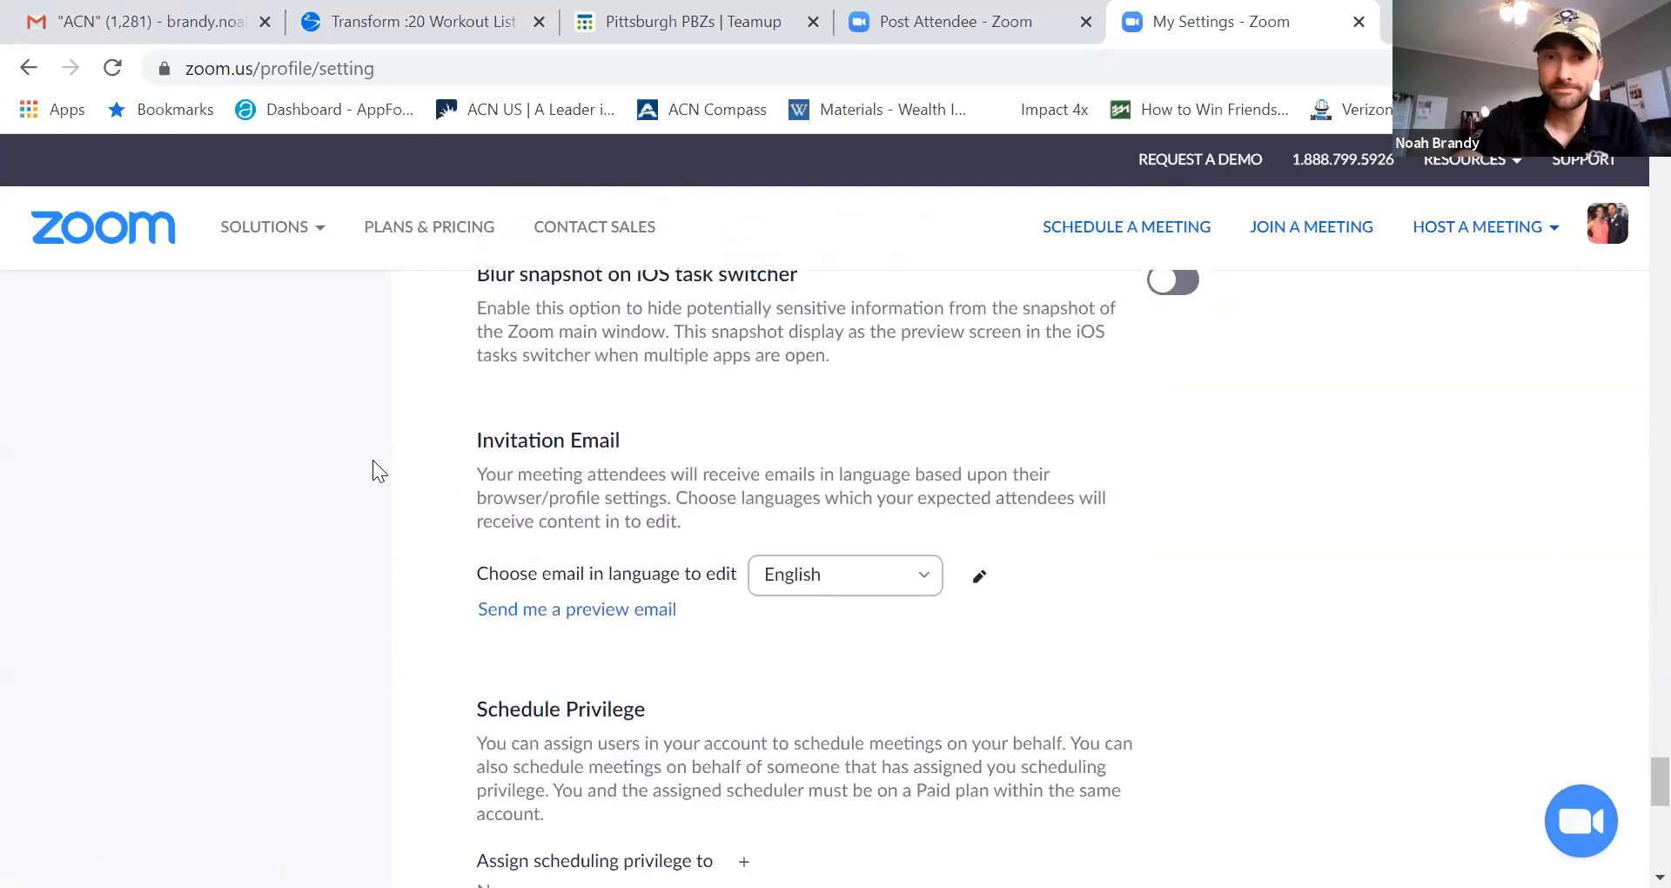
{"action": "scroll", "coordinate": [373, 470], "scroll_direction": "down", "scroll_amount": 1}
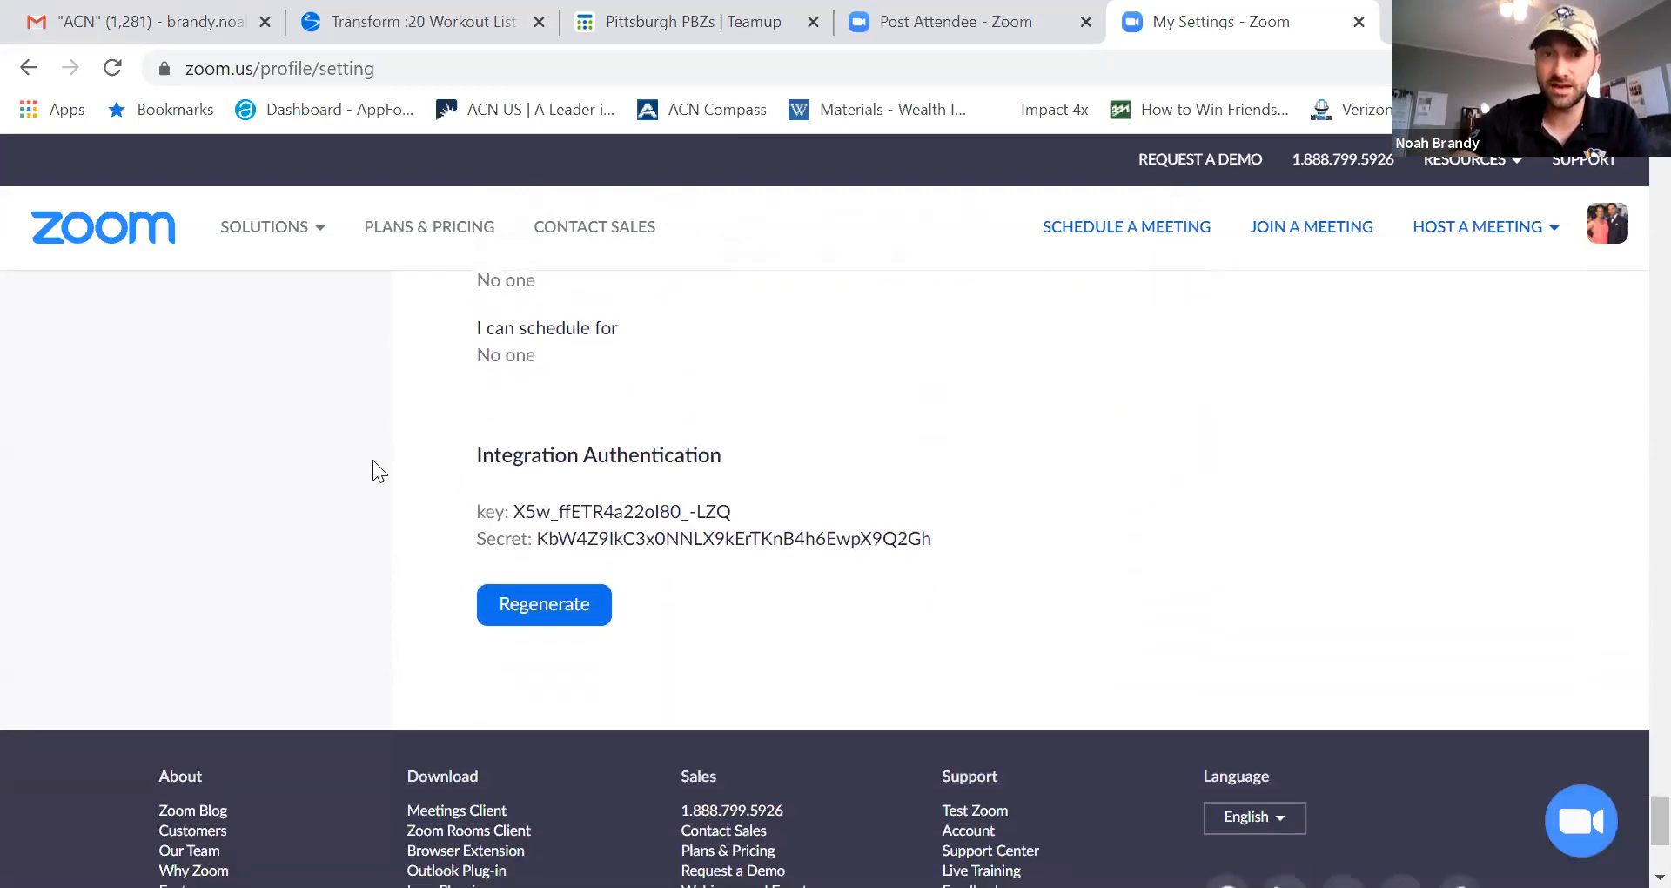
{"action": "scroll", "coordinate": [372, 470], "scroll_direction": "up", "scroll_amount": 6}
{"action": "scroll", "coordinate": [373, 470], "scroll_direction": "up", "scroll_amount": 20}
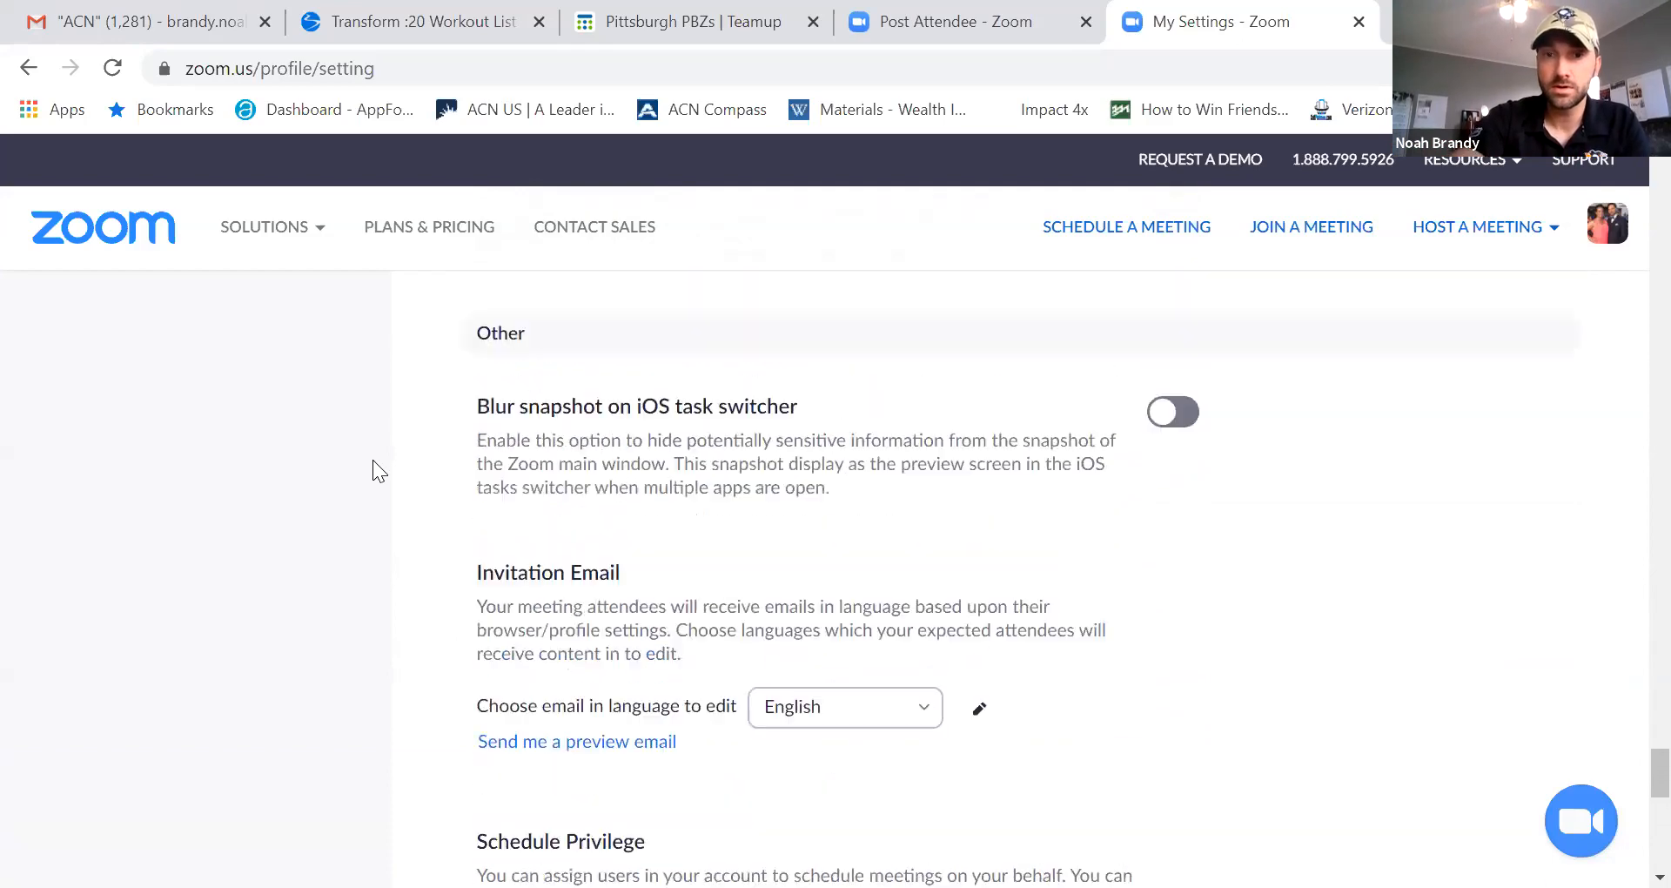
{"action": "scroll", "coordinate": [372, 462], "scroll_direction": "up", "scroll_amount": 20}
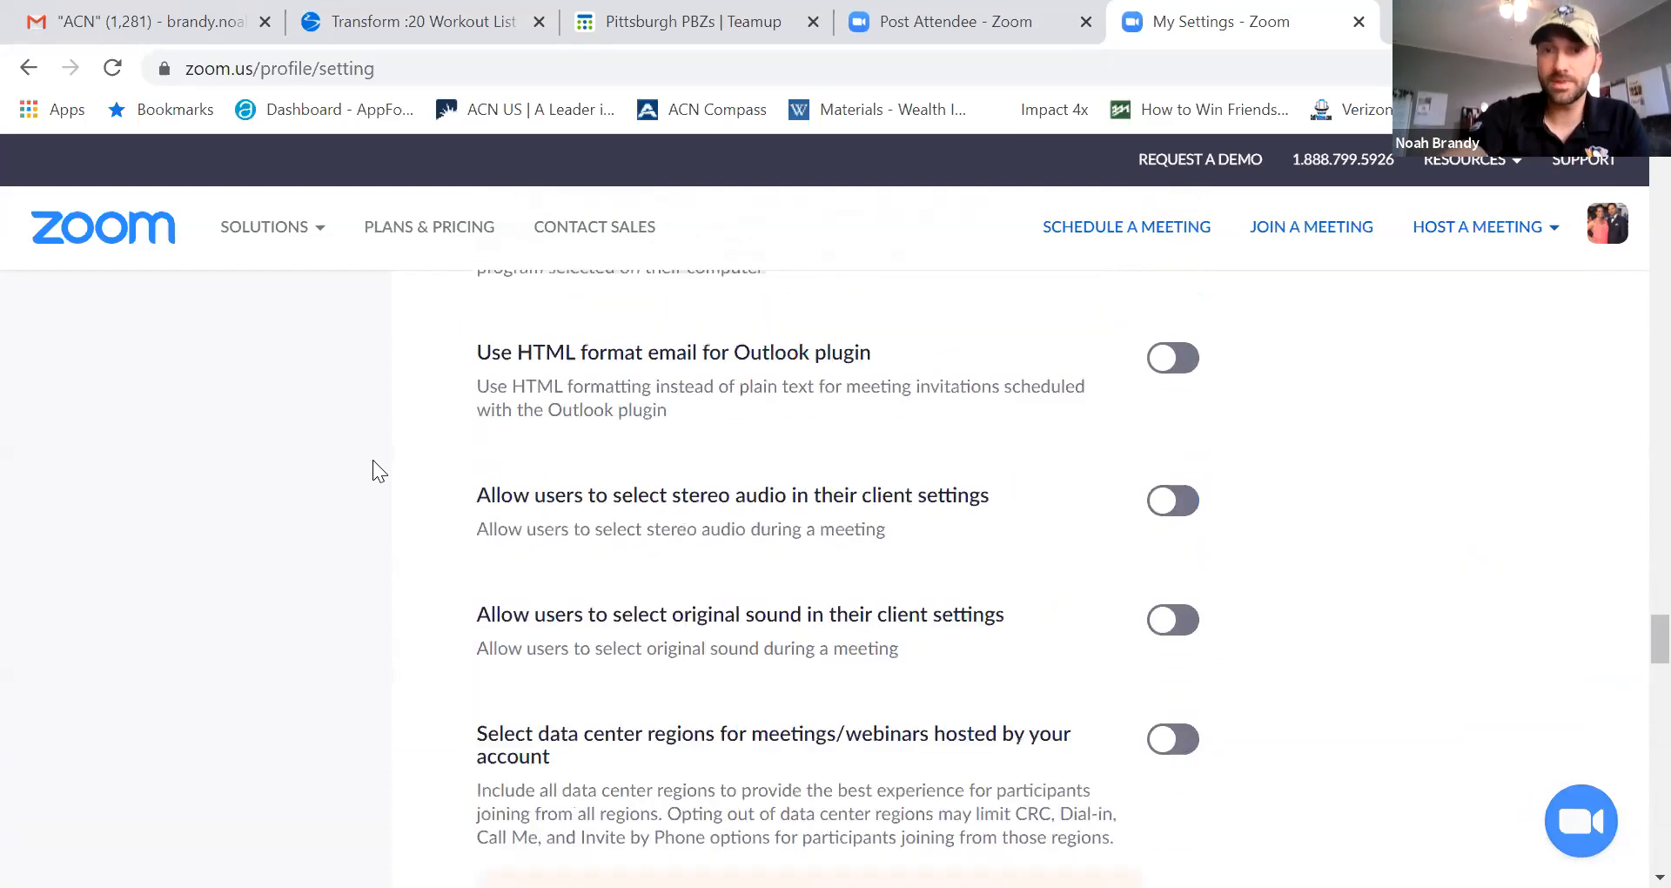
{"action": "scroll", "coordinate": [372, 470], "scroll_direction": "up", "scroll_amount": 15}
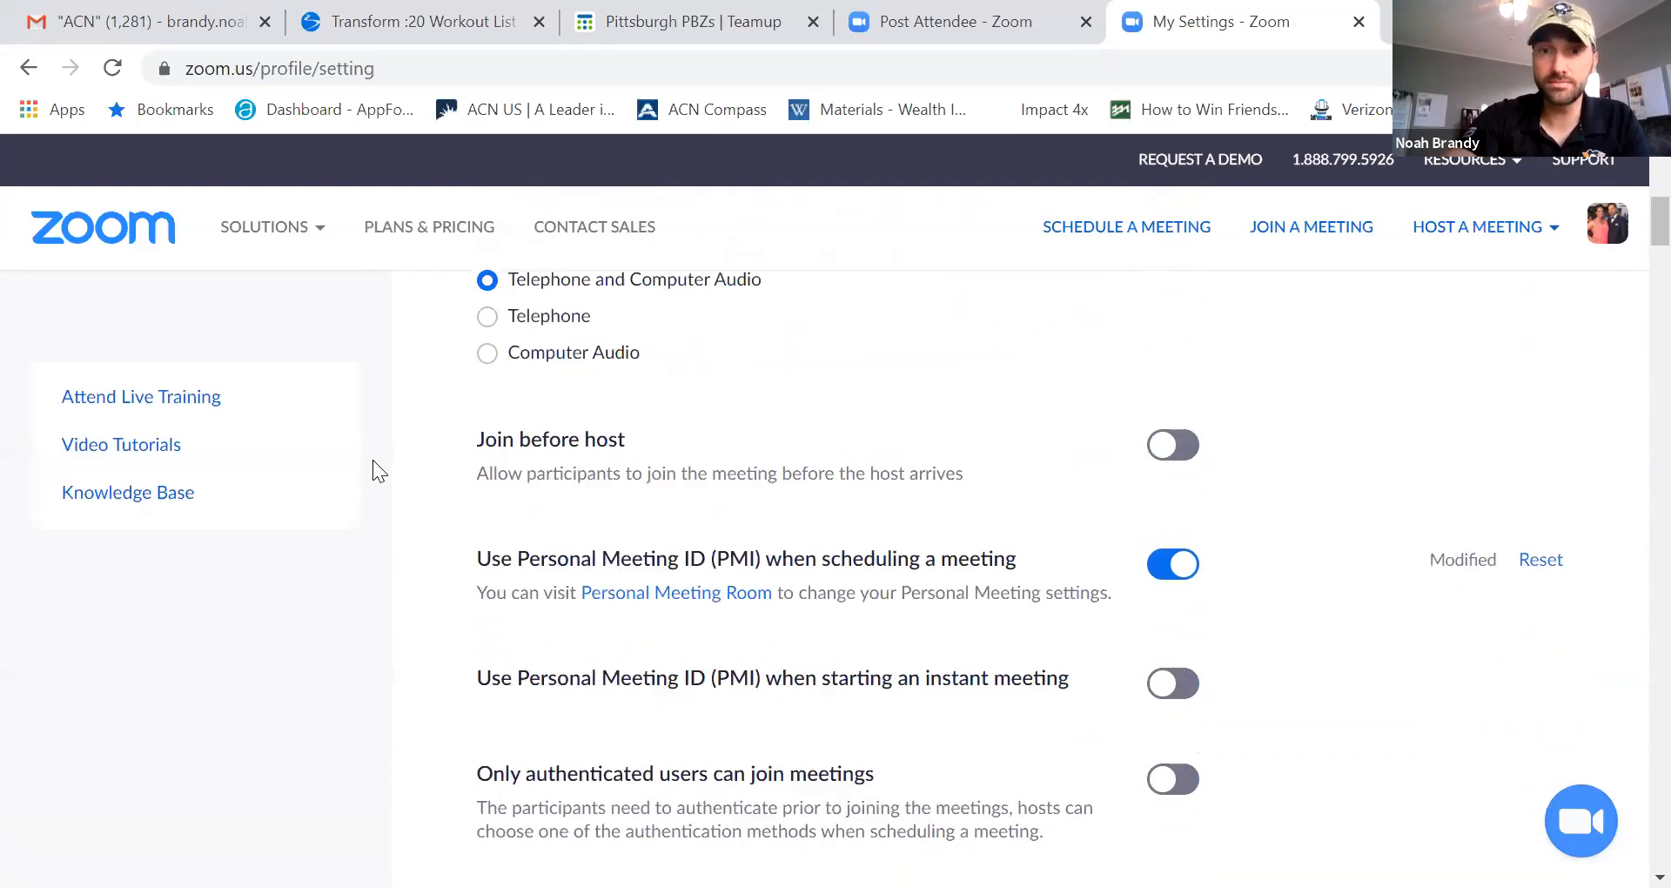
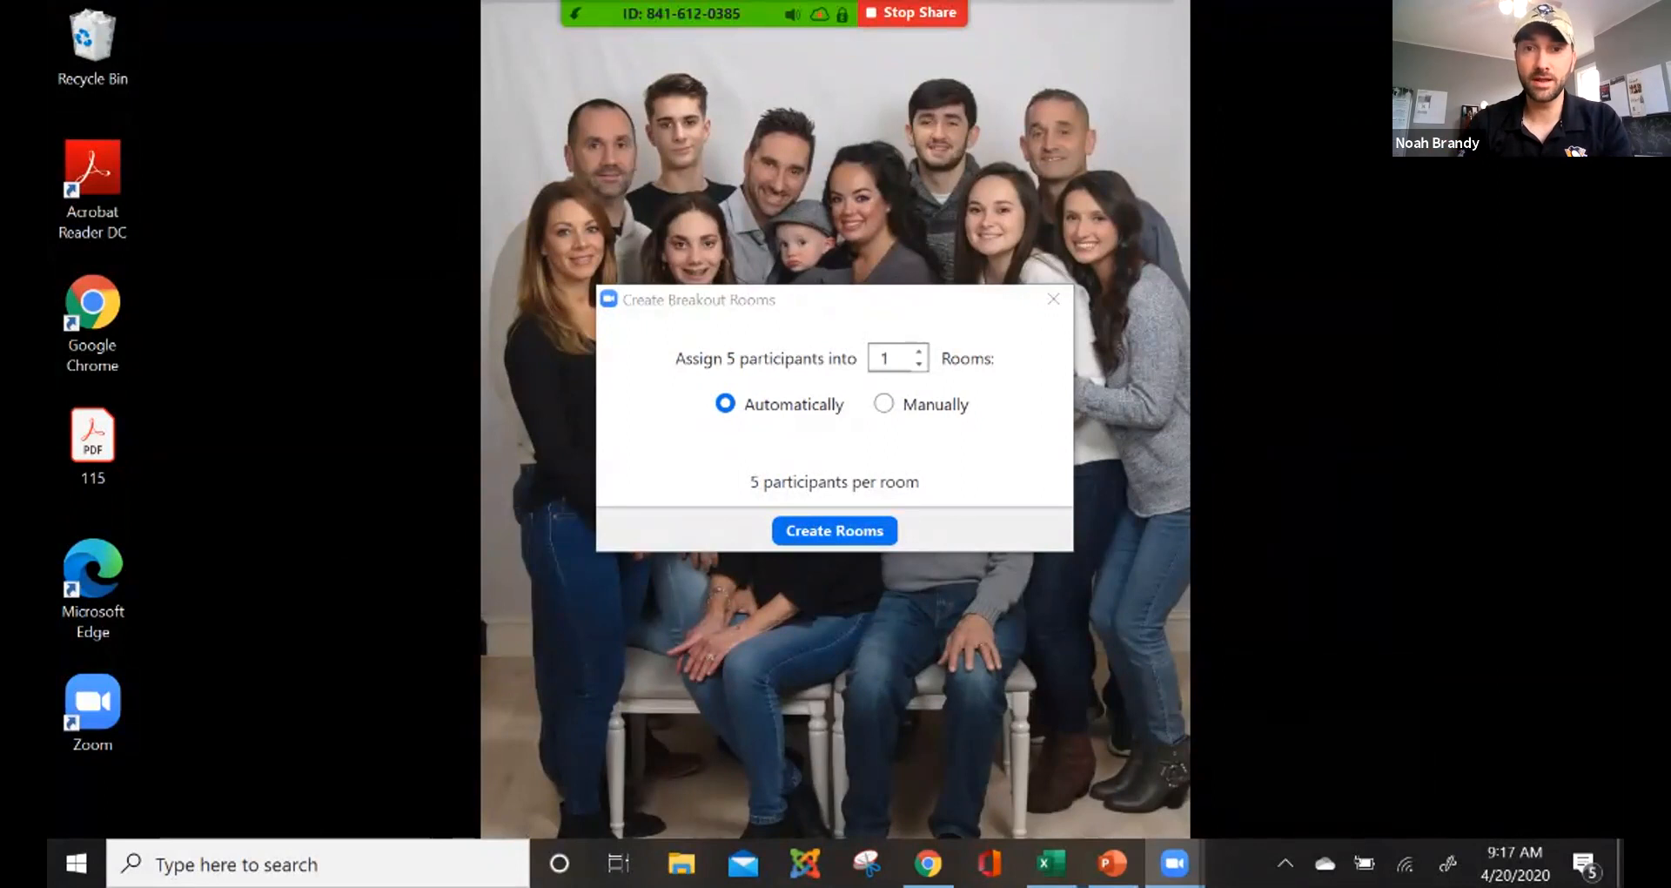
- Create one breakout room with manual participant assignment and name it "Ready to Get Started"
{"action": "left_click", "coordinate": [884, 404]}
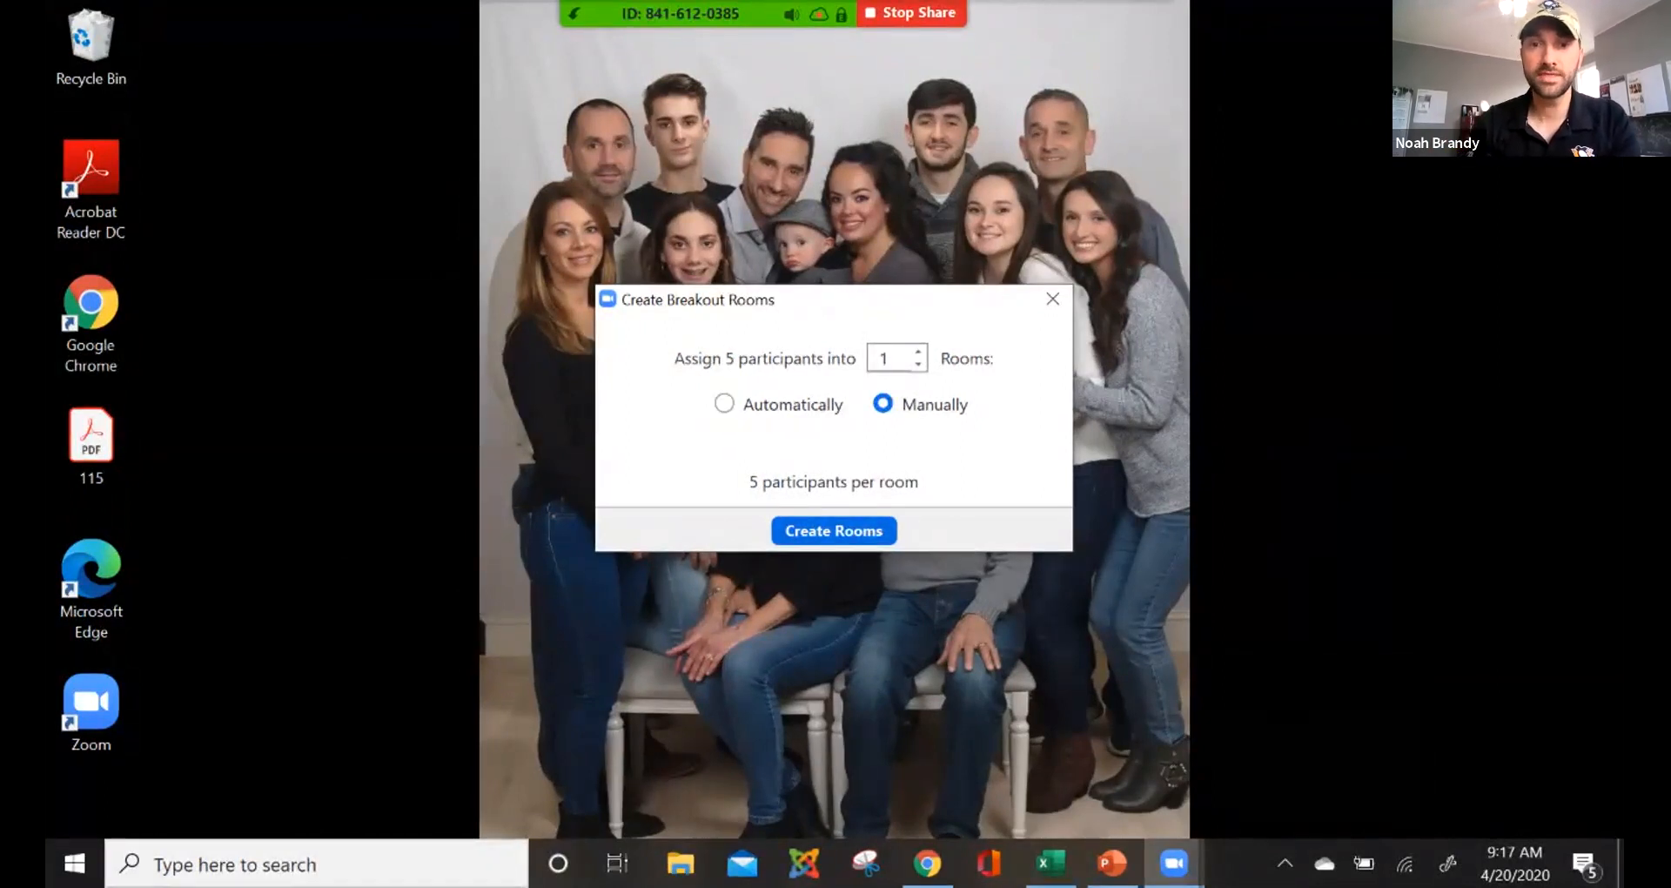
{"action": "left_click", "coordinate": [834, 530]}
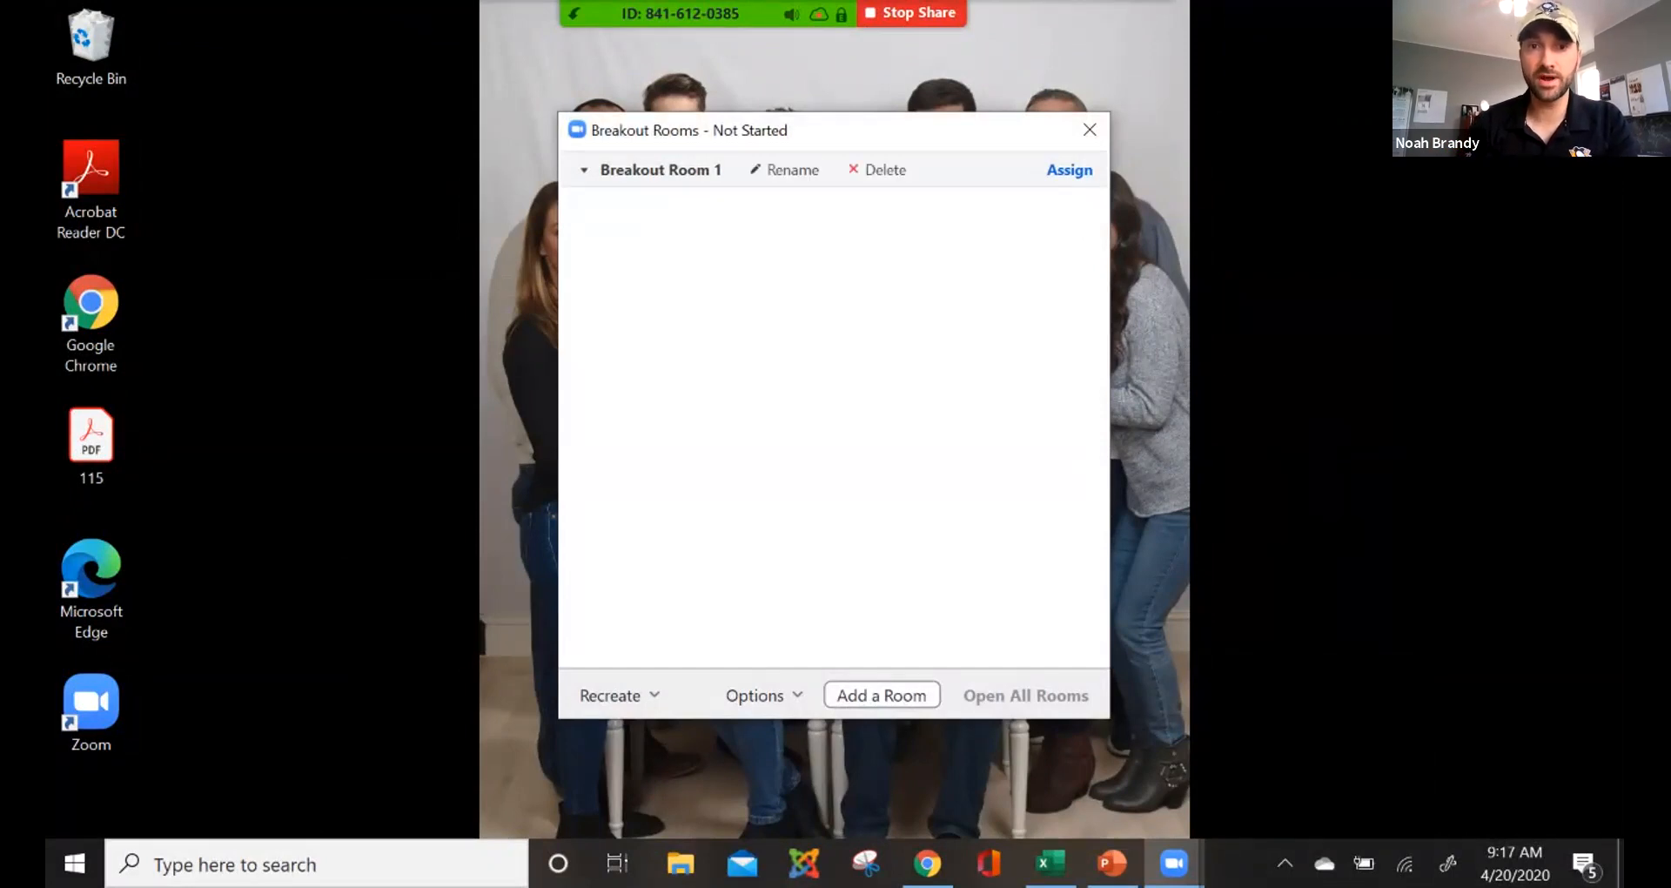
{"action": "left_click", "coordinate": [786, 169]}
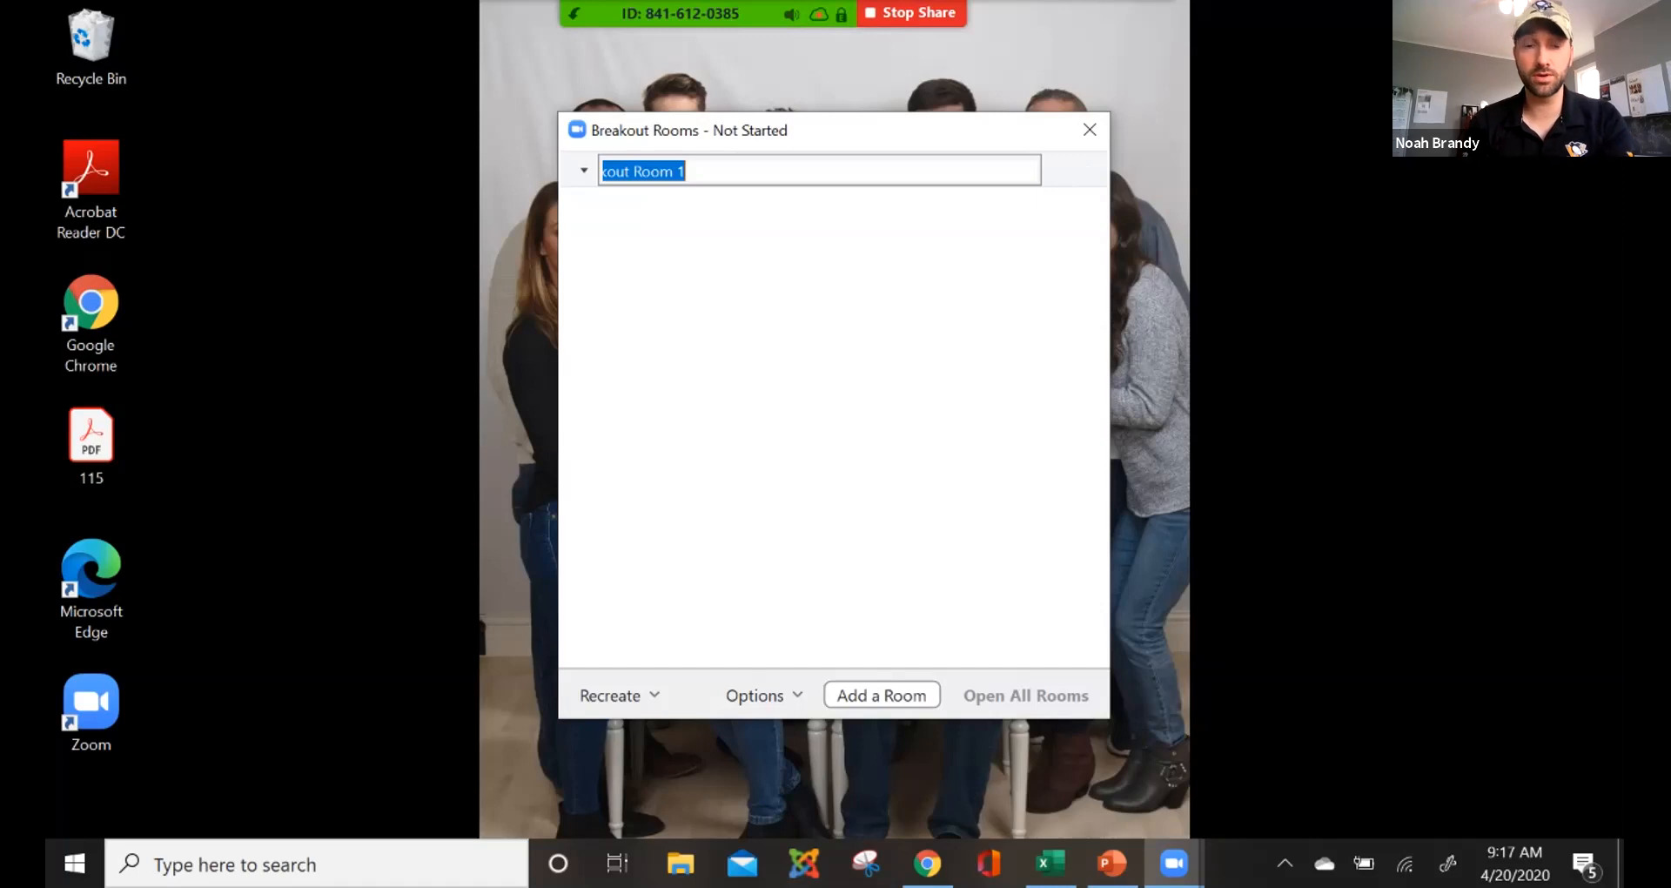
{"action": "type", "text": "Rea"}
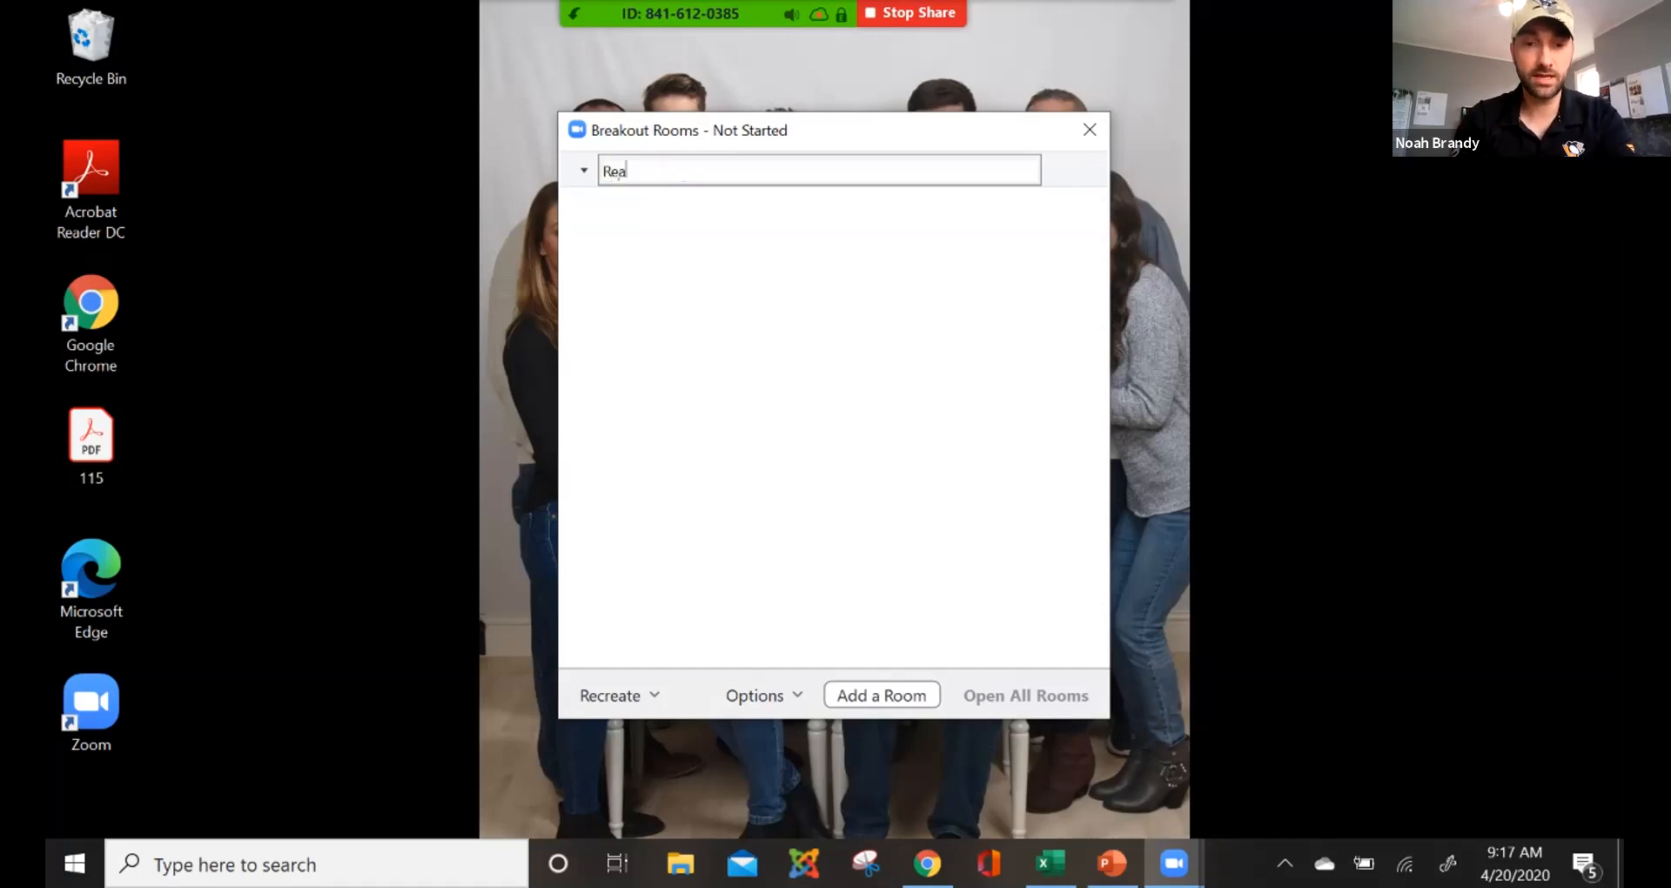
{"action": "type", "text": "dy to Get "}
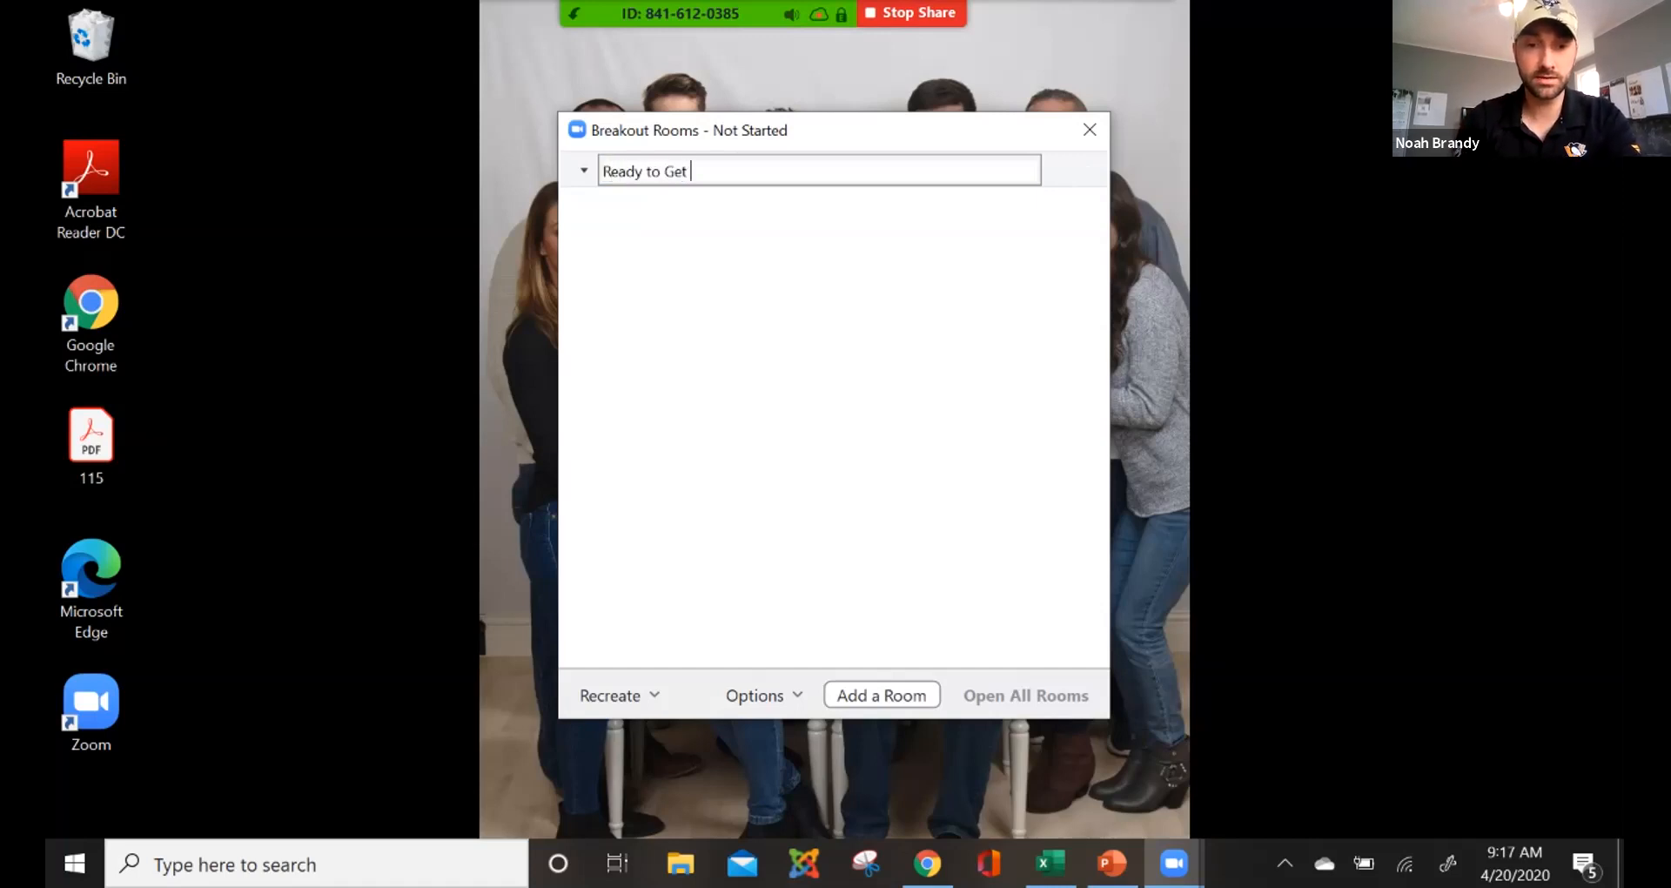
{"action": "type", "text": "Started"}
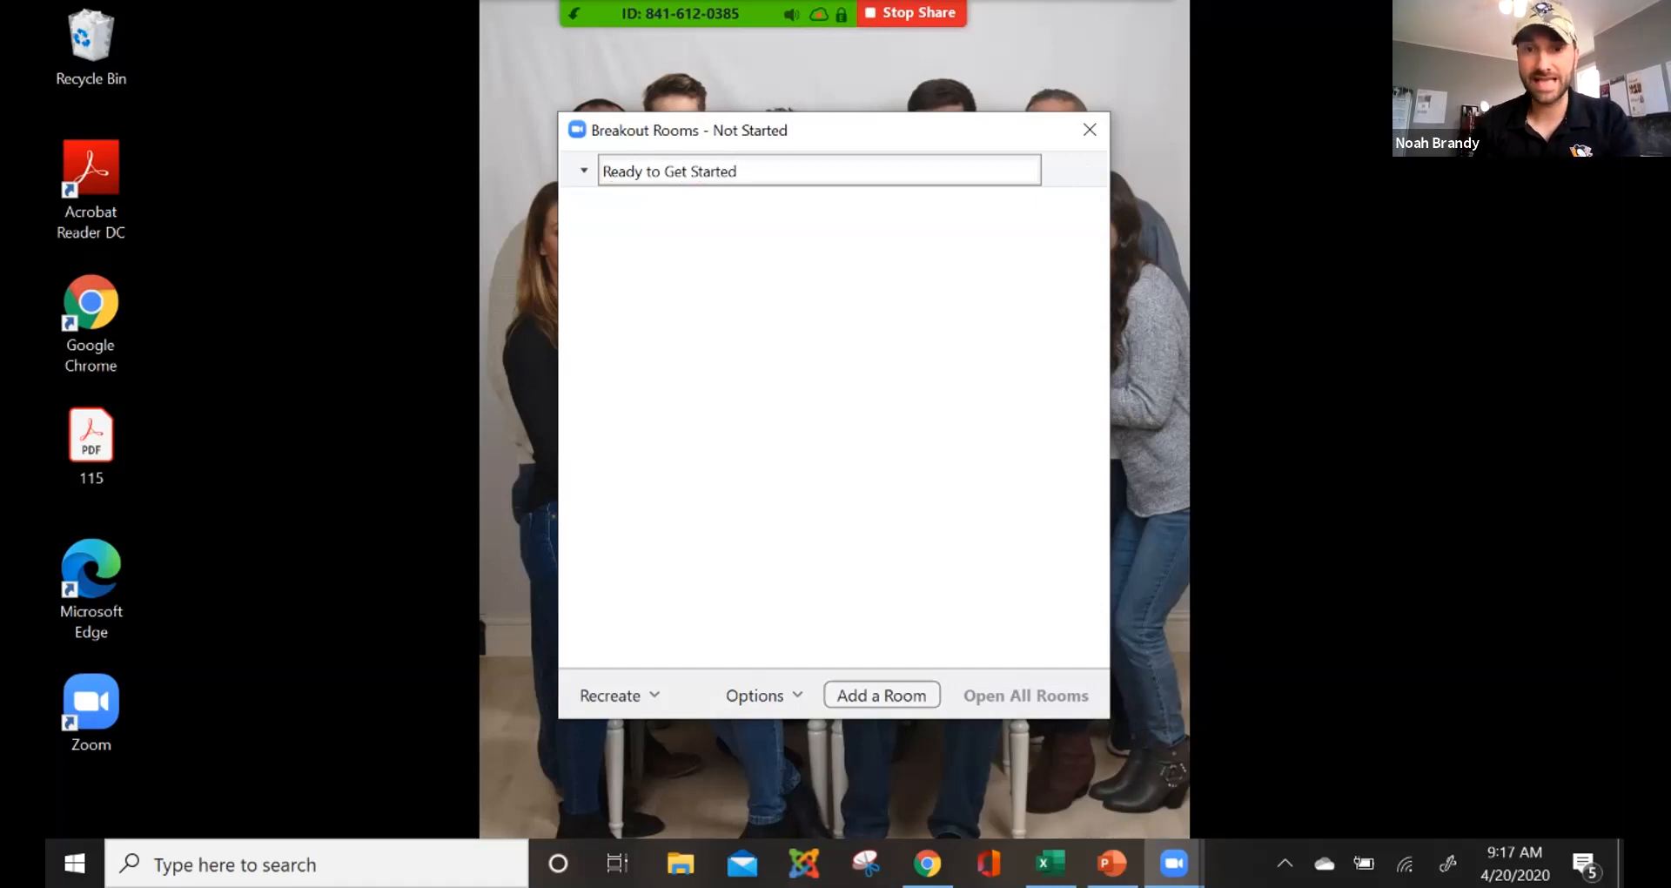
- Add a second breakout room and name it "Questions"
{"action": "left_click", "coordinate": [882, 695]}
{"action": "mouse_move", "coordinate": [786, 208]}
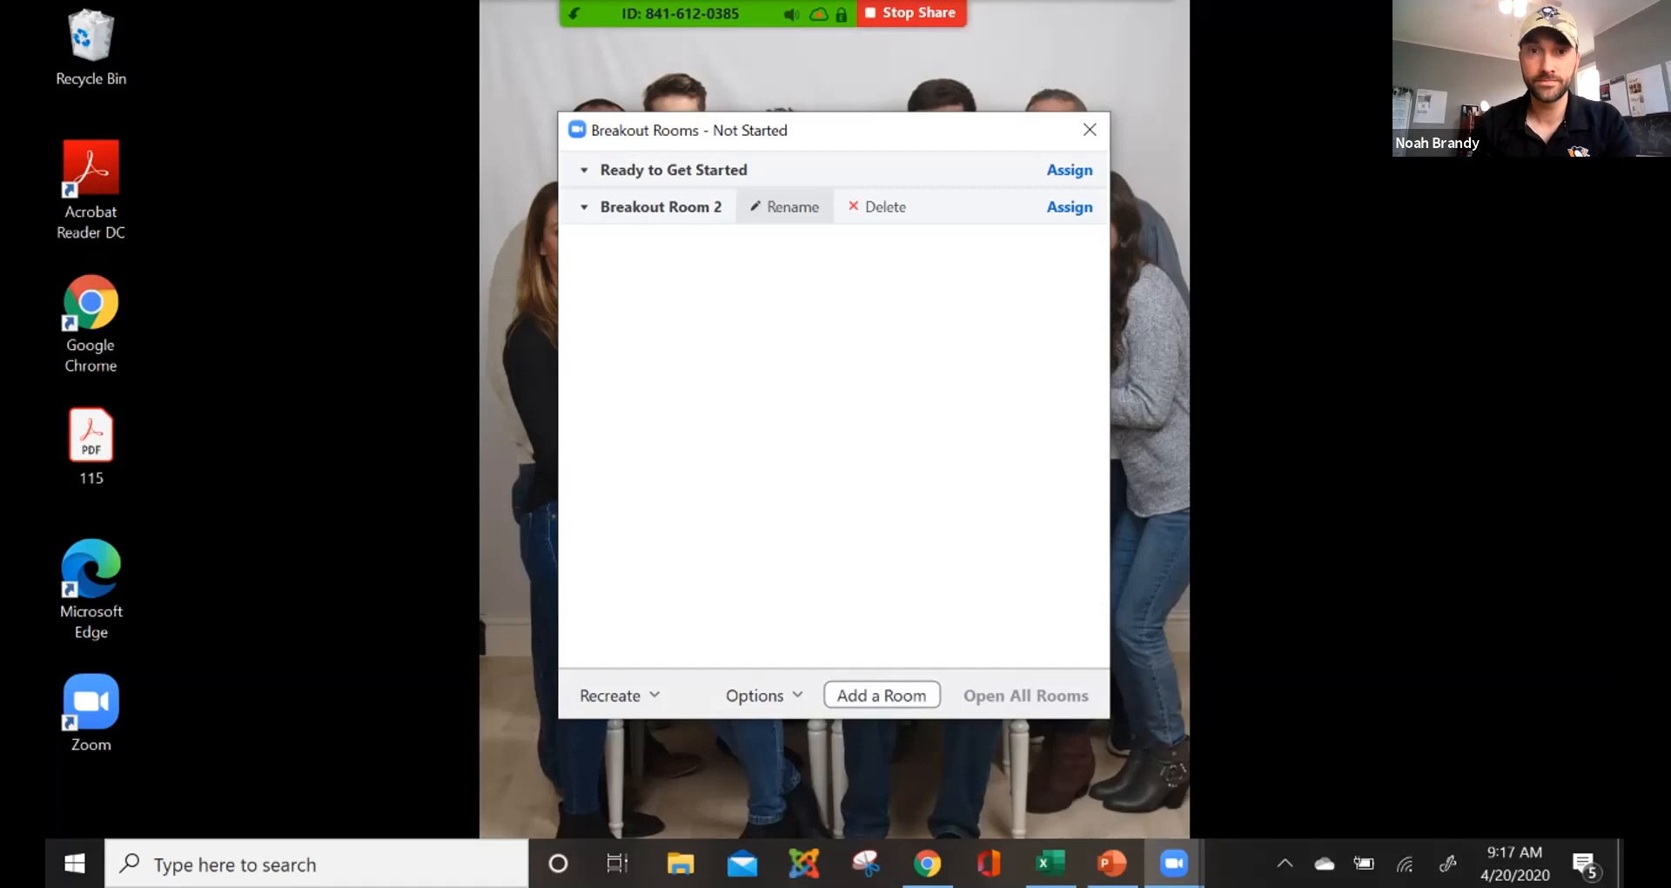
{"action": "left_click", "coordinate": [786, 208]}
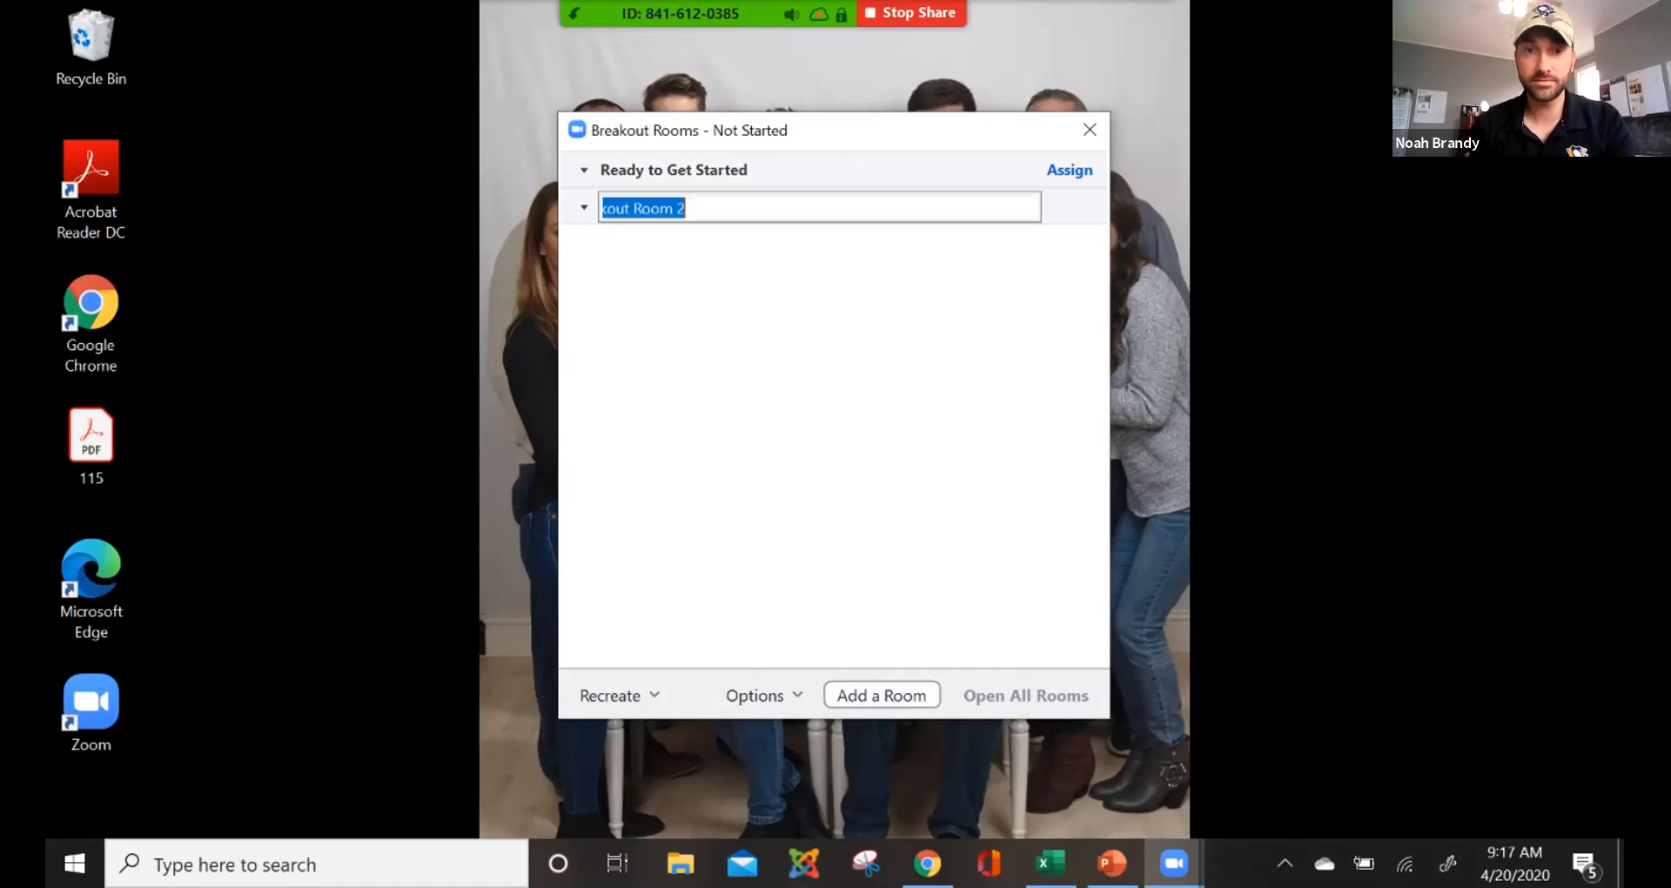
{"action": "type", "text": "Questions"}
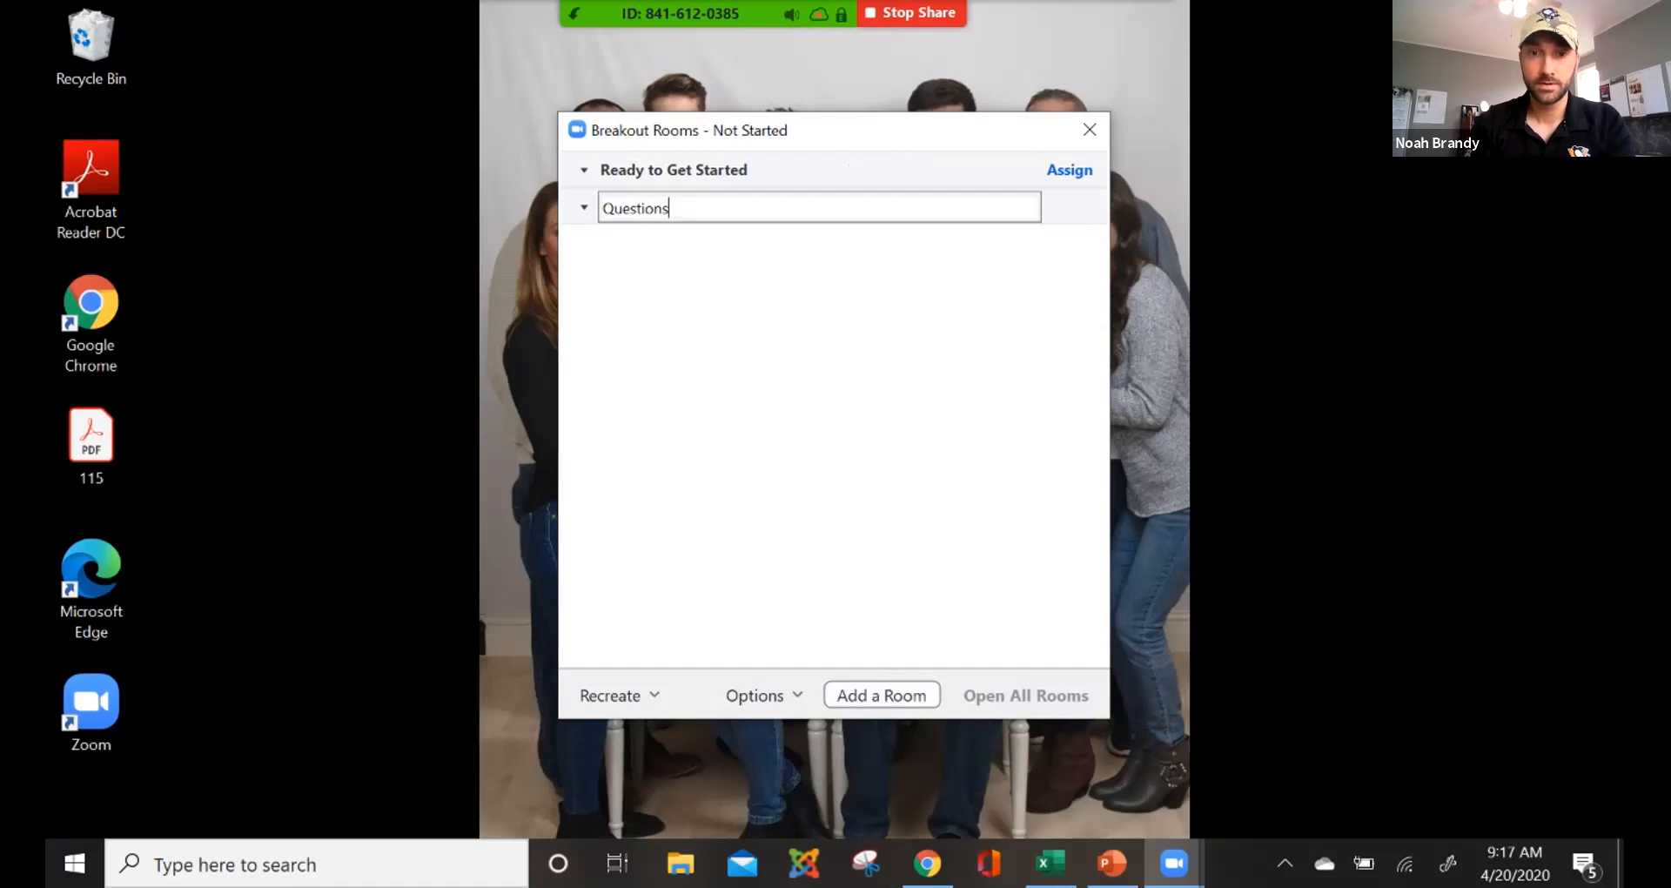
- Add a third breakout room and name it "Customers"
{"action": "left_click", "coordinate": [881, 695]}
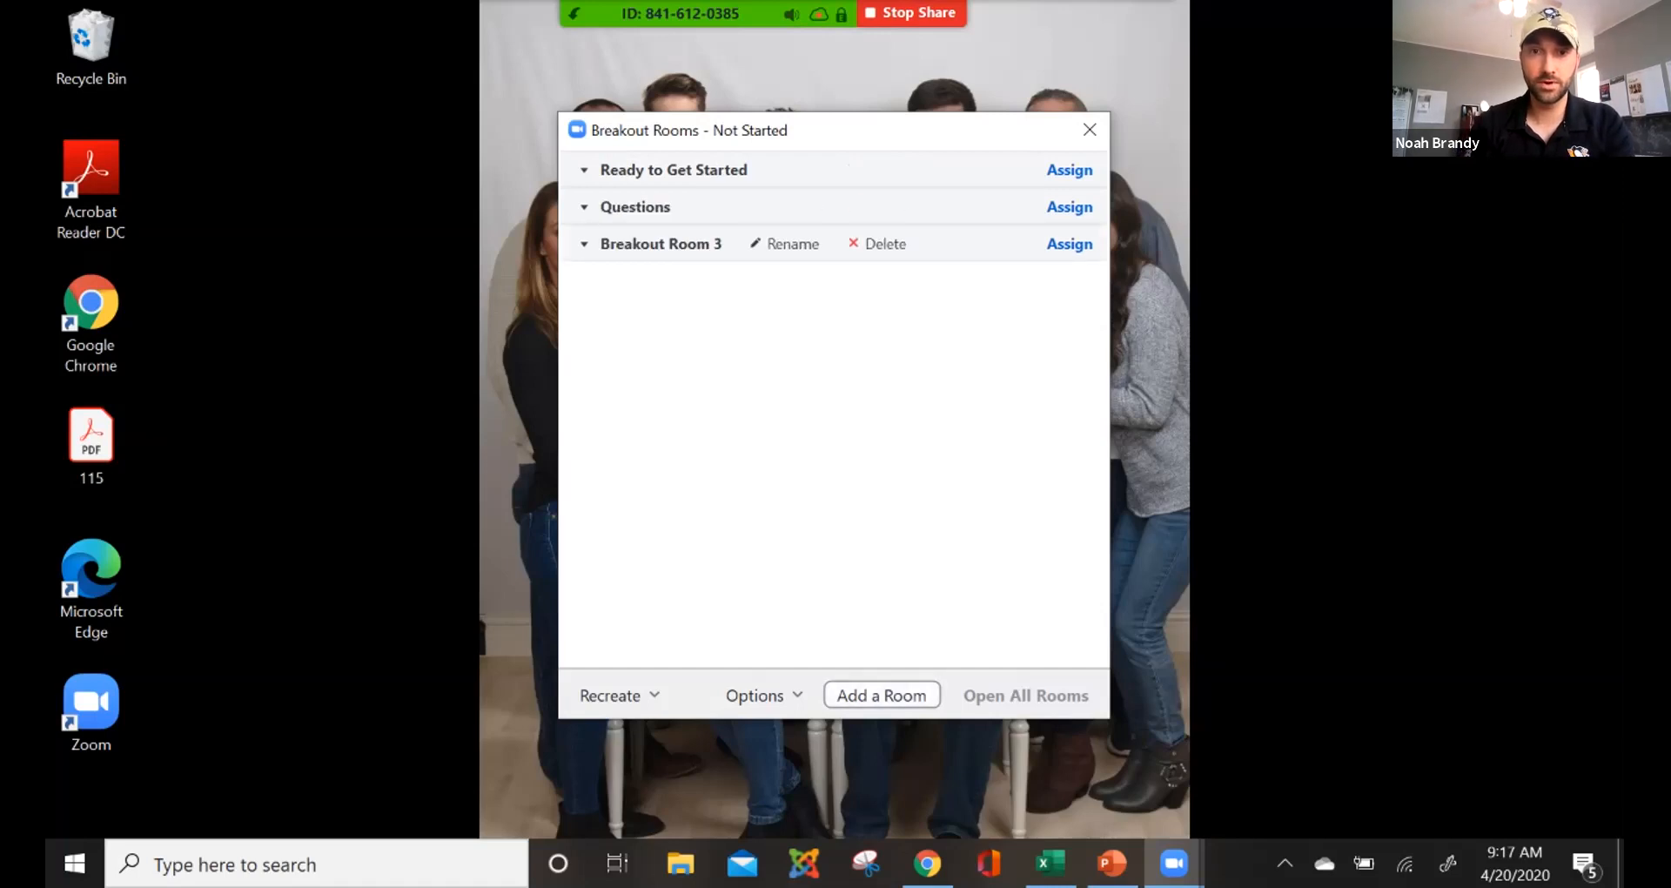
{"action": "left_click", "coordinate": [785, 244]}
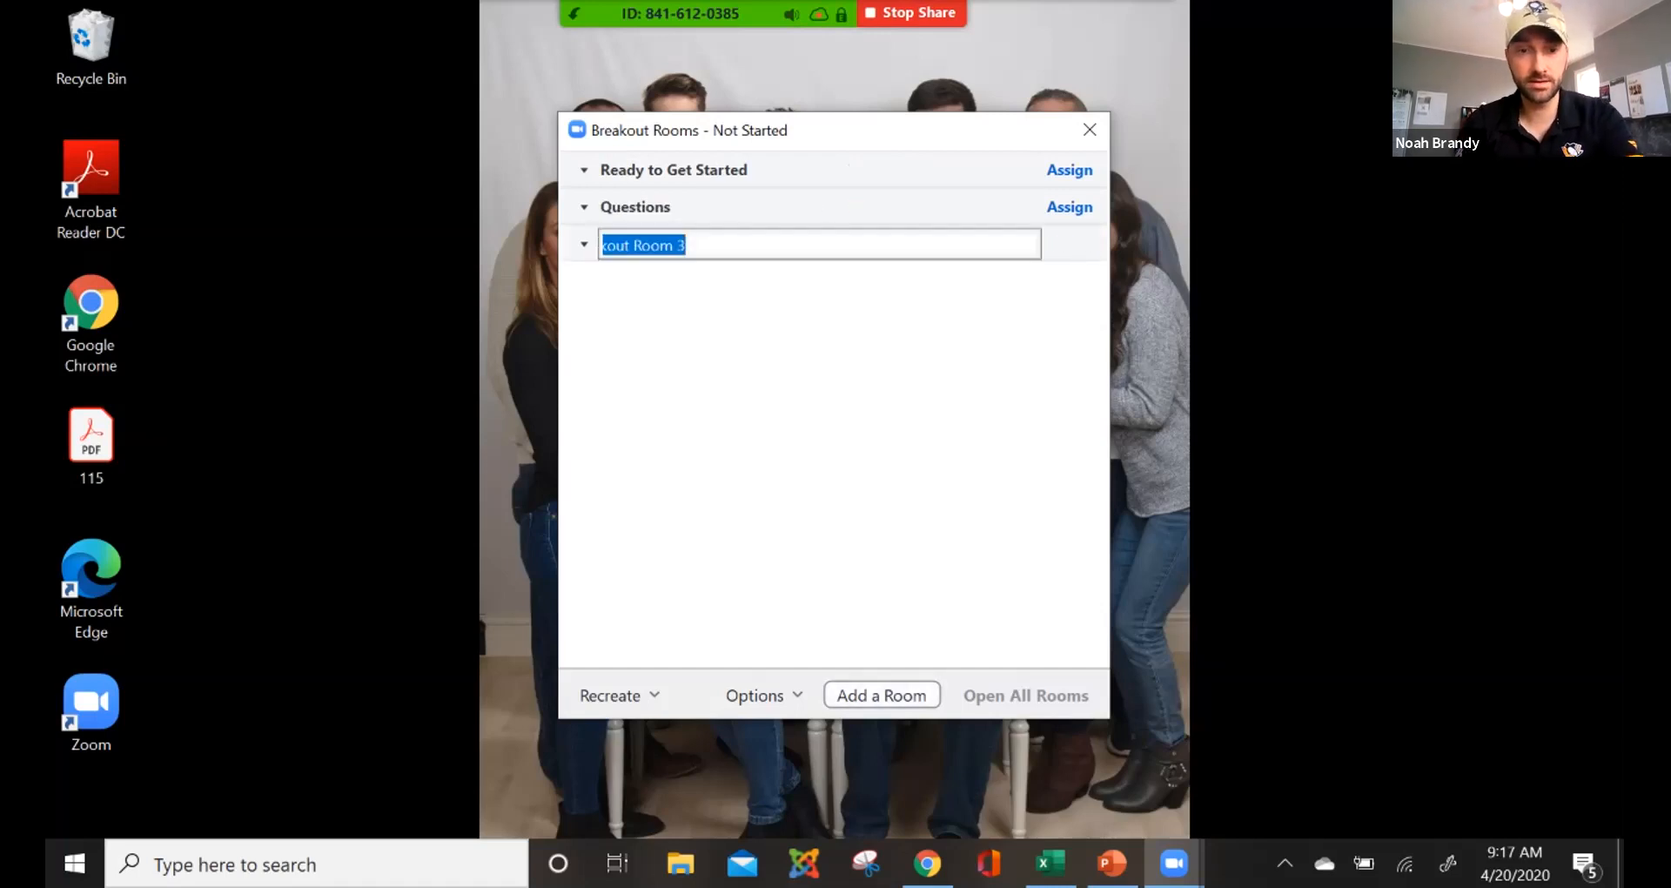
{"action": "type", "text": "Customers"}
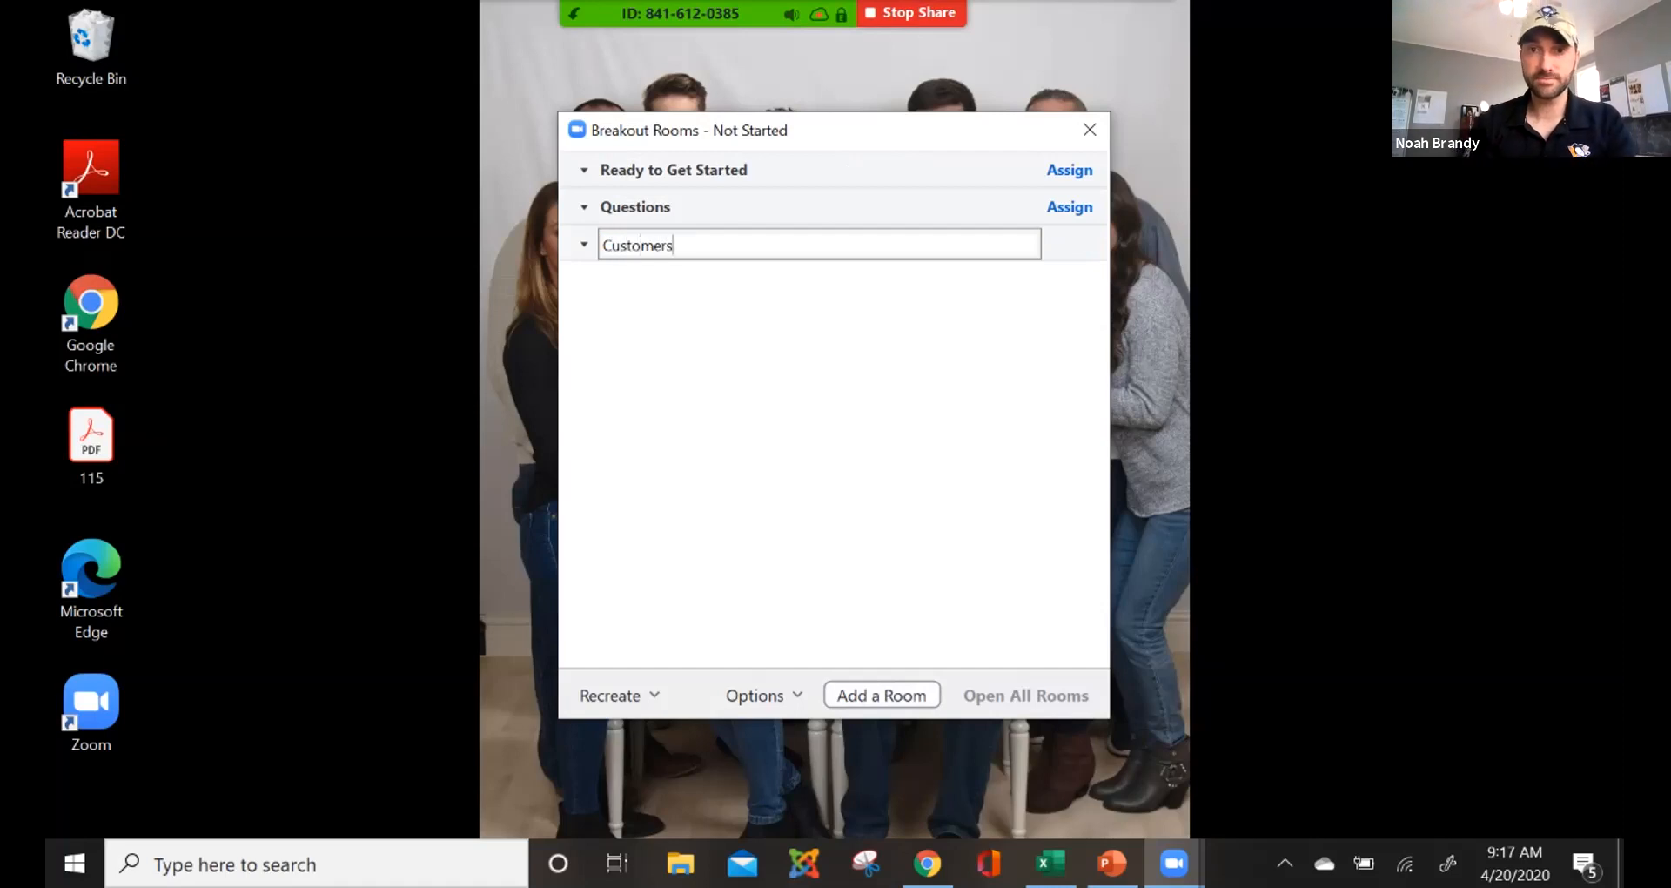
{"action": "key", "text": "Return"}
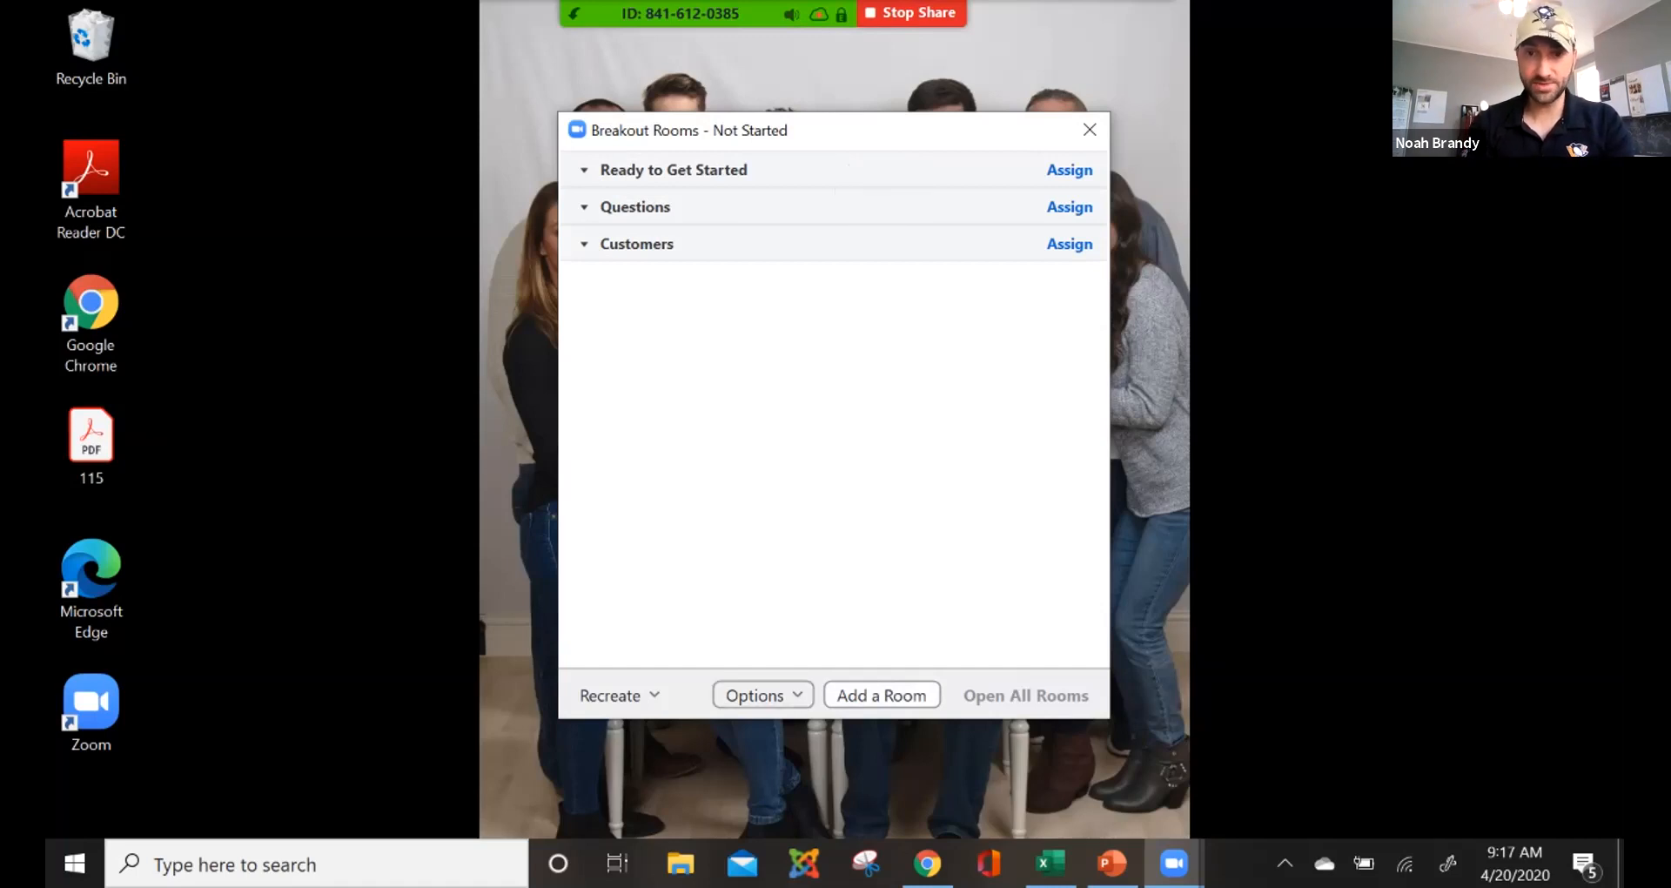
- Review the breakout room options, including the available countdown timer durations
{"action": "left_click", "coordinate": [762, 695]}
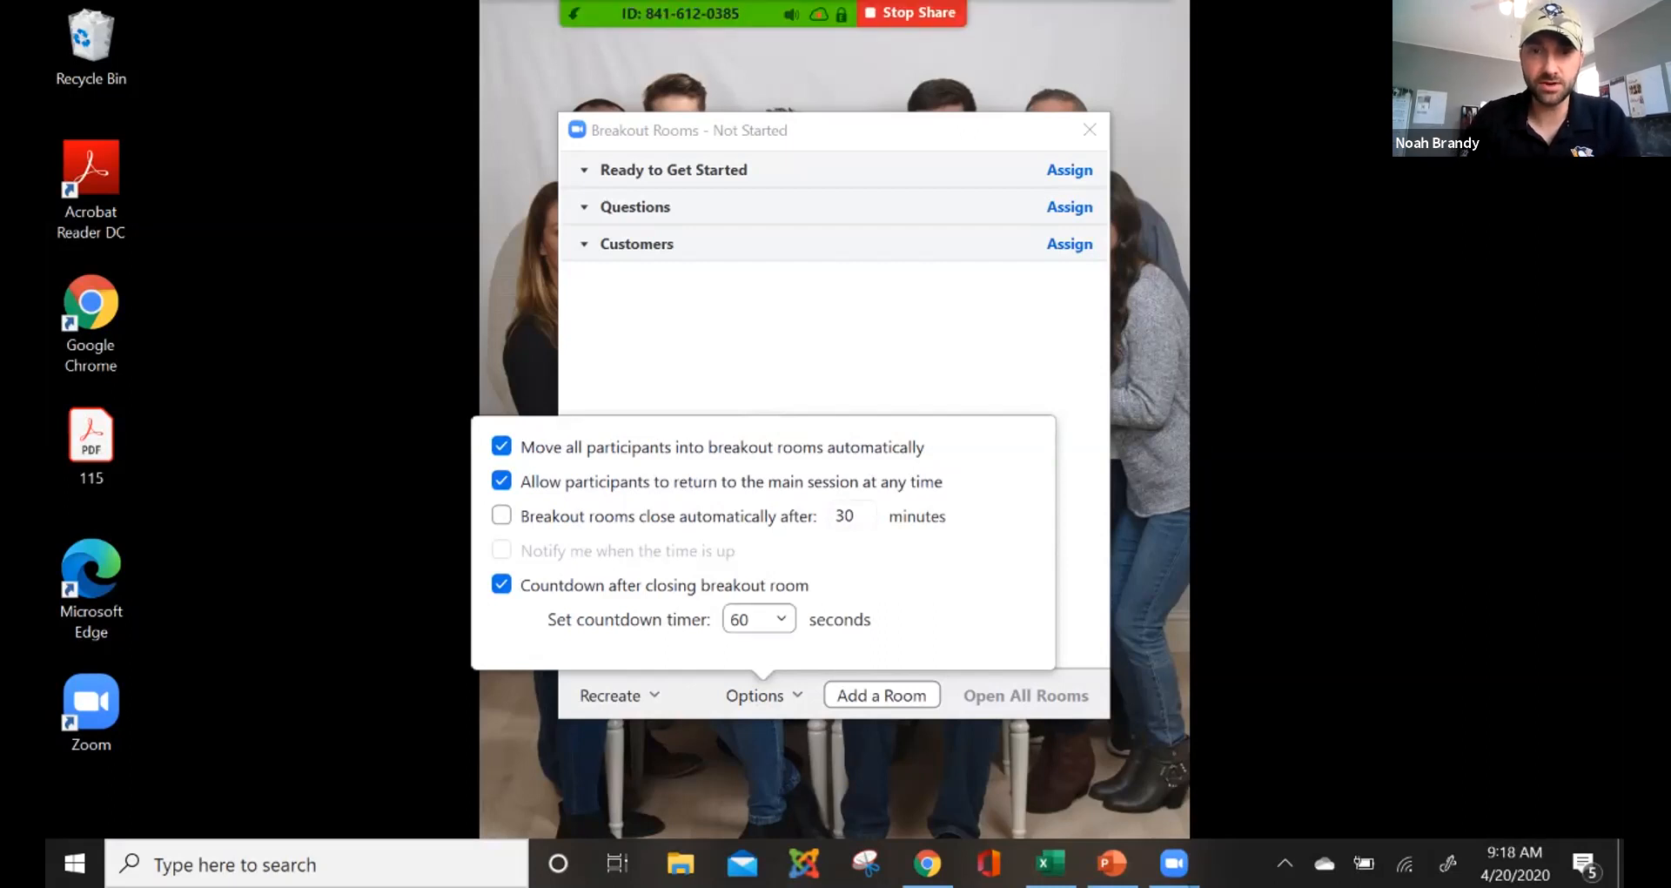
{"action": "left_click", "coordinate": [780, 619]}
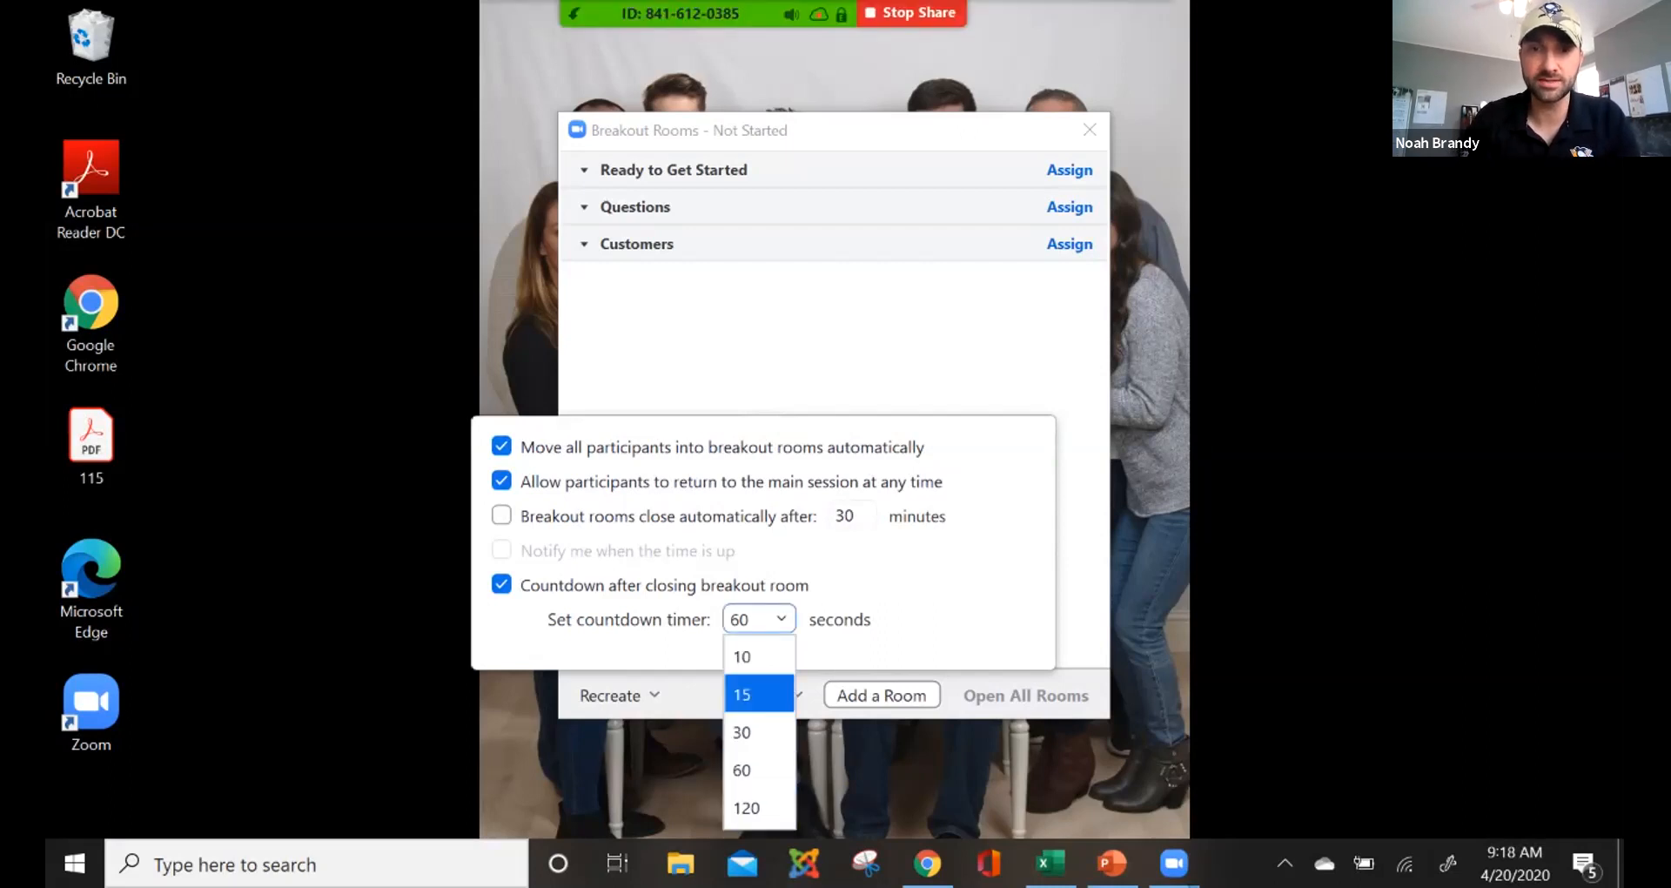
{"action": "key", "text": "Escape"}
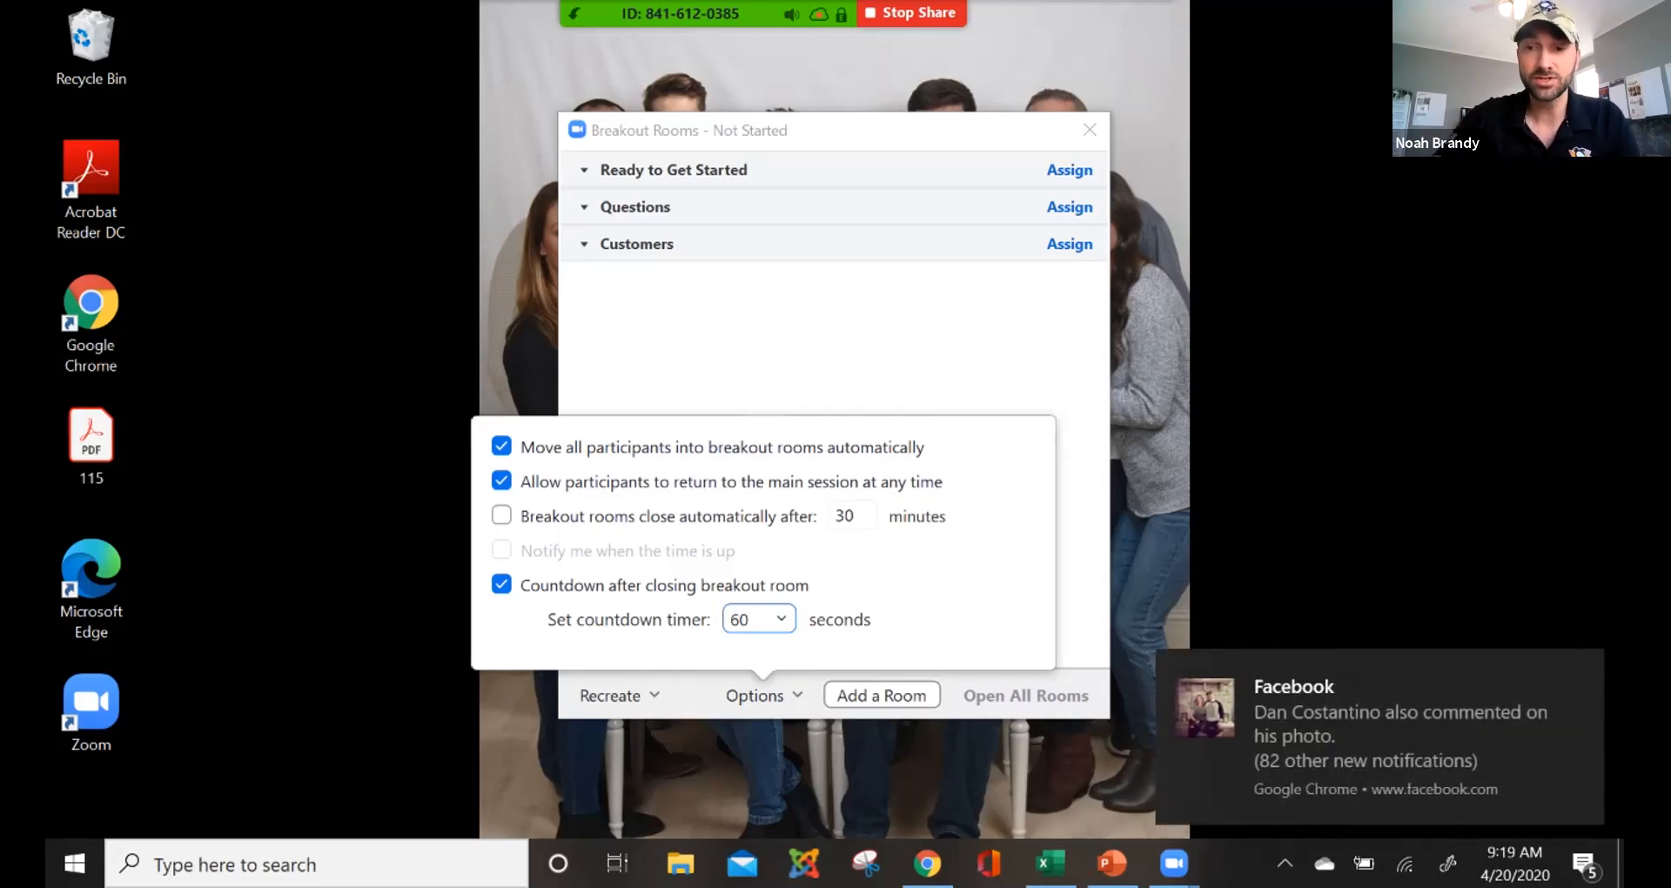
{"action": "left_click", "coordinate": [1581, 671]}
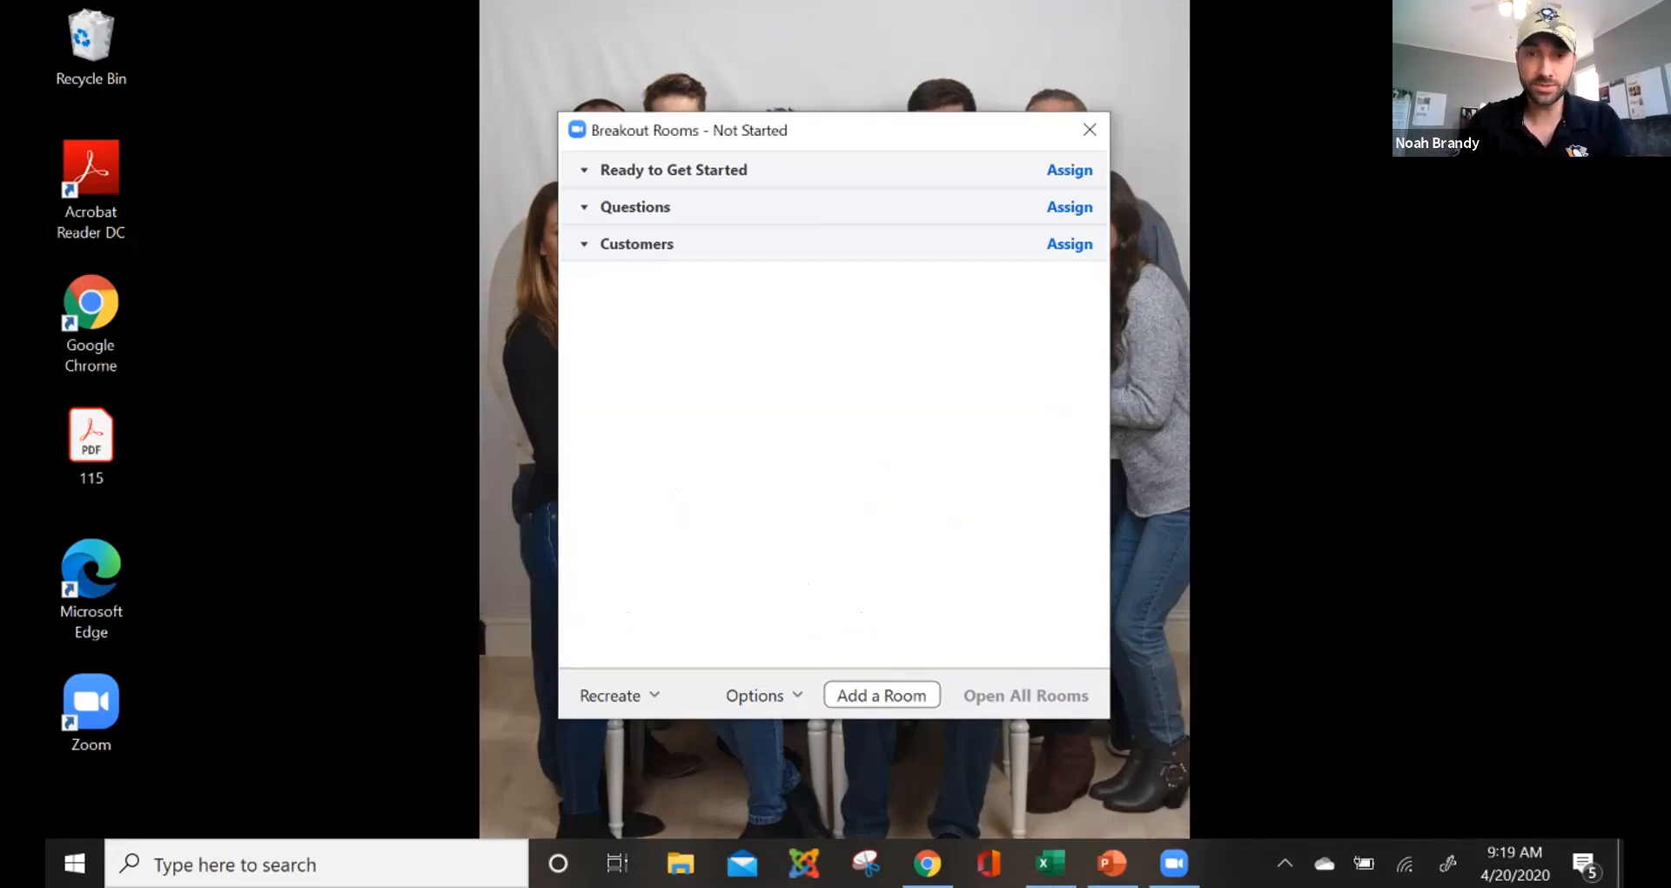
- Try the option that closes breakout rooms automatically after 30 minutes, and turn it off again
{"action": "left_click", "coordinate": [755, 695]}
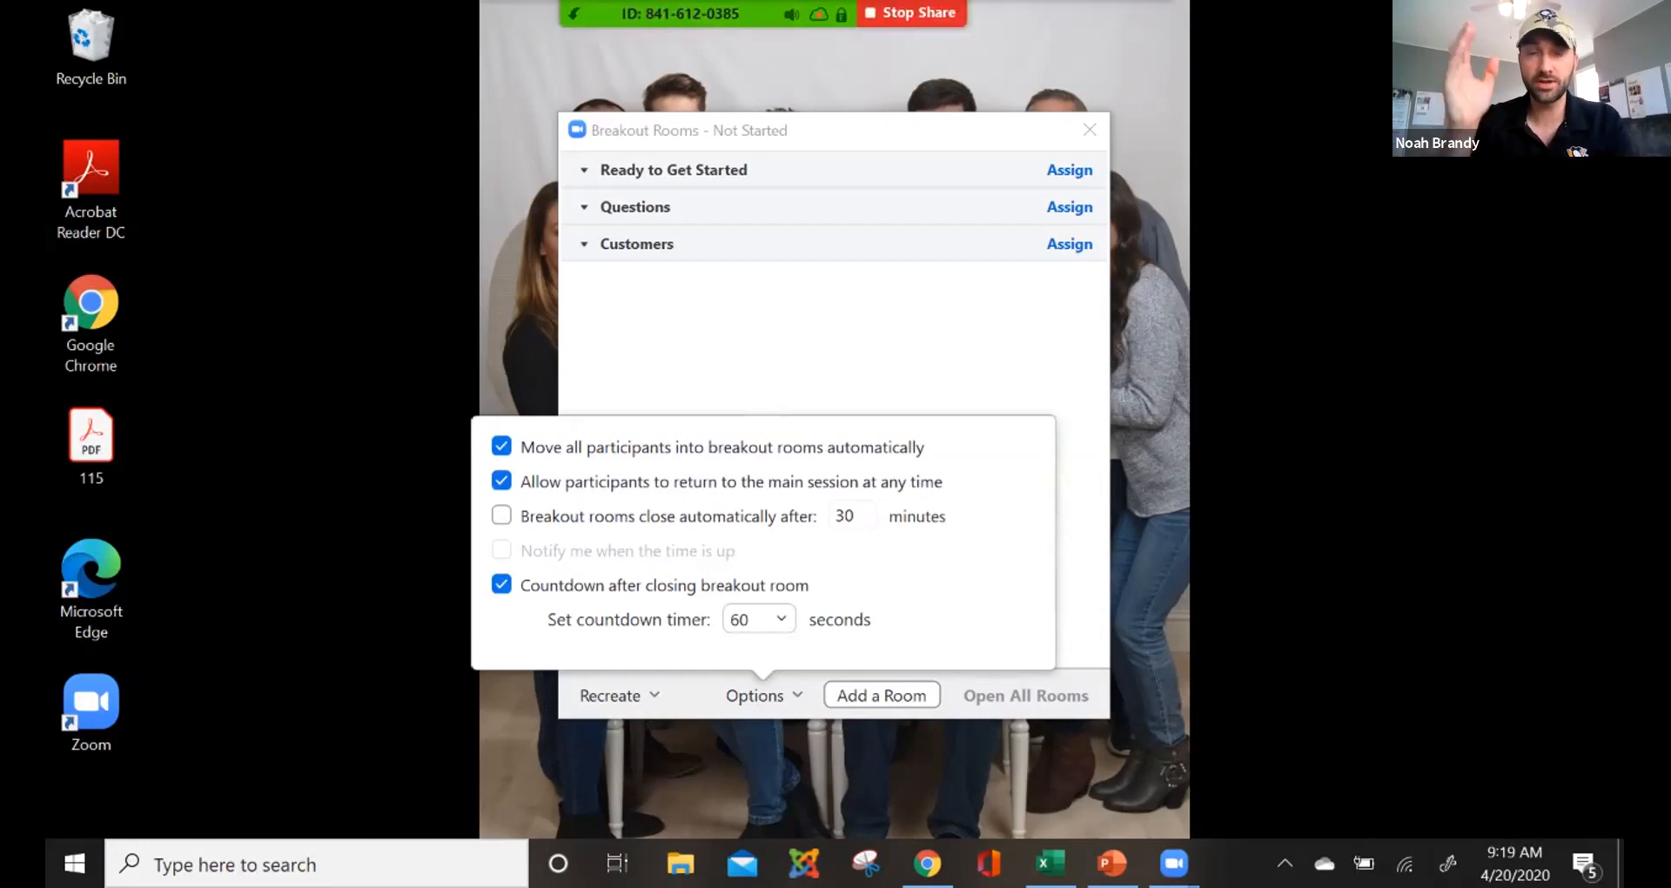
{"action": "left_click", "coordinate": [501, 516]}
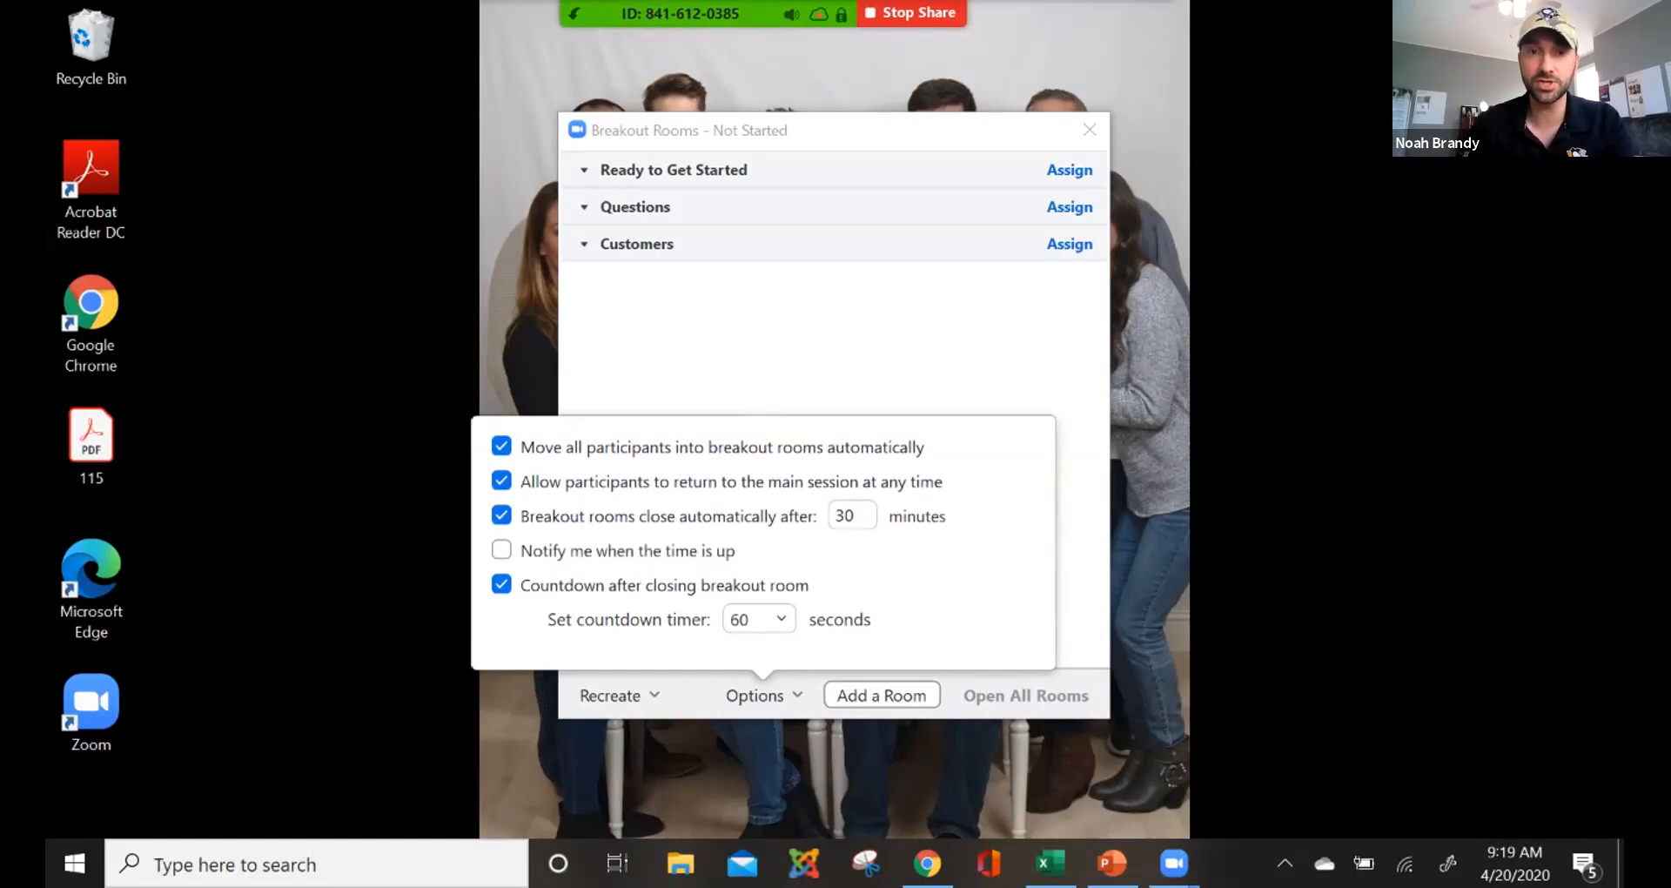
{"action": "left_click", "coordinate": [501, 515]}
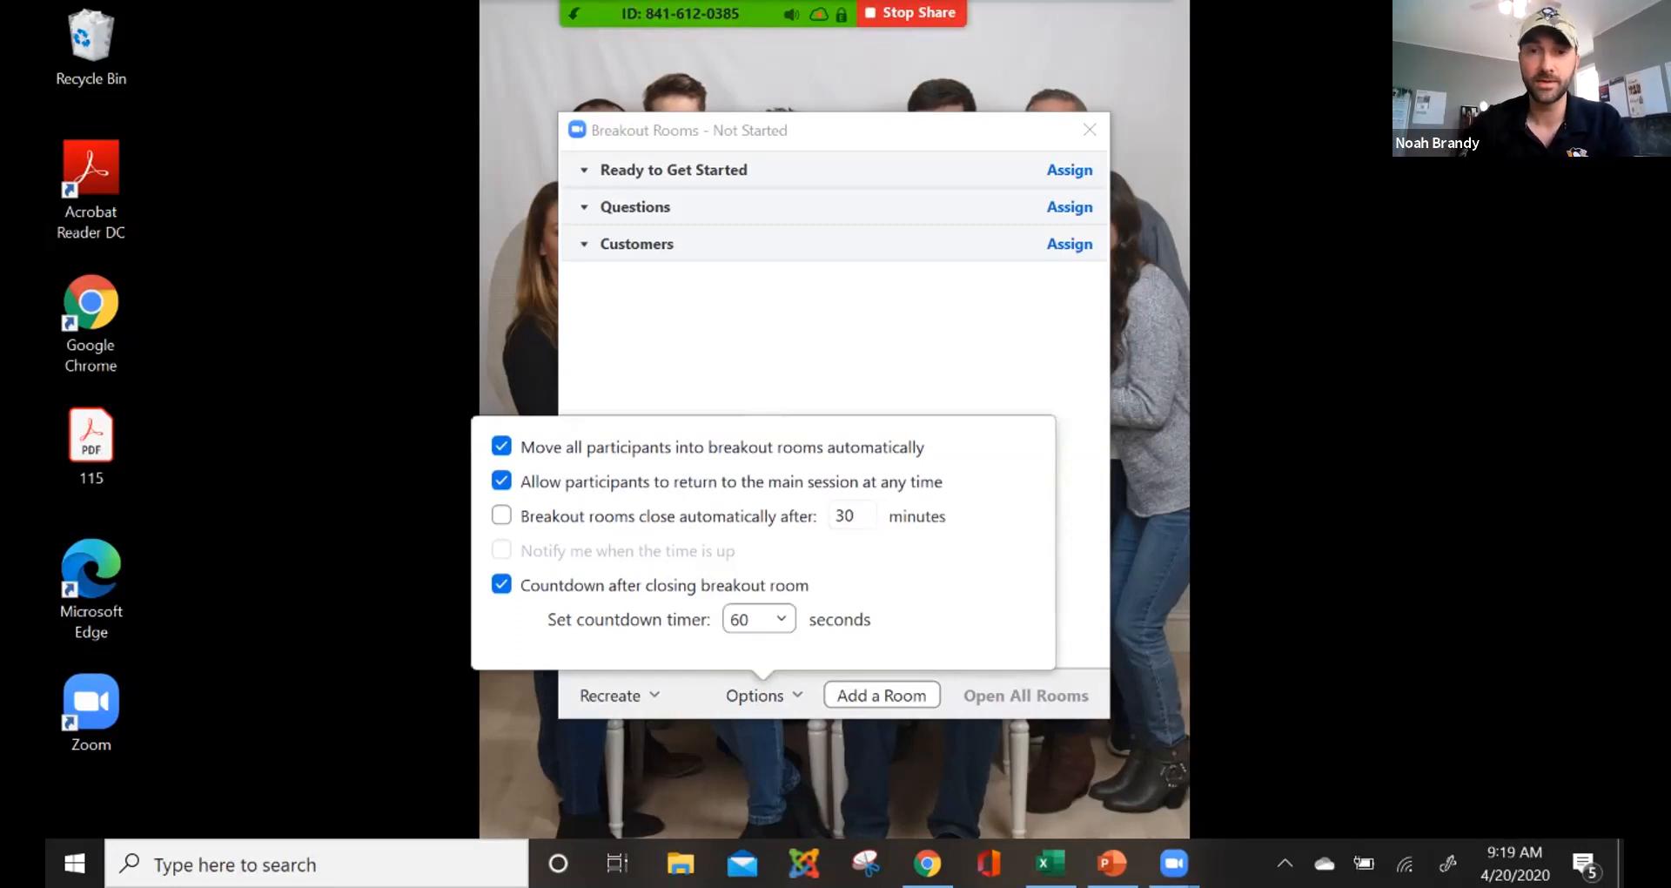
{"action": "left_click", "coordinate": [764, 695]}
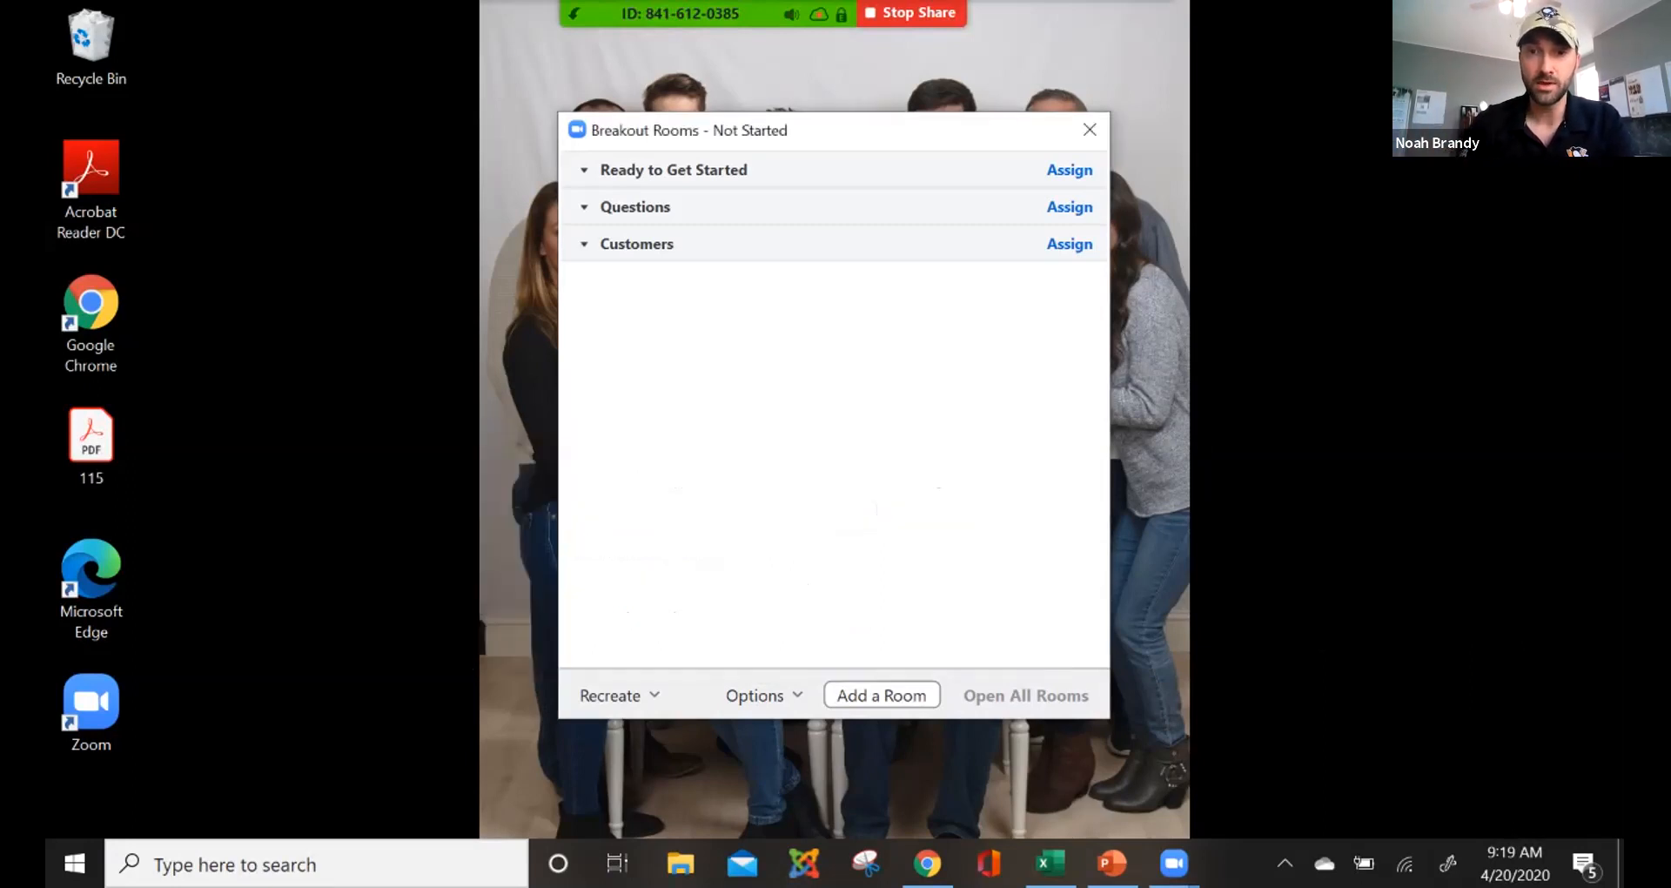
- Assign the first listed participant to the Ready to Get Started room and the next two participants to the Questions room
{"action": "left_click", "coordinate": [1070, 169]}
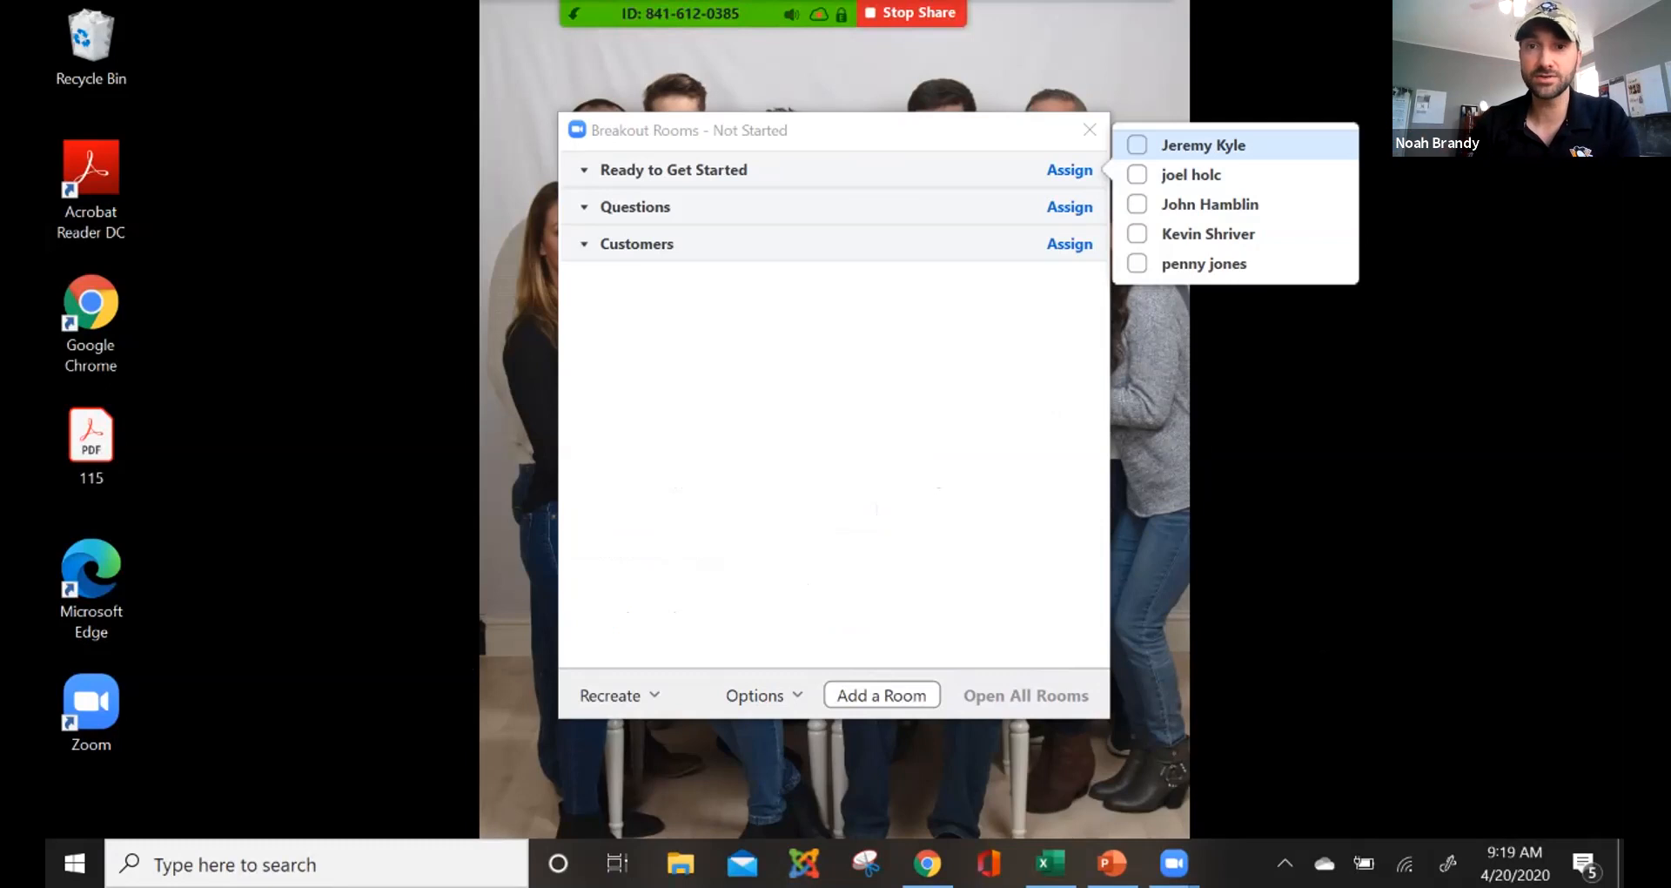
{"action": "left_click", "coordinate": [1137, 145]}
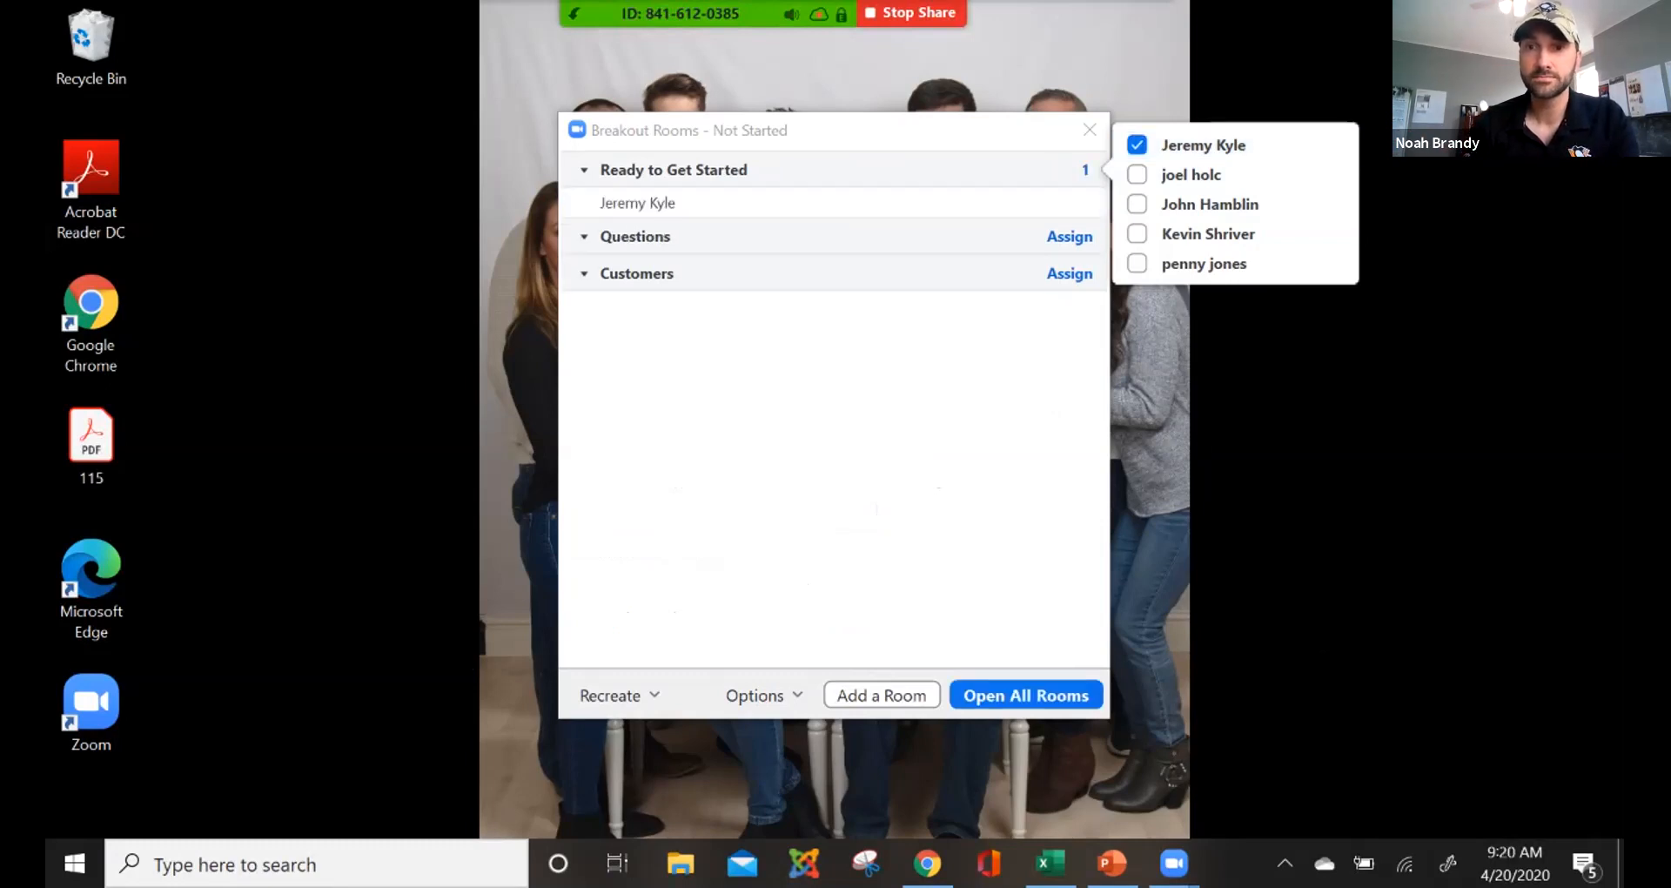
{"action": "left_click", "coordinate": [1070, 236]}
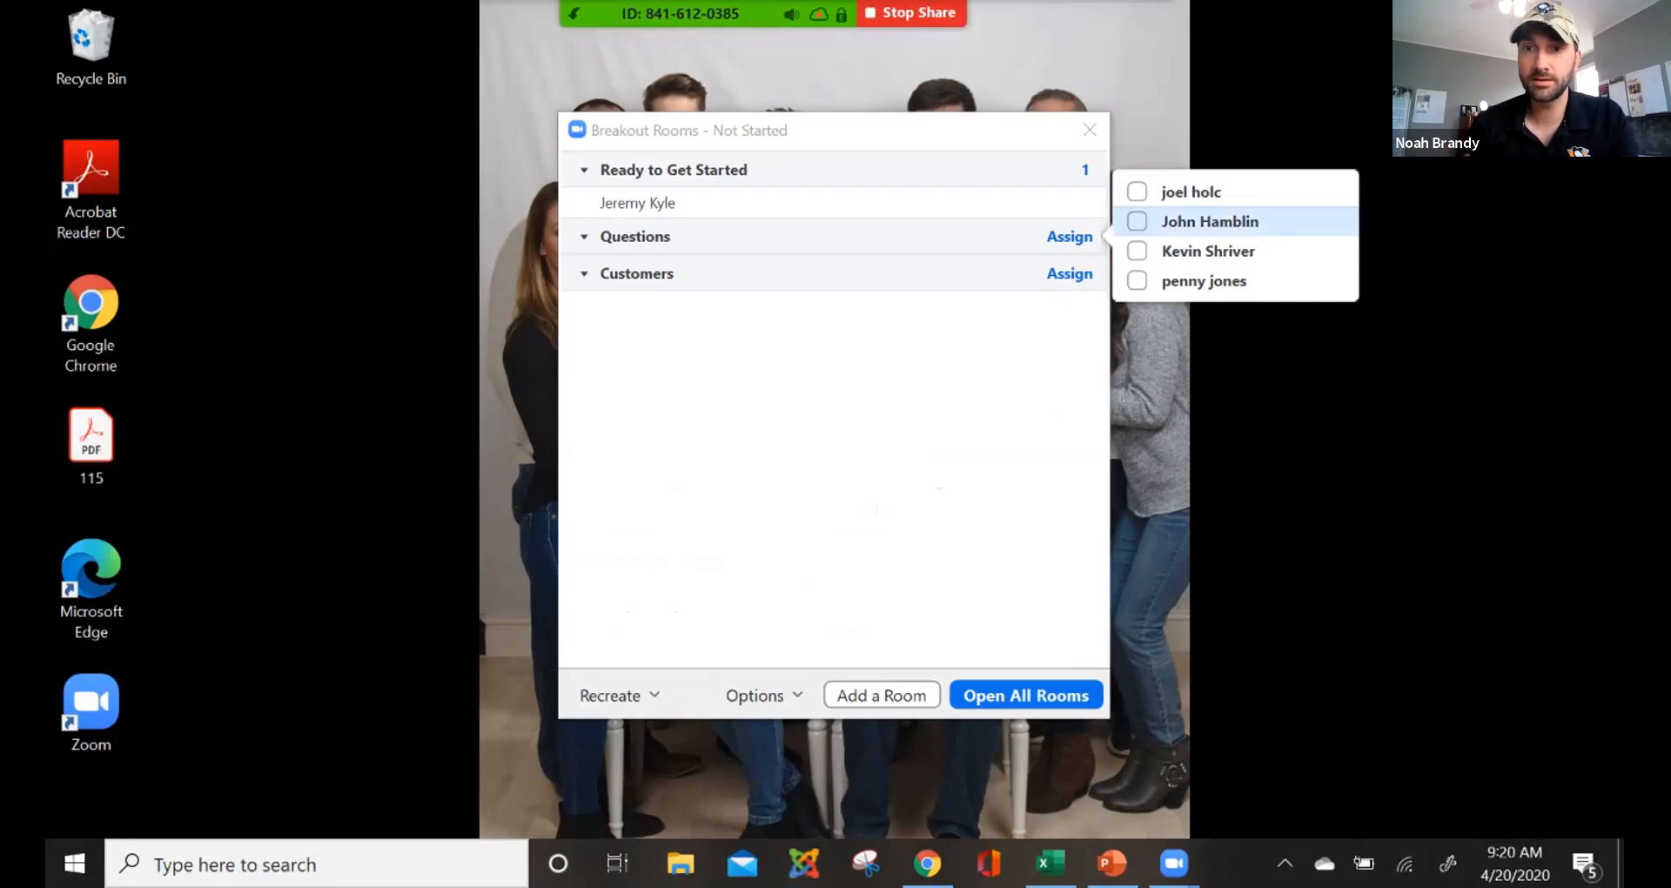
{"action": "left_click", "coordinate": [1137, 222]}
{"action": "left_click", "coordinate": [1137, 191]}
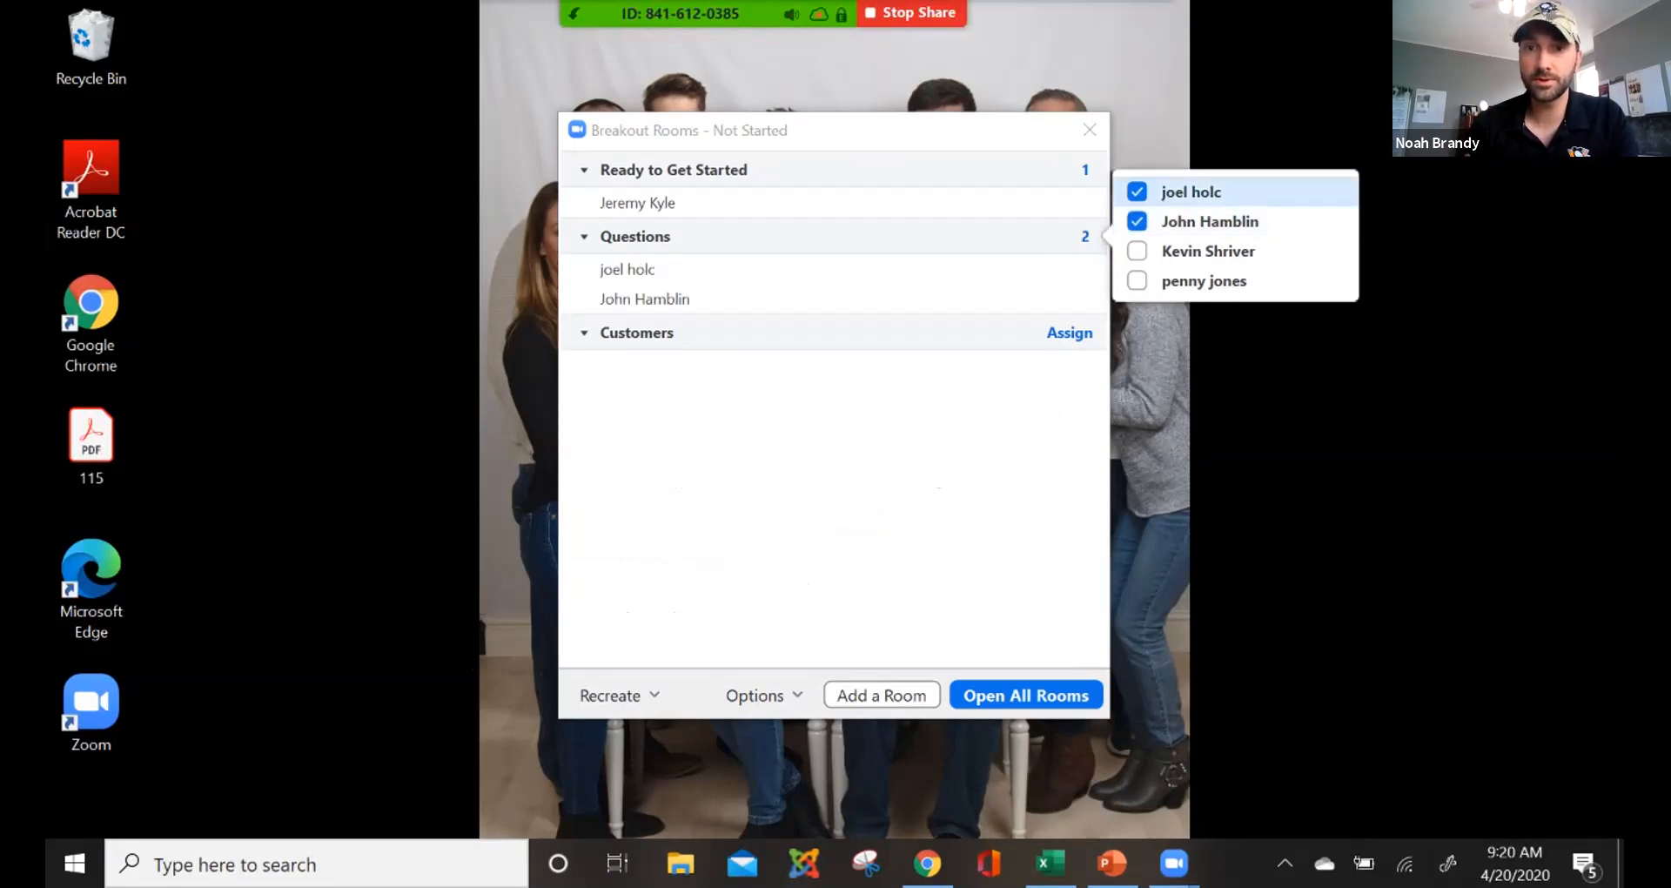
- Assign the remaining two participants to the Customers room and open all breakout rooms
{"action": "left_click", "coordinate": [1070, 333]}
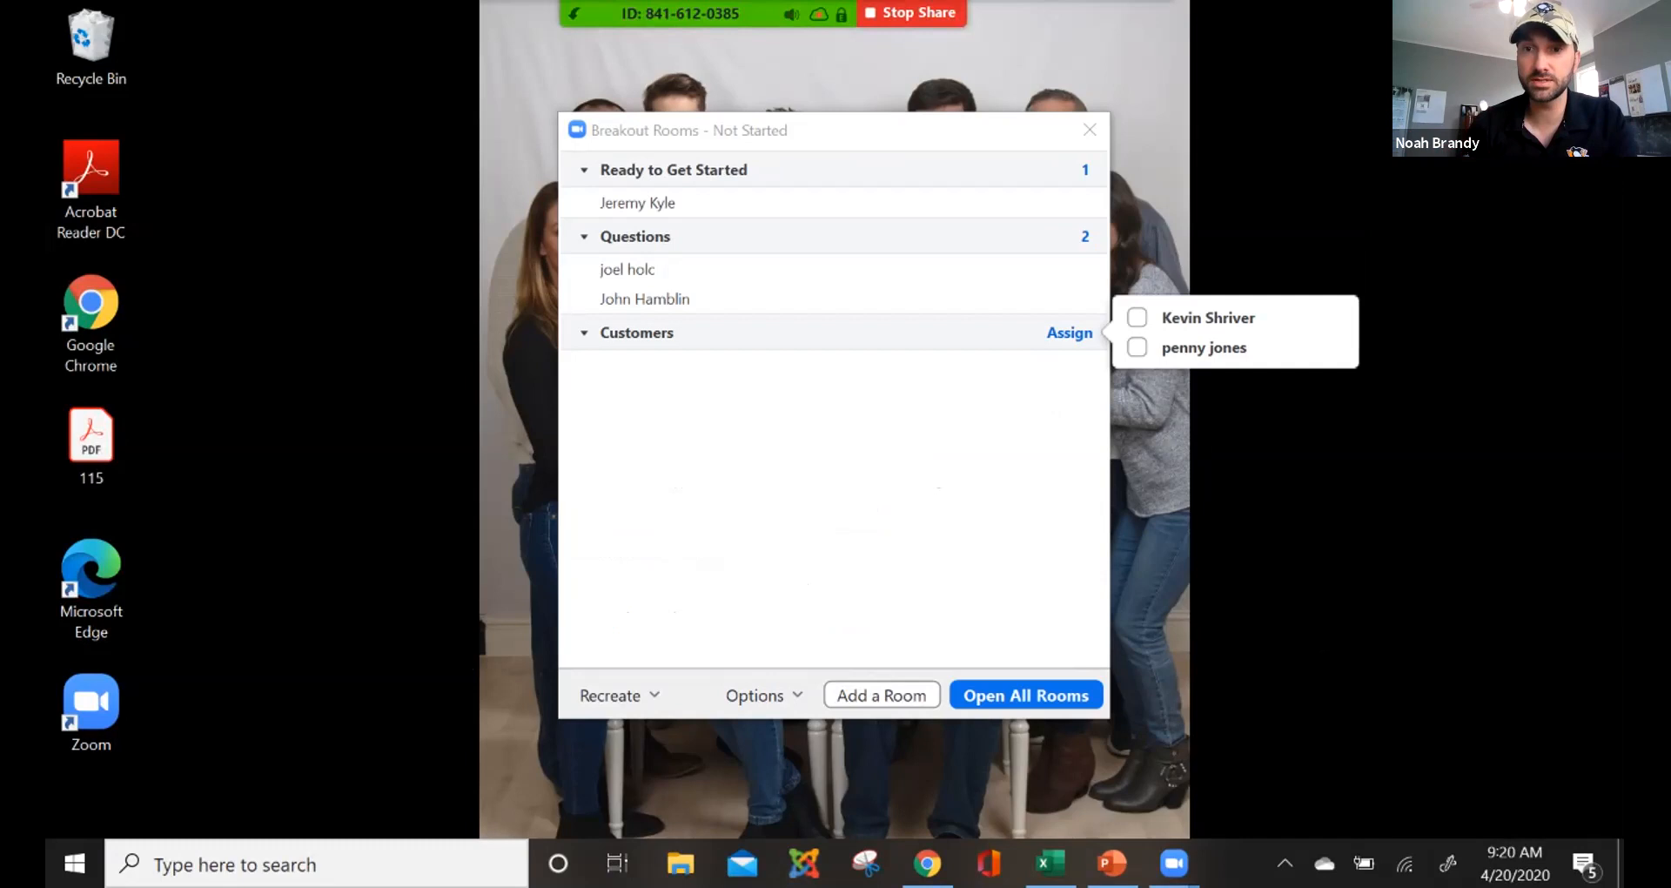
{"action": "left_click", "coordinate": [1137, 317]}
{"action": "left_click", "coordinate": [1136, 347]}
{"action": "left_click", "coordinate": [957, 487]}
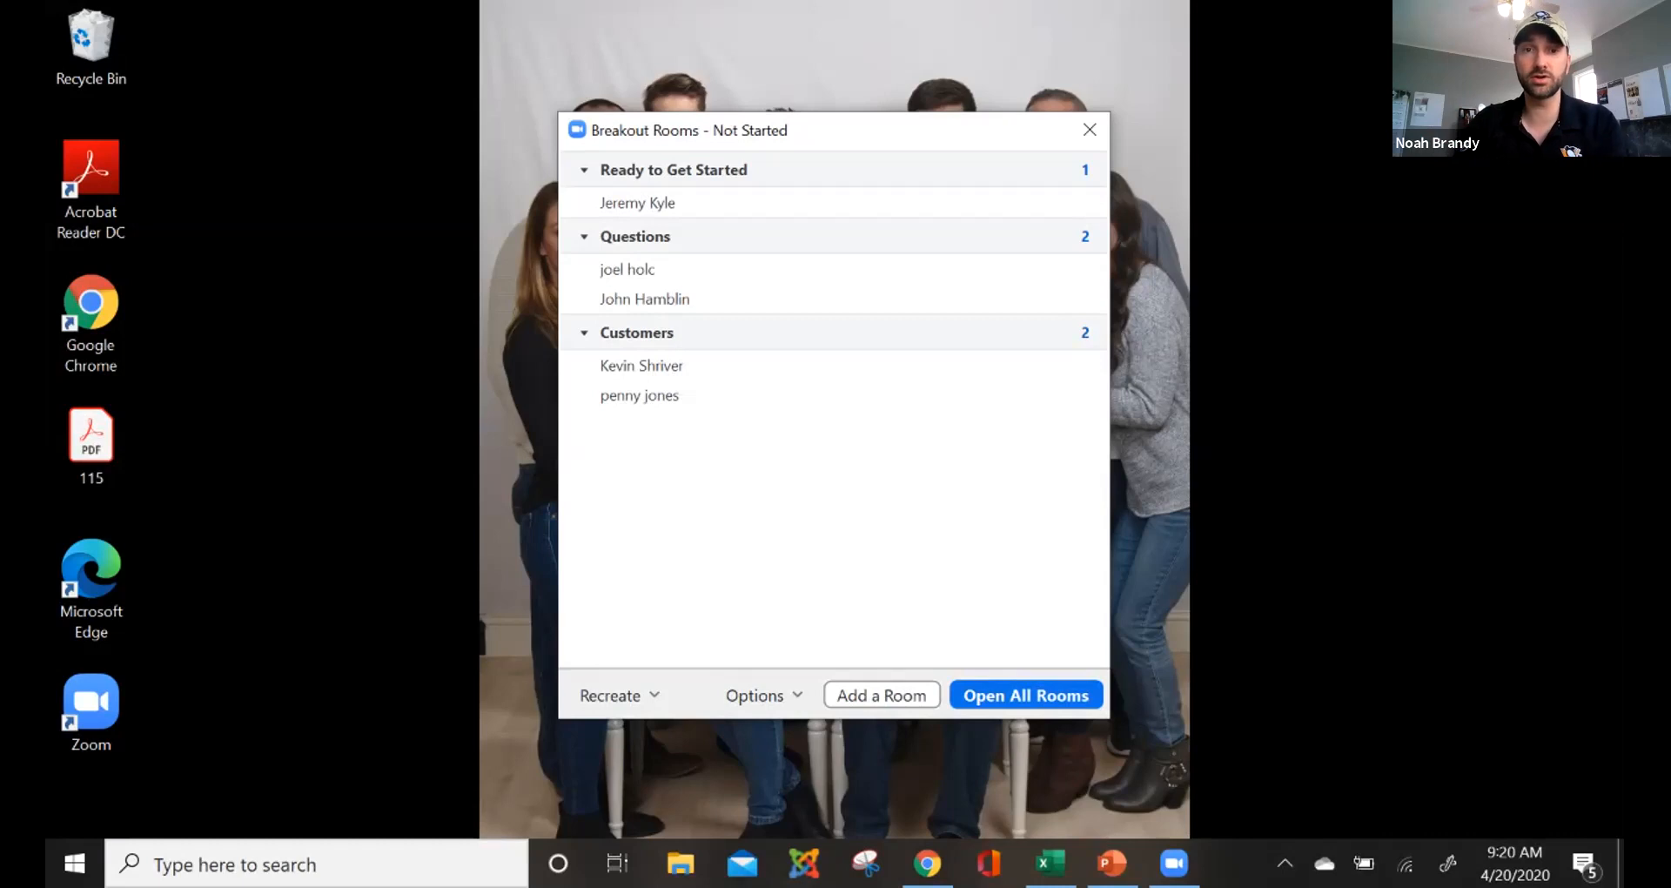
{"action": "left_click", "coordinate": [1027, 695]}
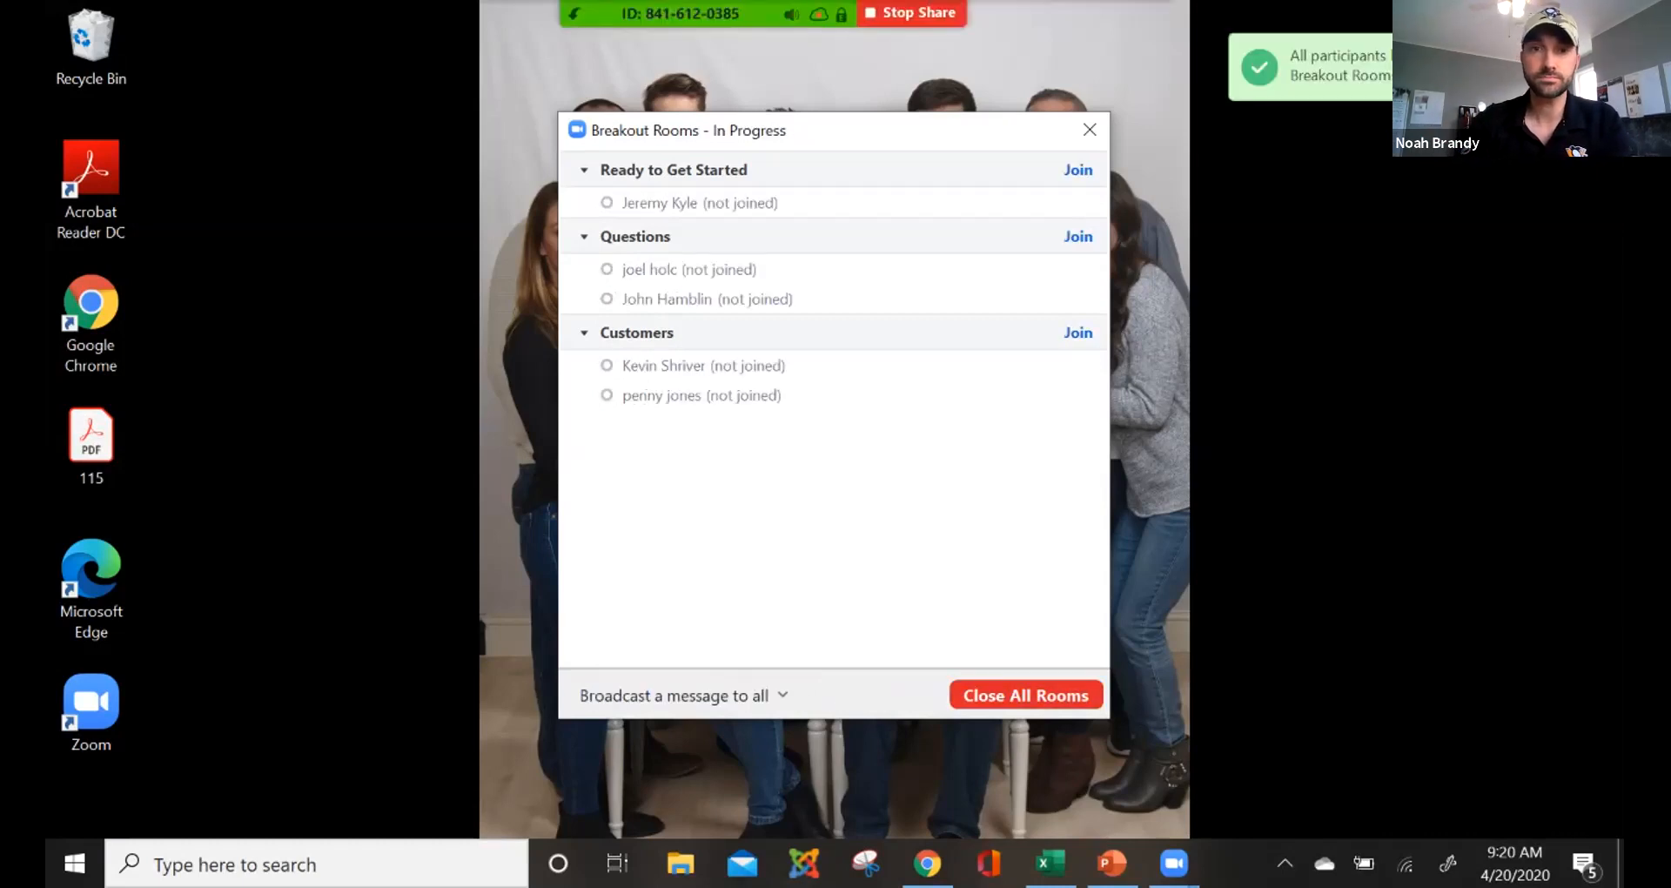